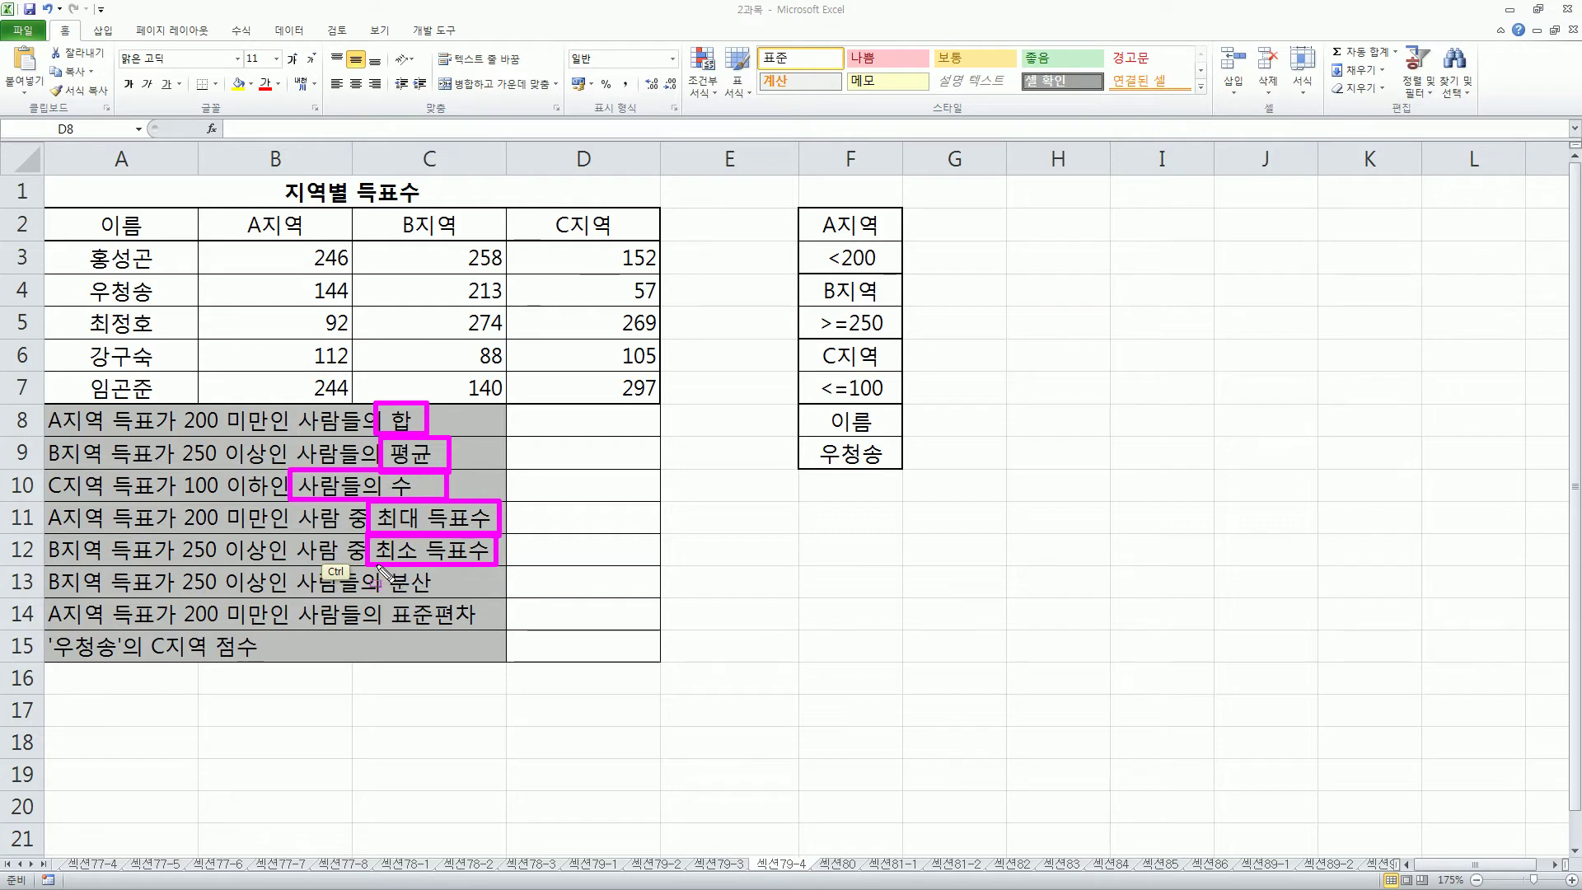
drag(376, 567, 440, 602)
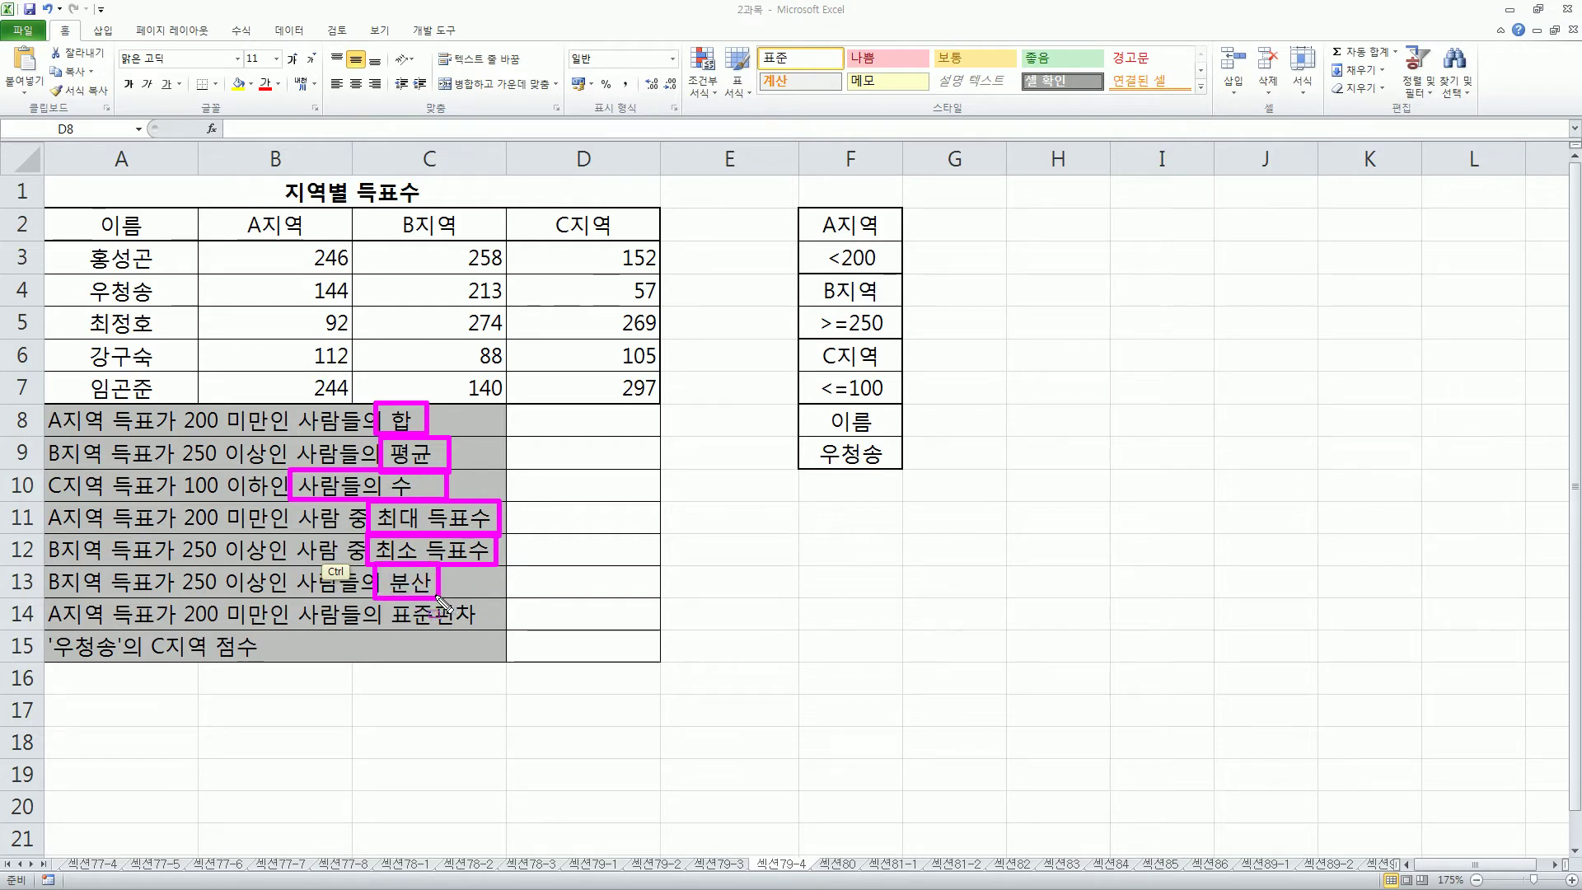
drag(381, 603, 487, 637)
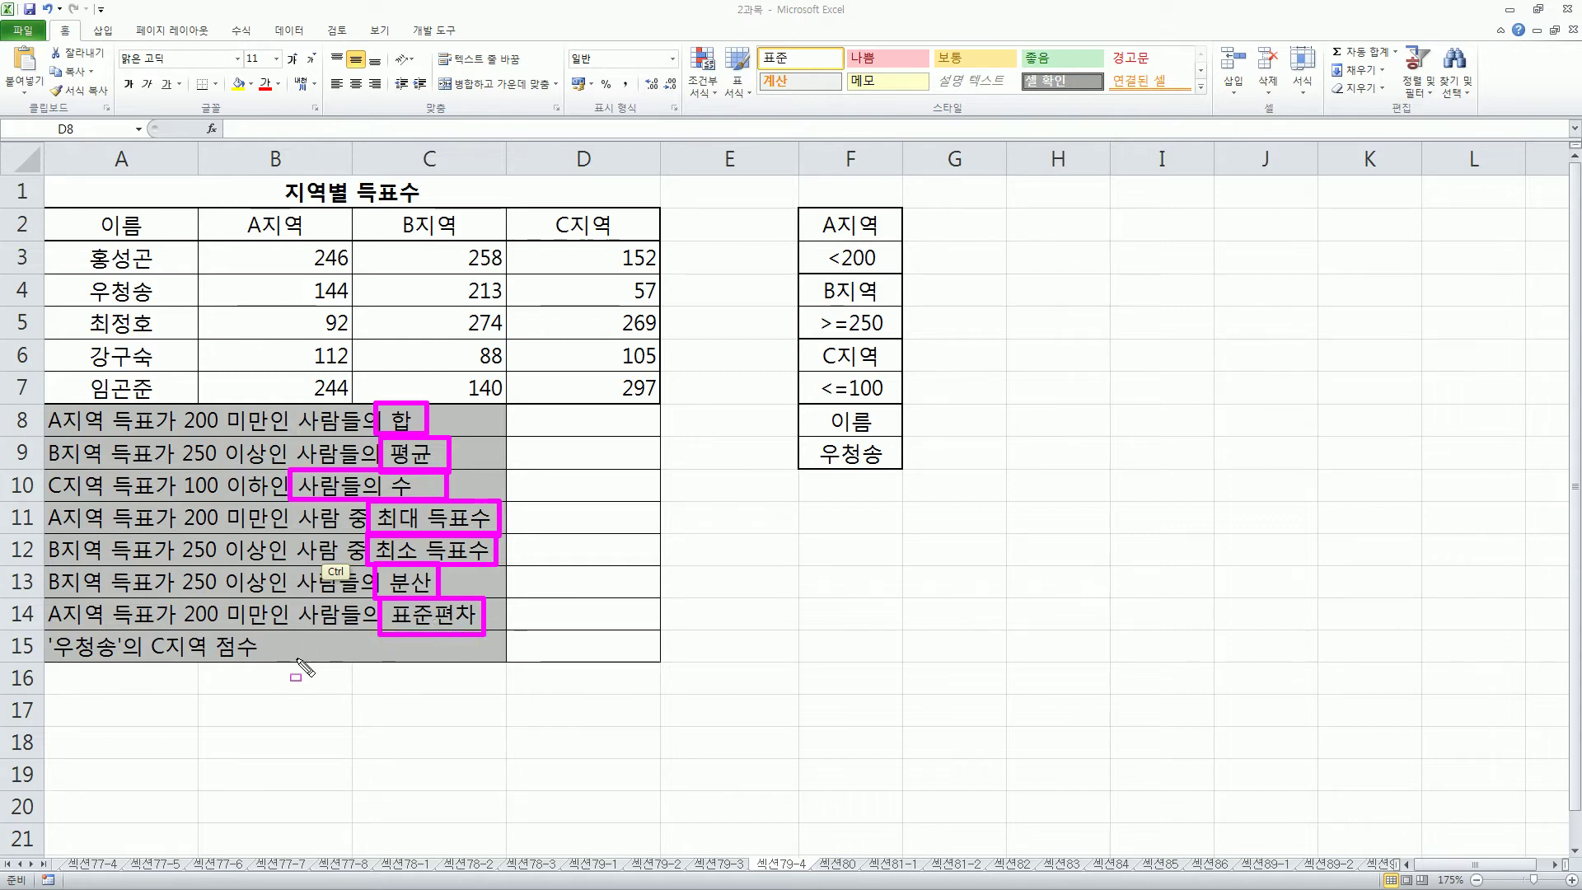
drag(43, 627, 263, 666)
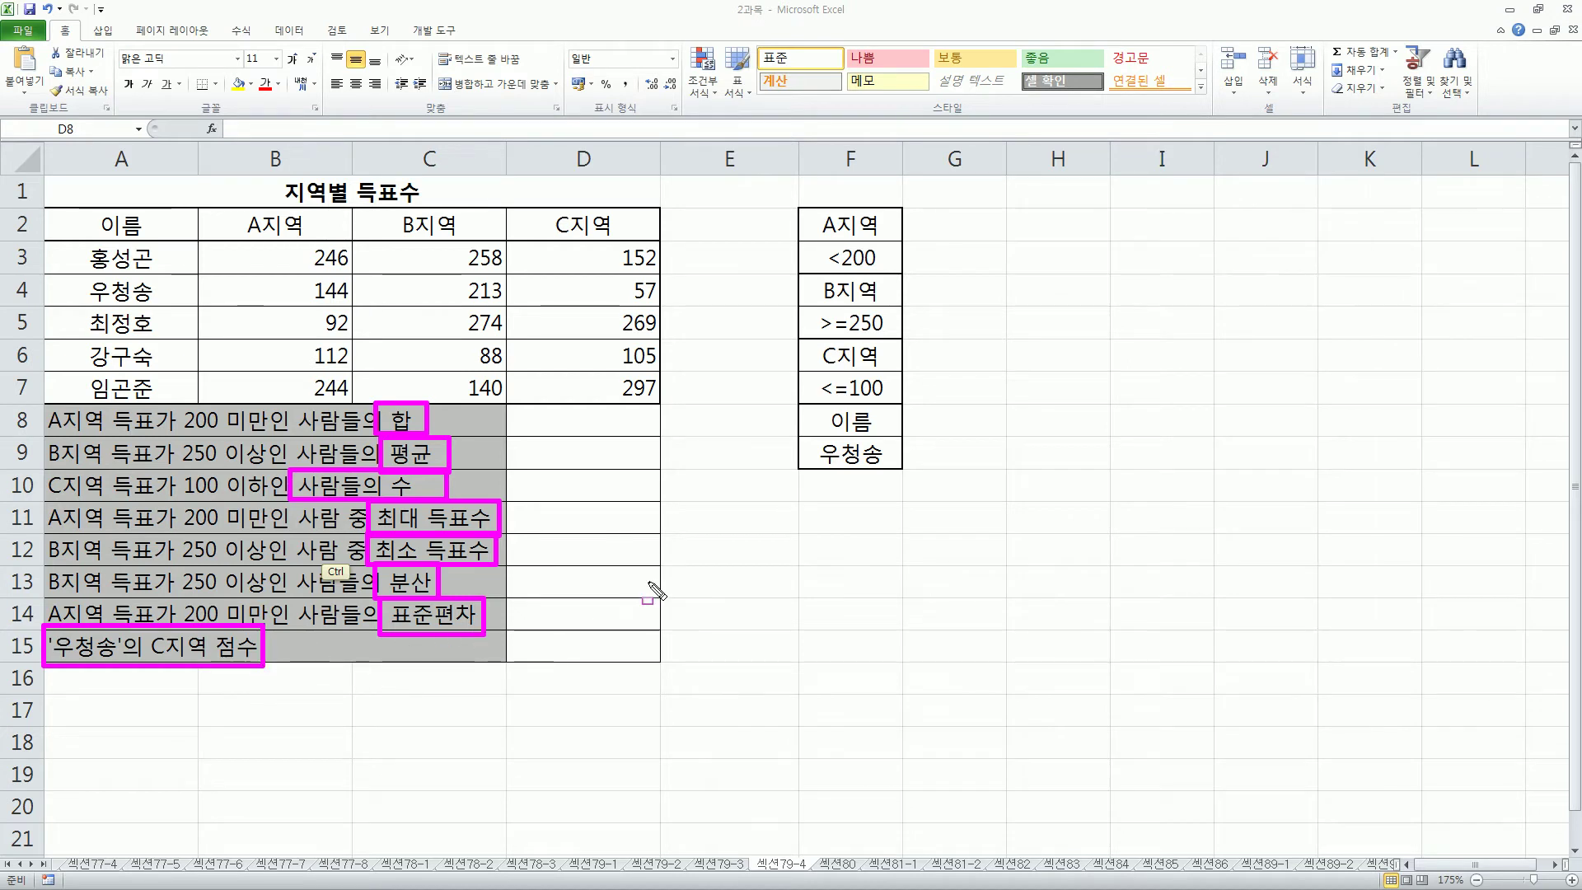
key(Escape)
Enter the argument-order note "(전체범위,열번호,조건범위)" in cell F11.
click(849, 519)
text(()
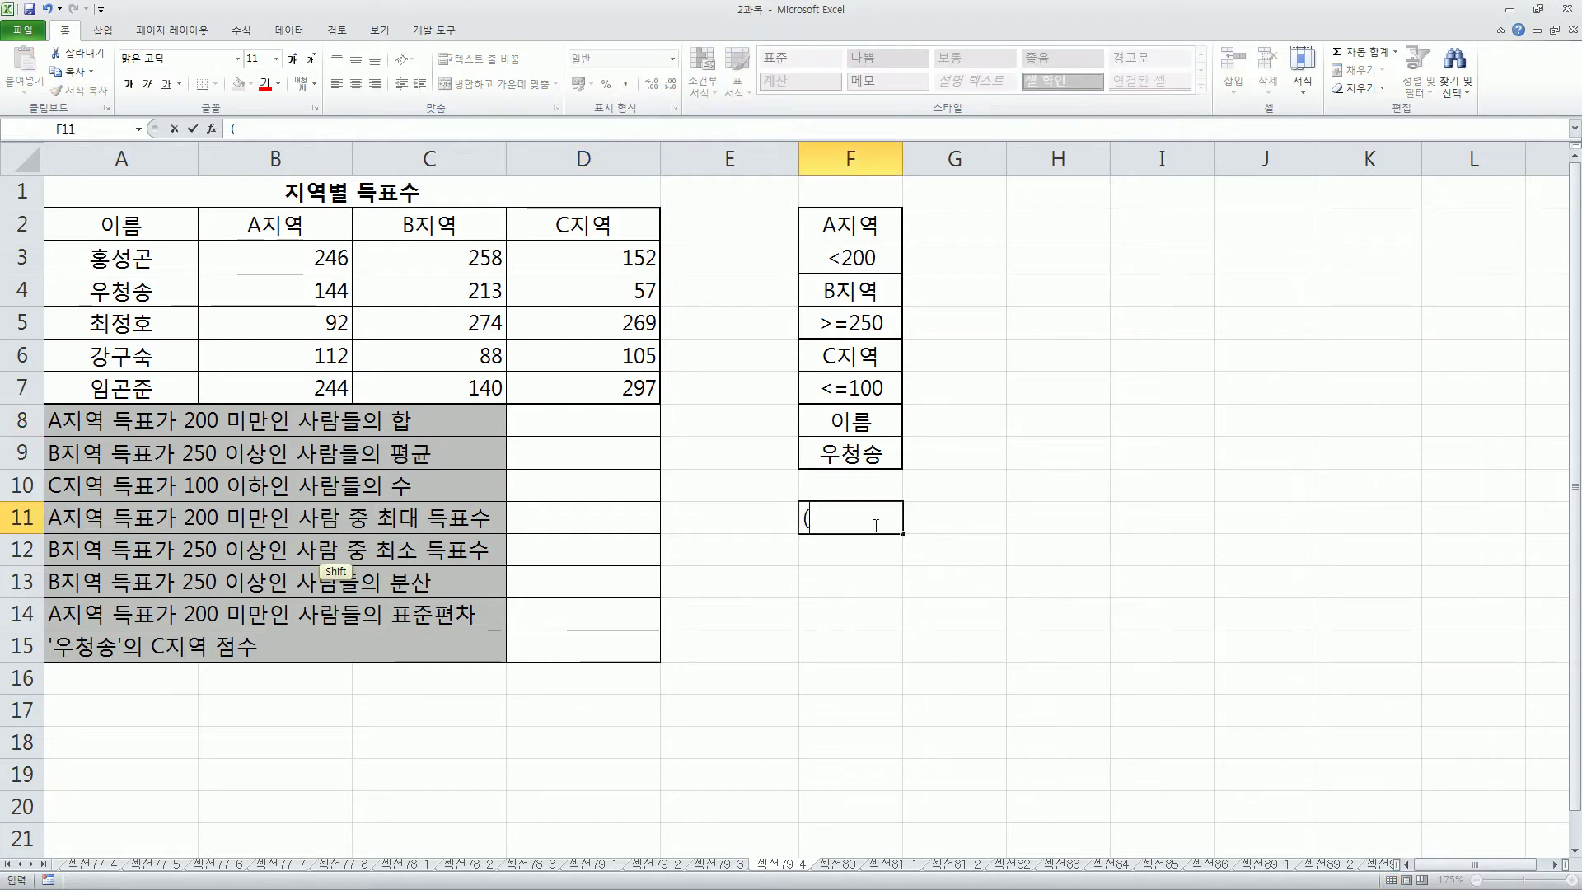
text(전체)
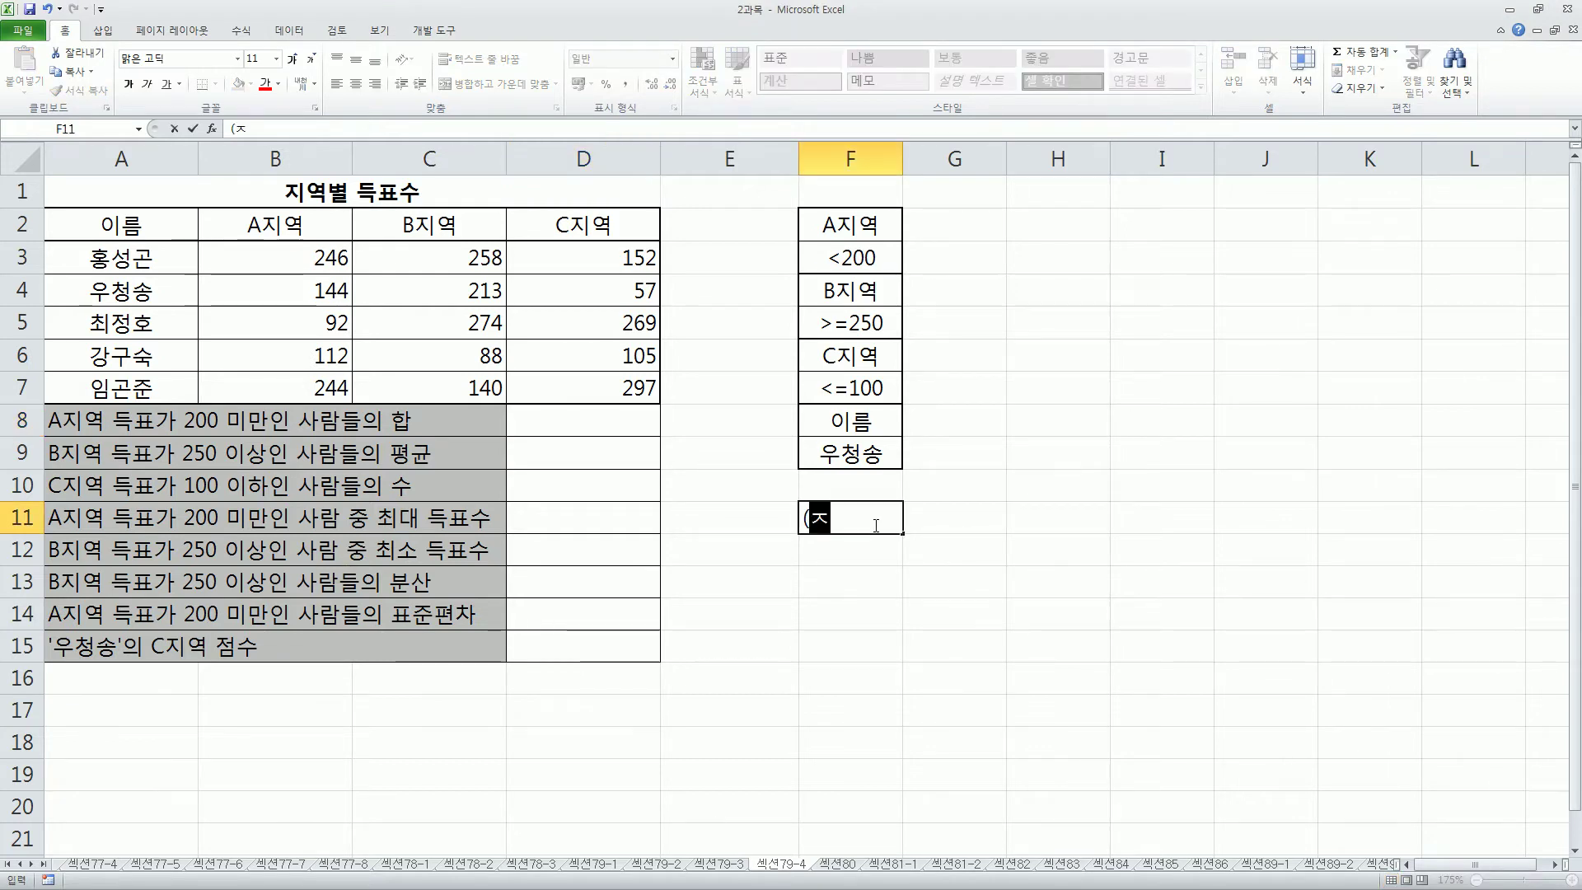
text(범위,열번호)
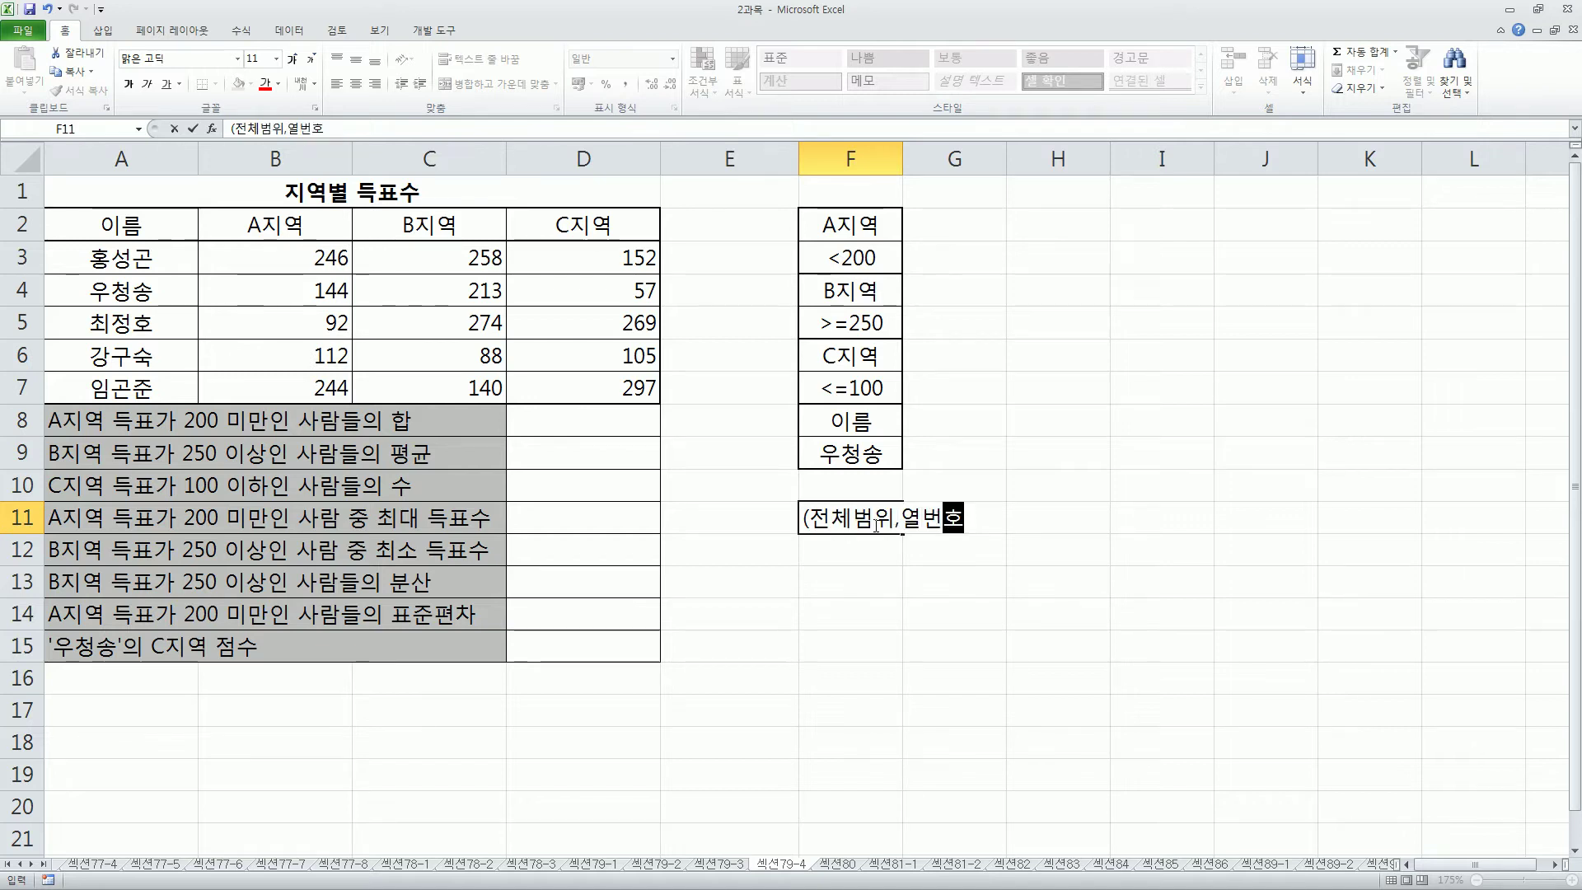
text(,조건ㅂ)
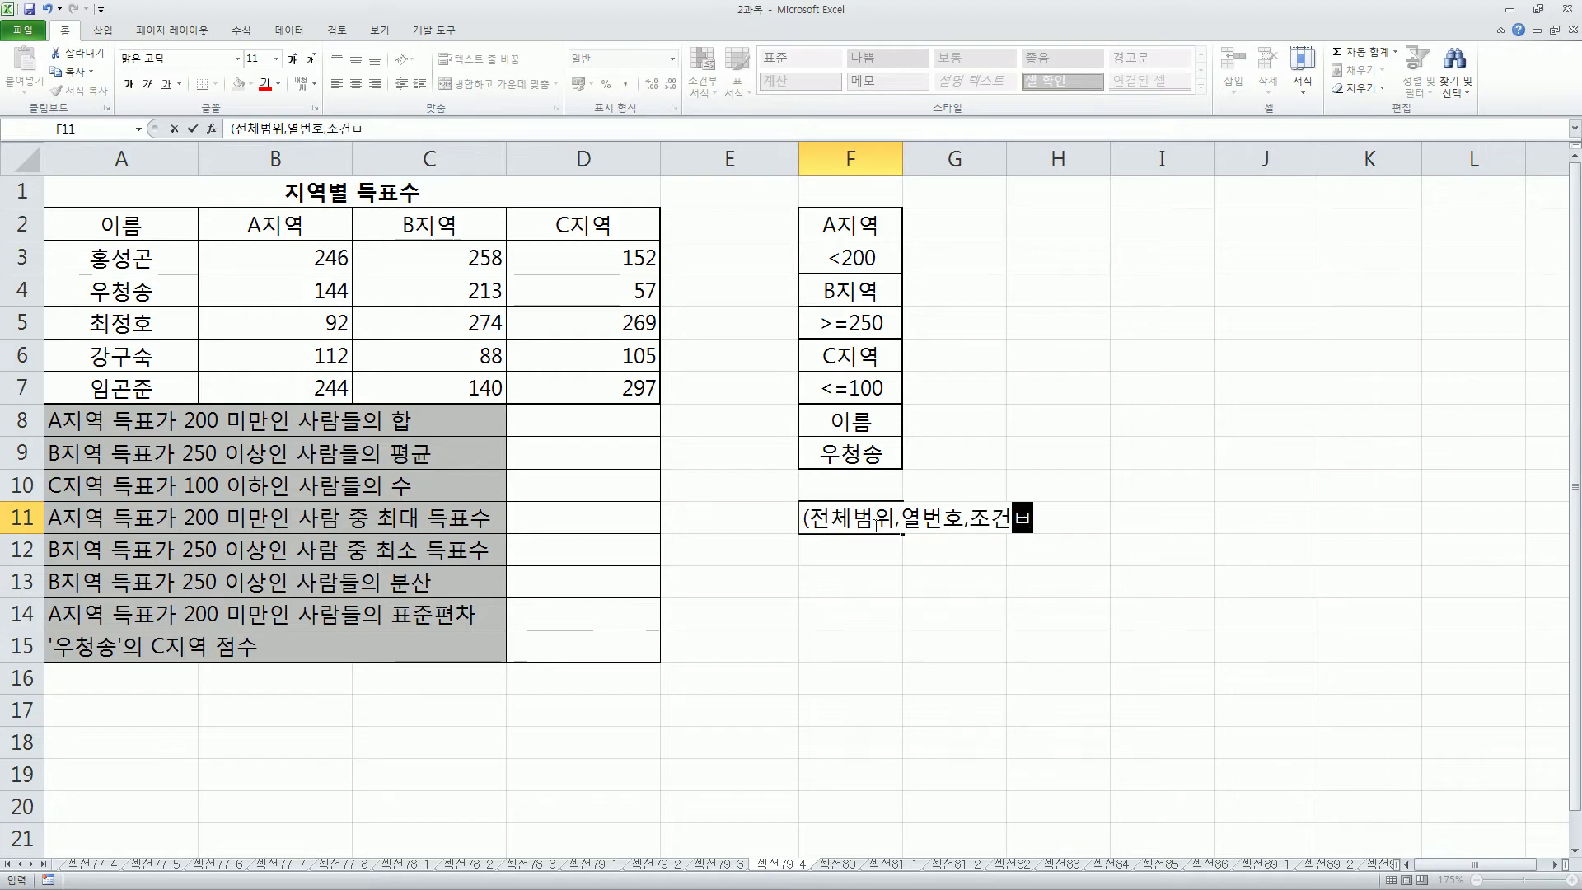
key(BackSpace)
text(범위)
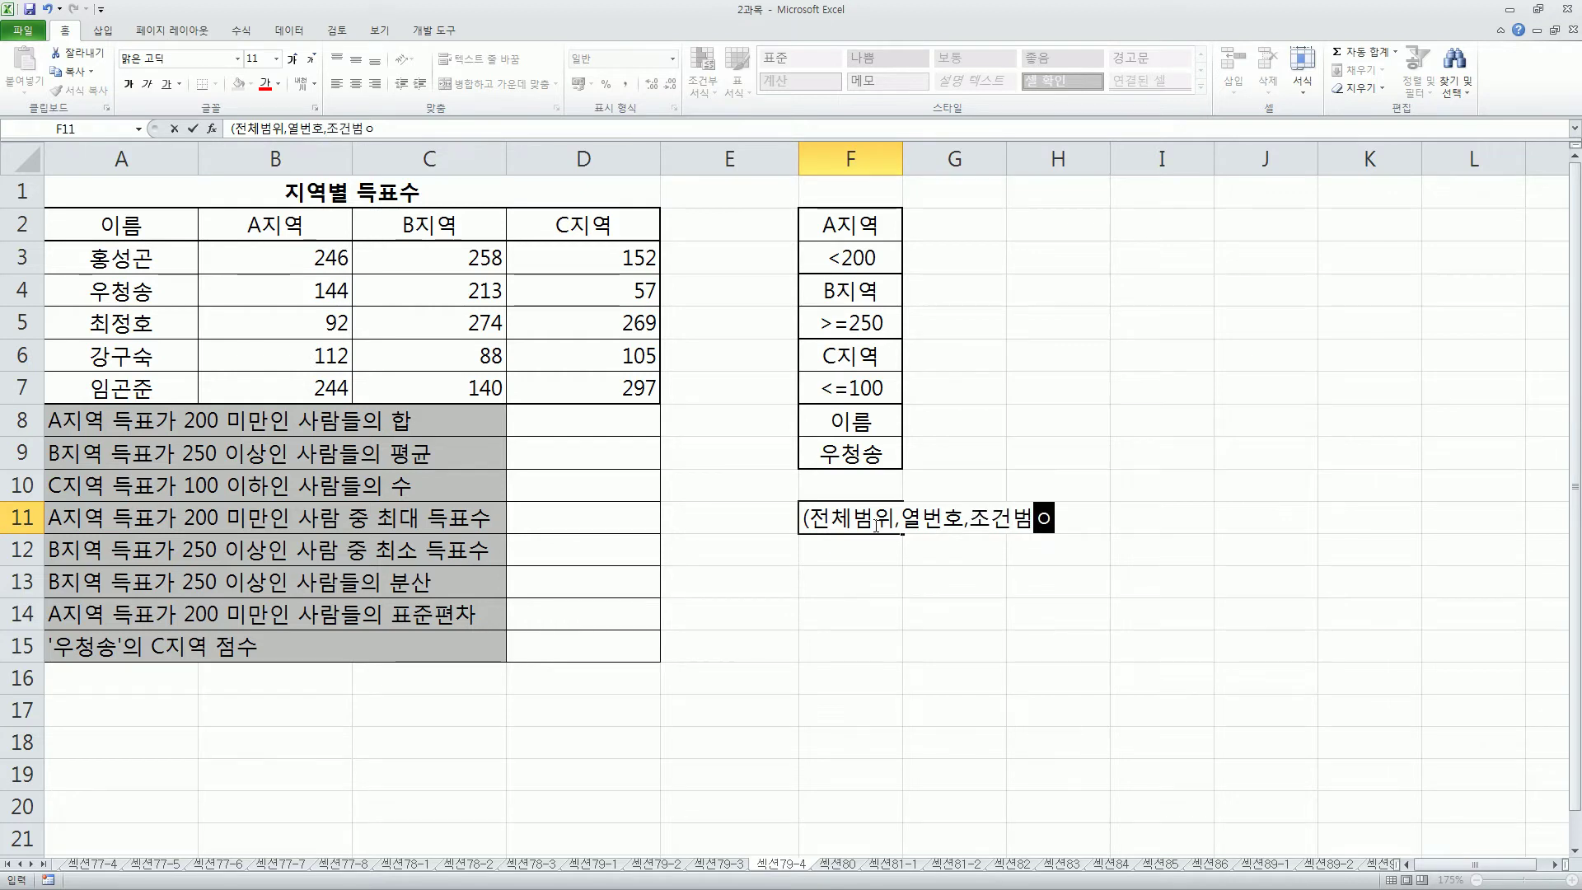
text())
key(Return)
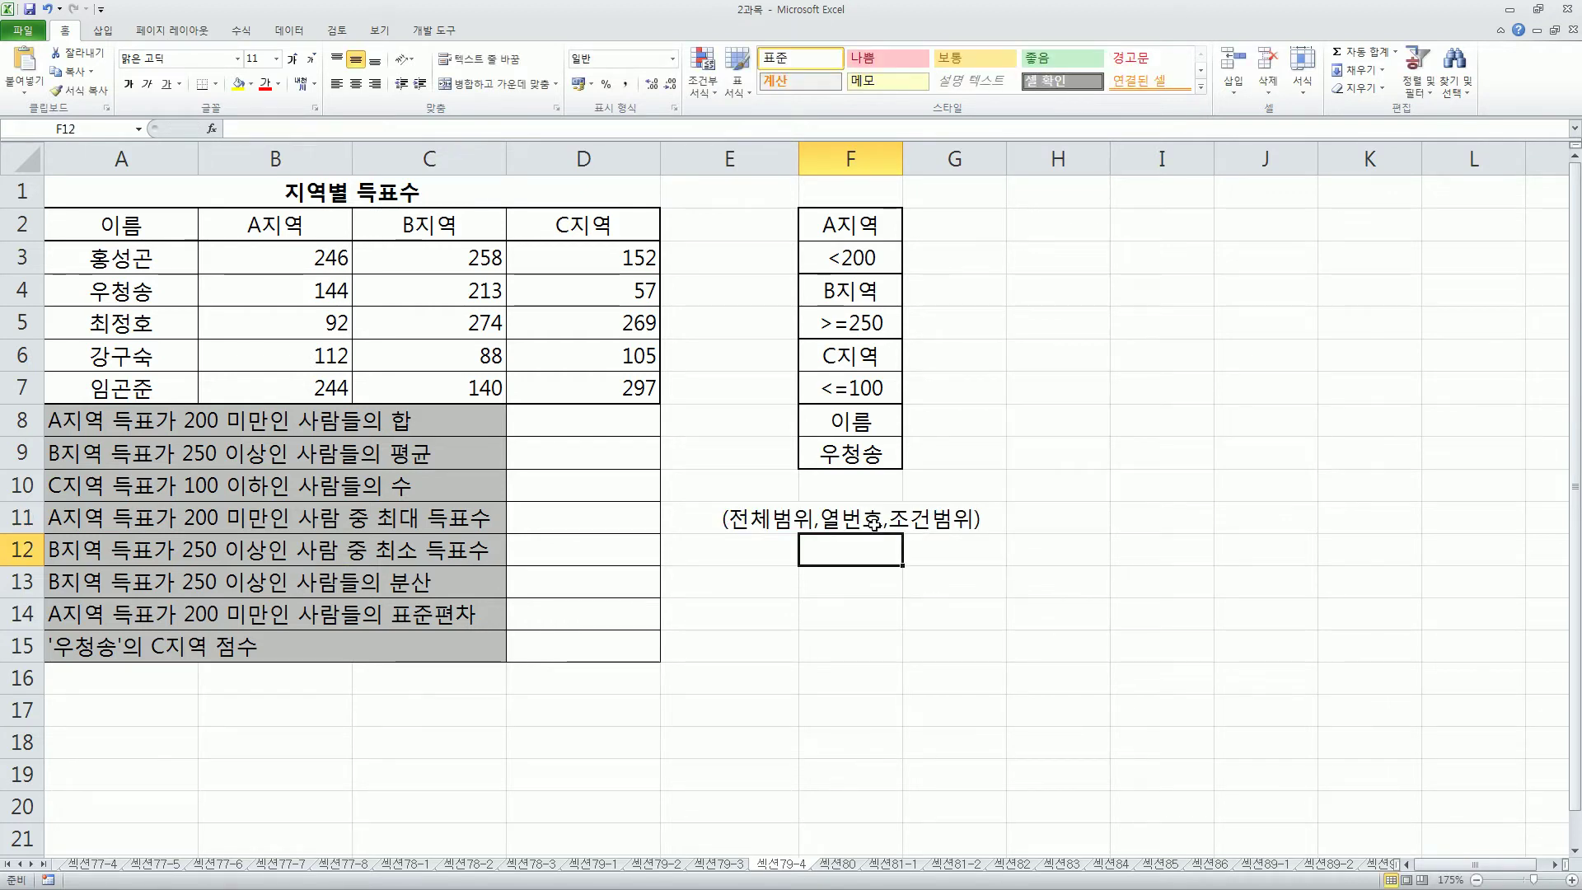
Begin a DSUM formula in D8 with the vote table A2:D7 as its database range.
click(632, 426)
text(=)
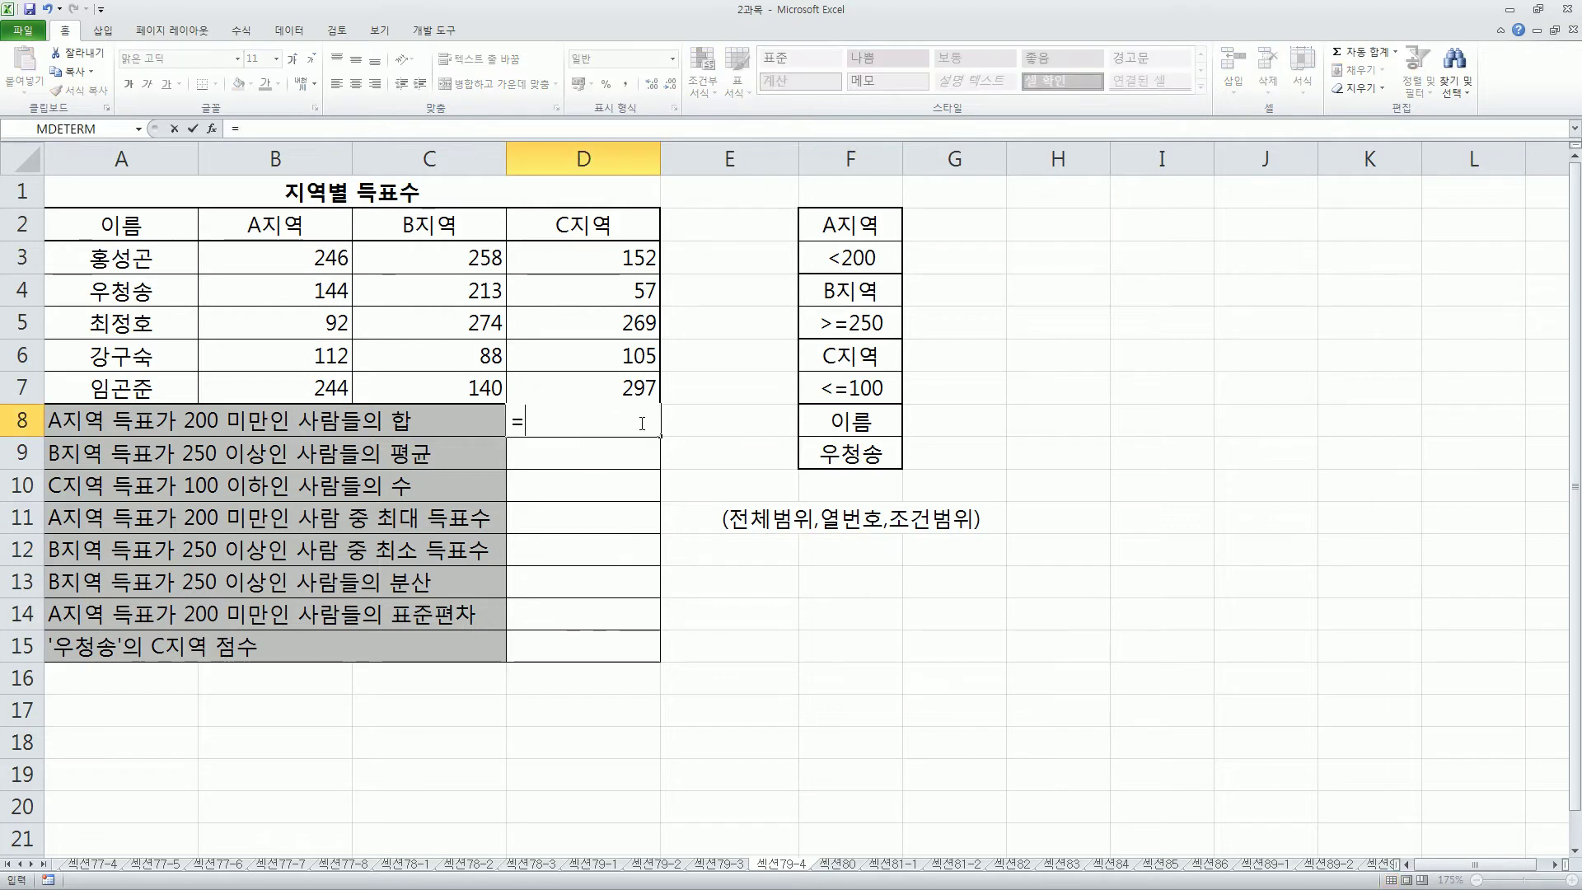
text(dsum*)
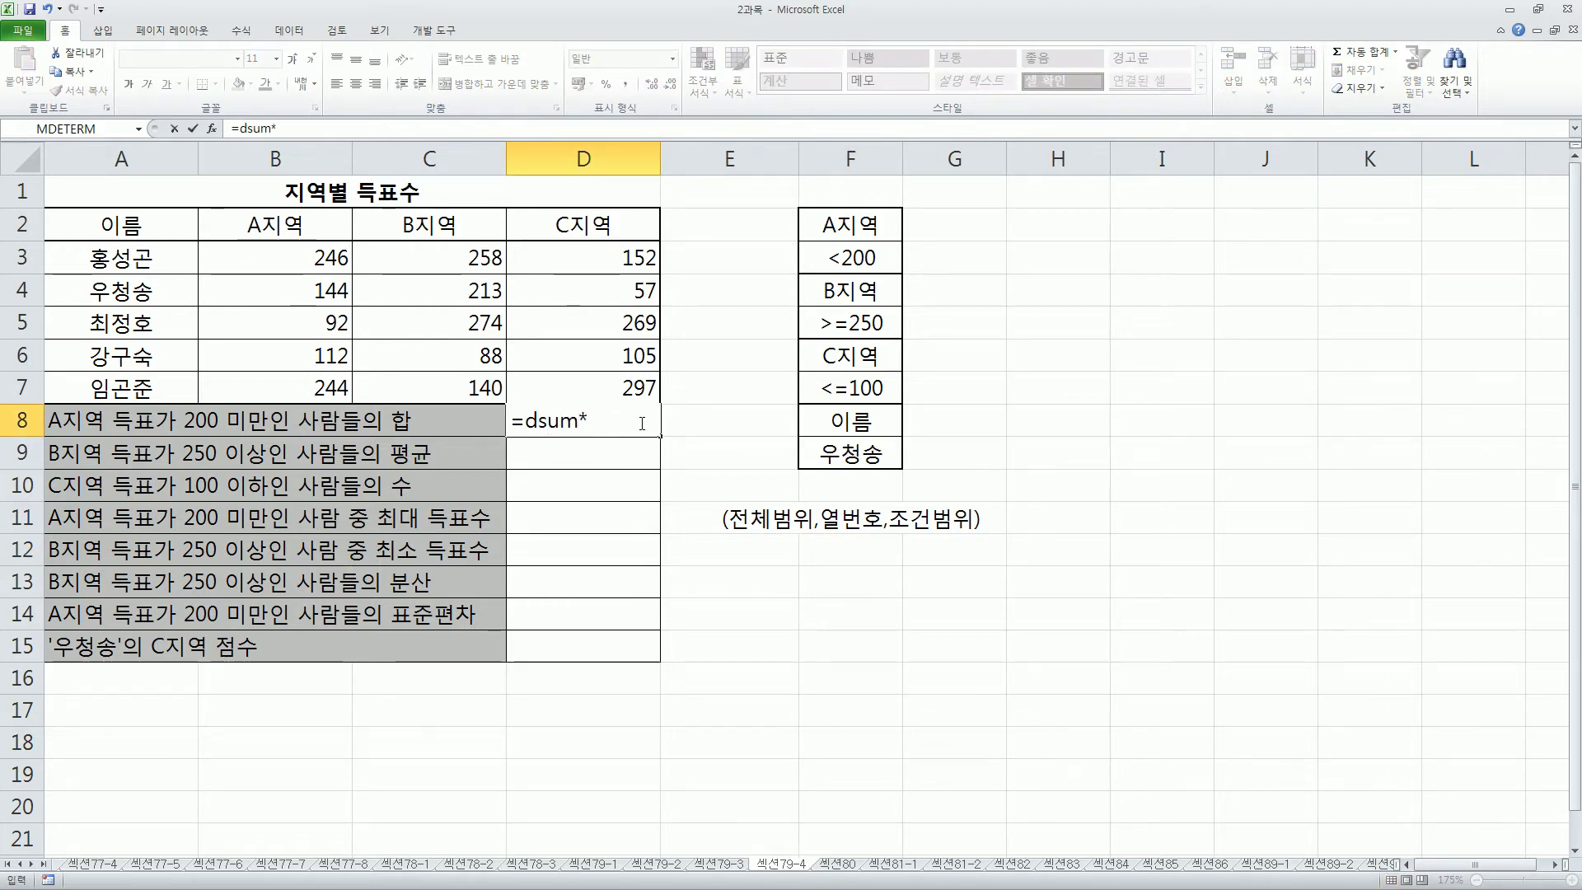
key(BackSpace)
text(()
click(108, 229)
drag(108, 229, 592, 404)
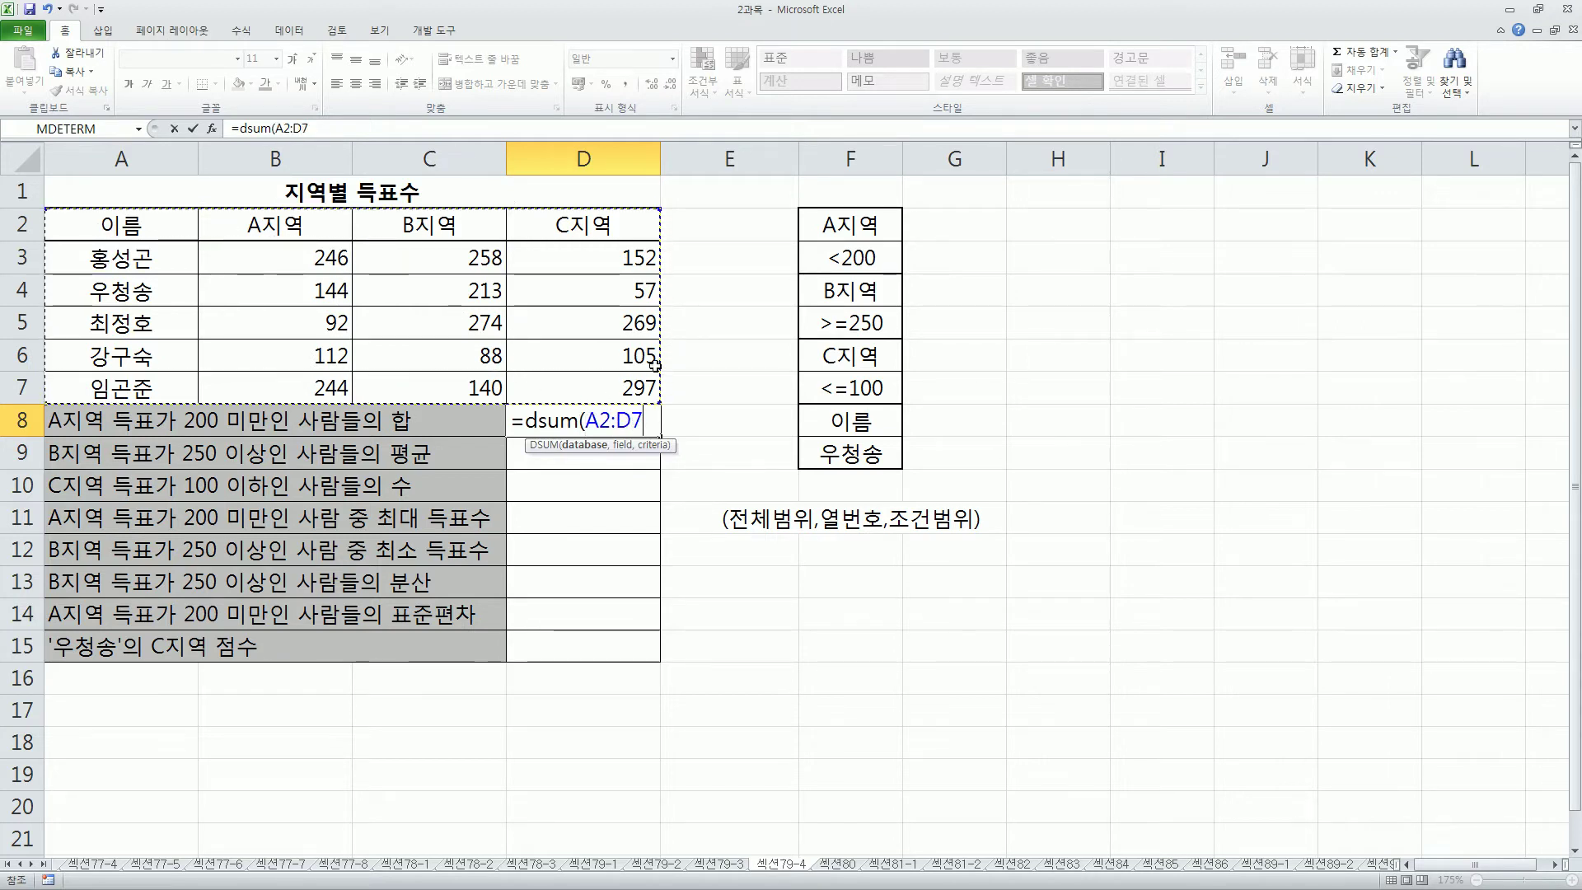
text(,)
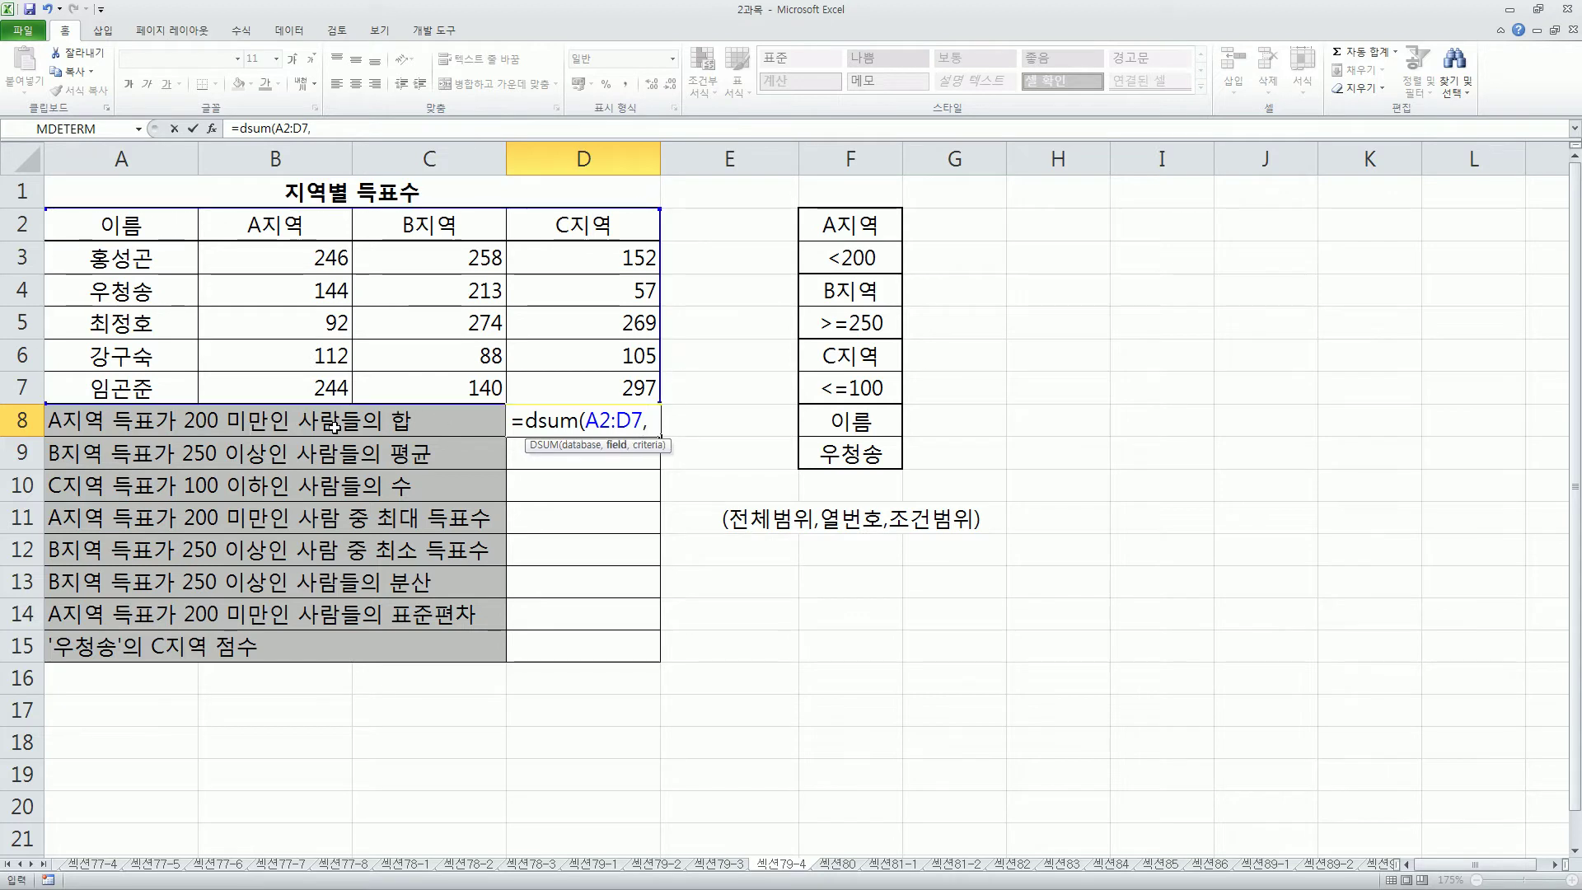
drag(46, 404, 180, 439)
drag(371, 404, 410, 434)
drag(281, 249, 355, 400)
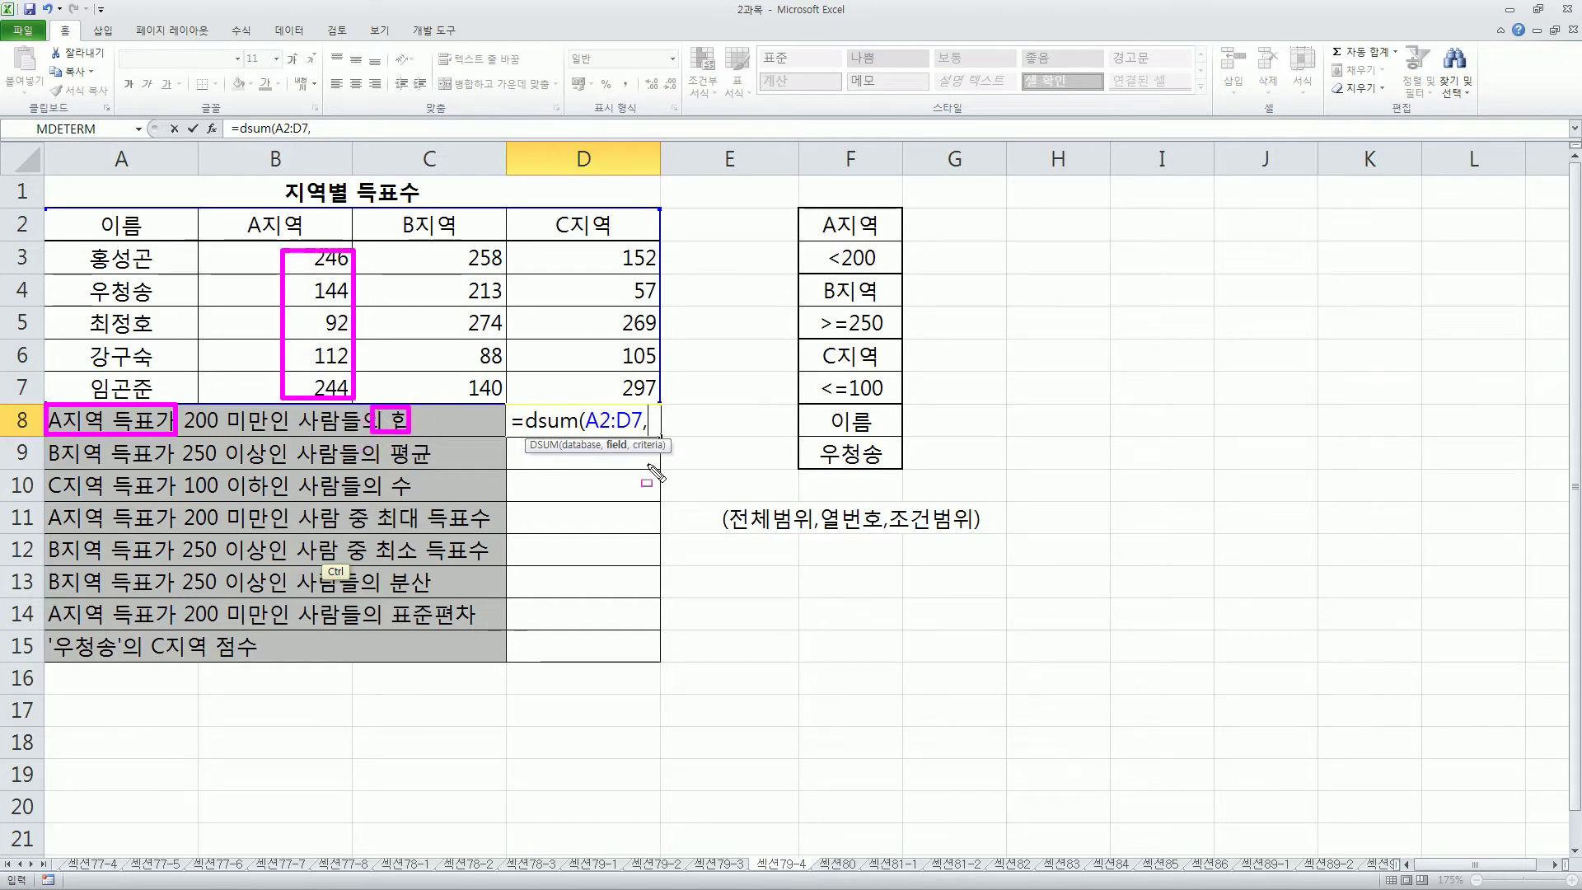
drag(45, 206, 666, 404)
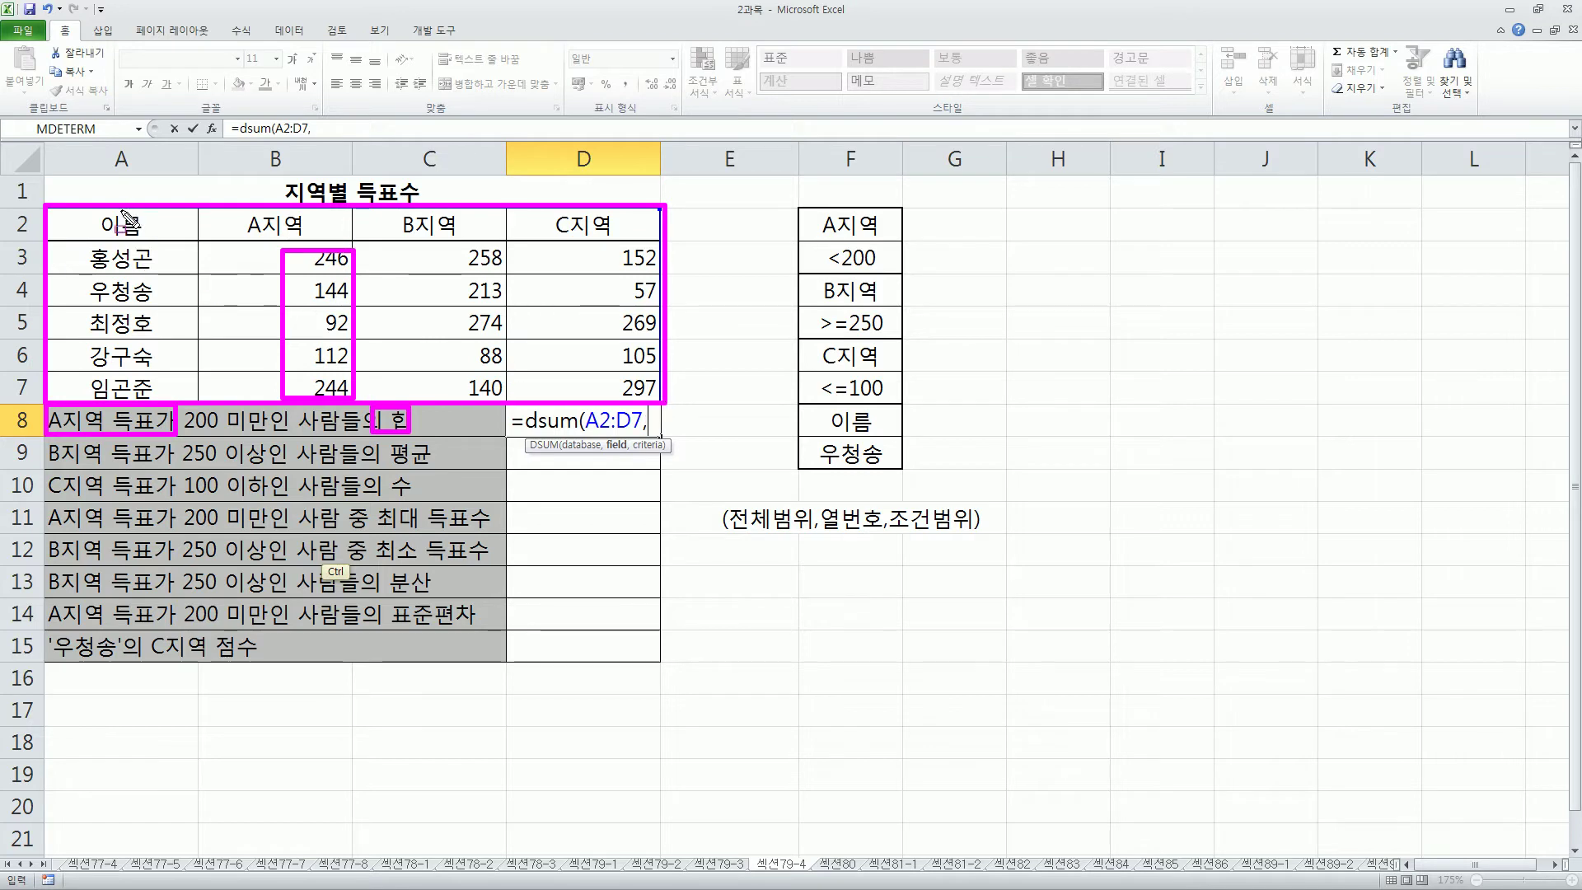
mouse_move(115, 181)
mouse_down()
mouse_move(131, 205)
mouse_move(146, 397)
mouse_up()
drag(242, 177, 279, 358)
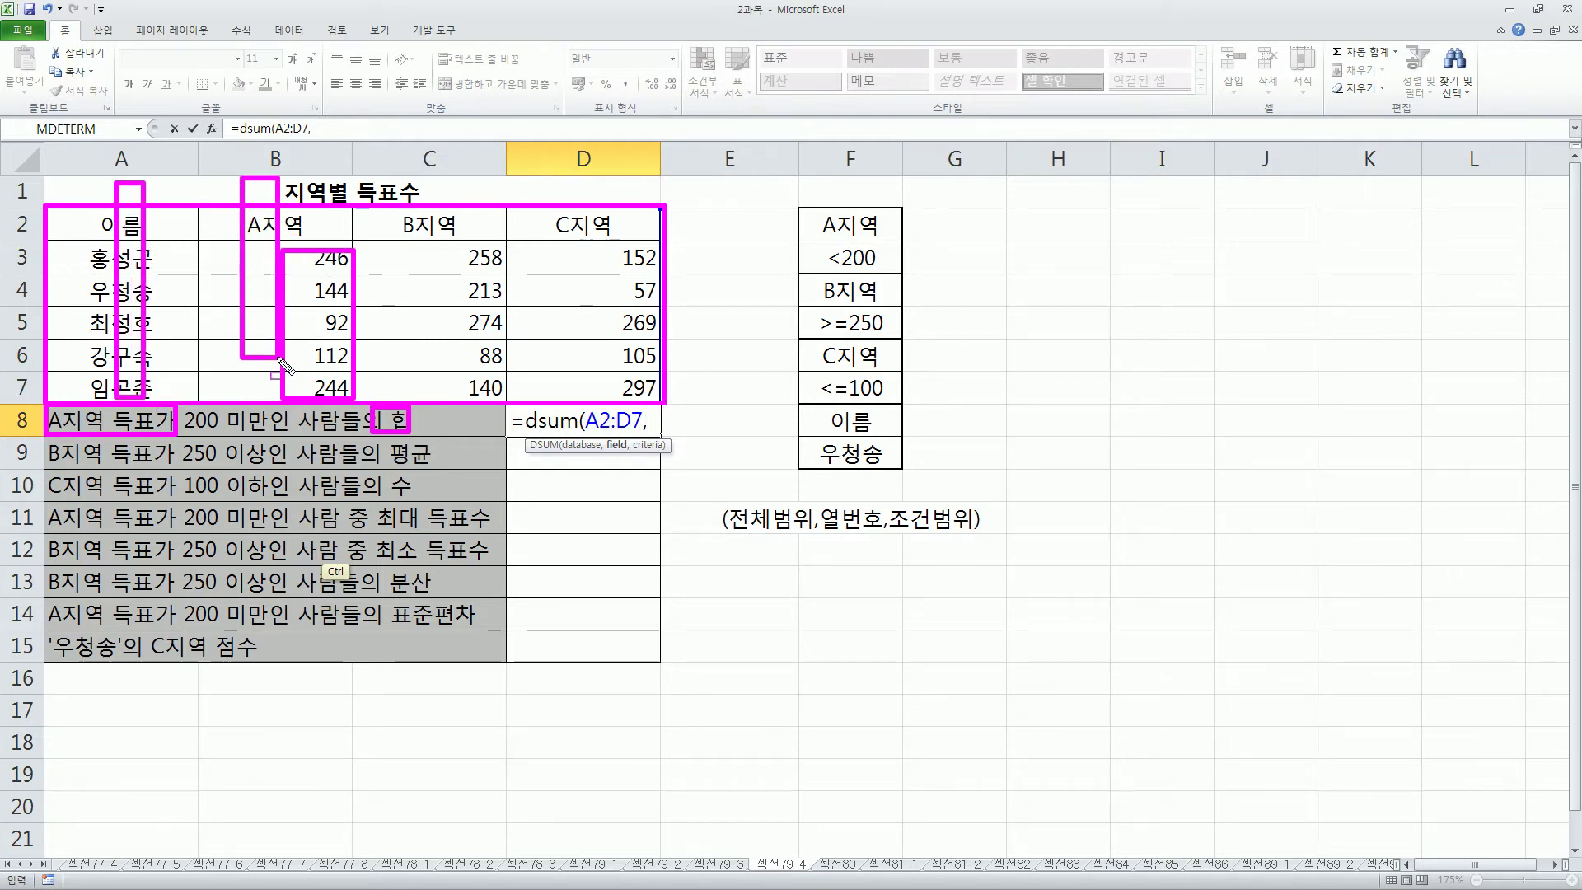
key(Escape)
Complete the DSUM formula in D8 with column number 2 and criteria range F2:F3.
text(2)
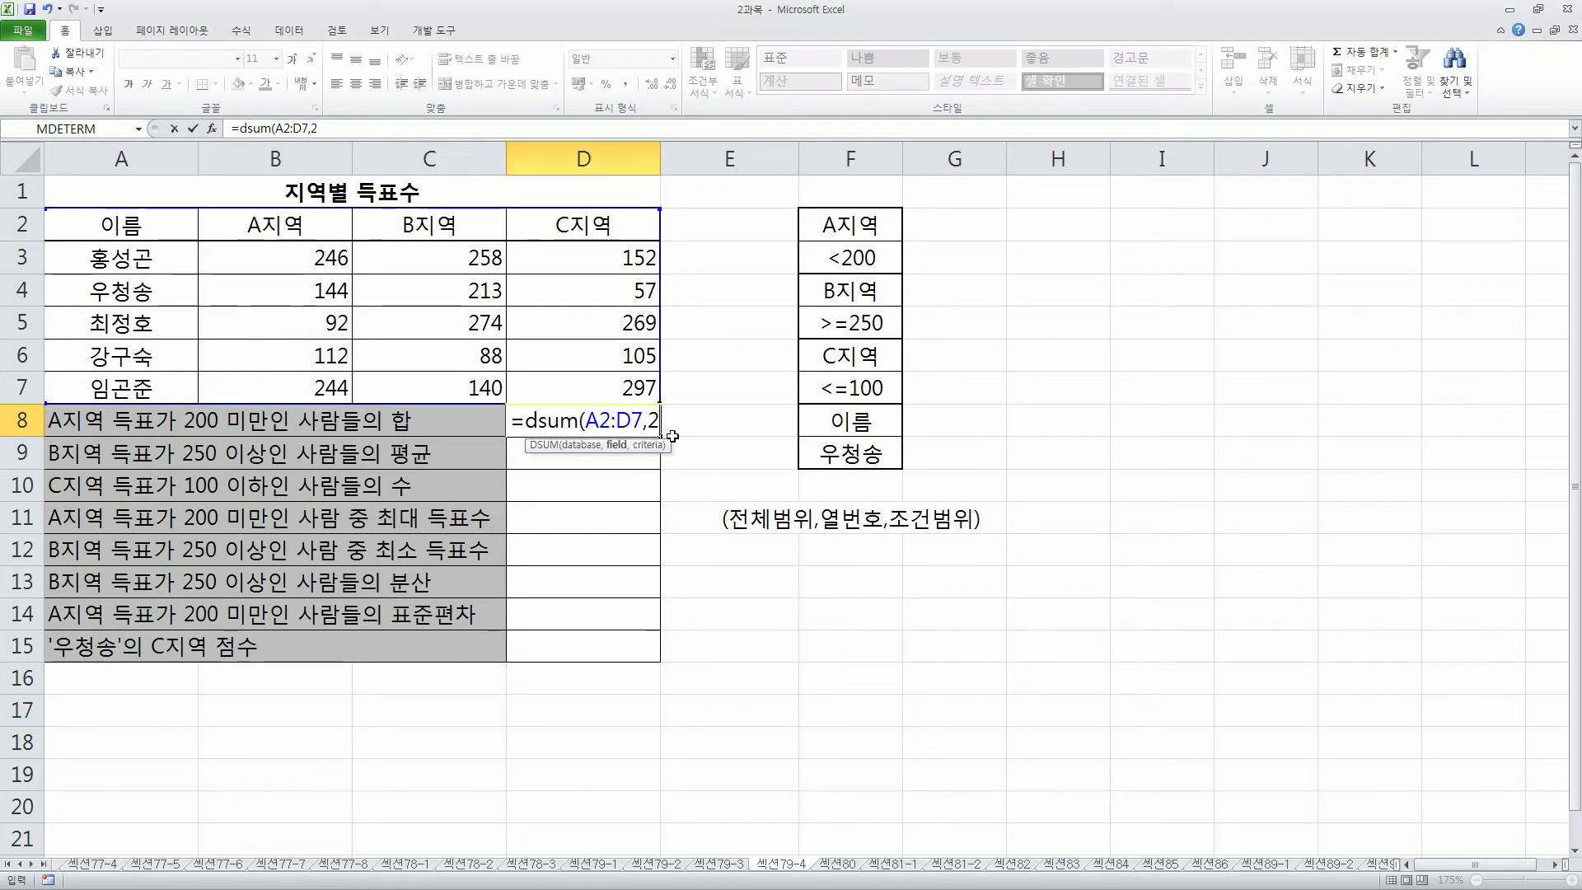
text(,)
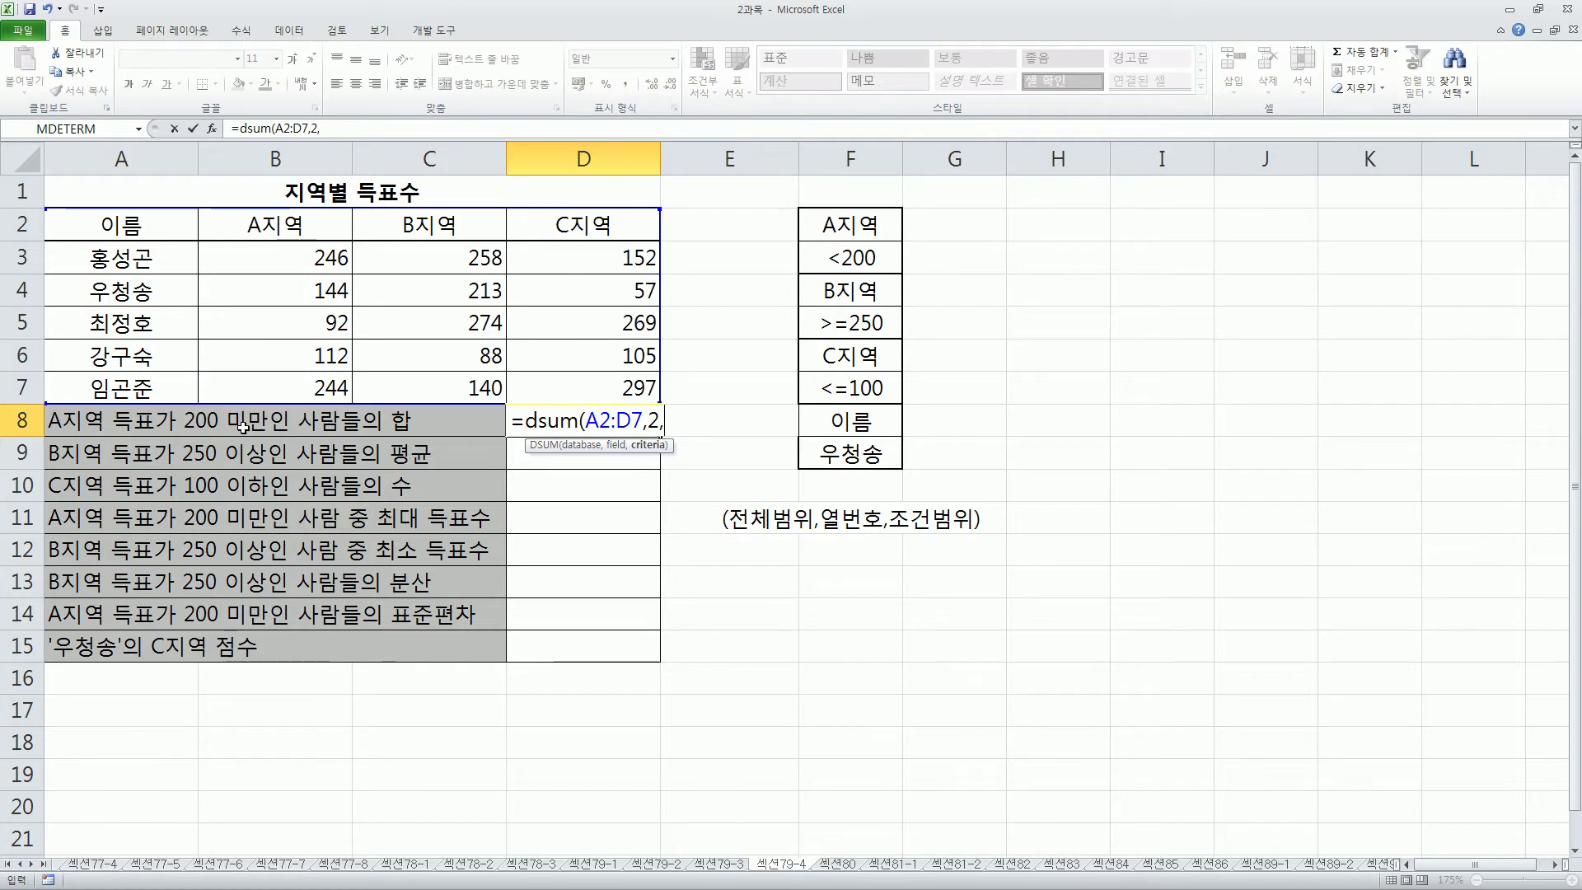
drag(851, 229, 836, 274)
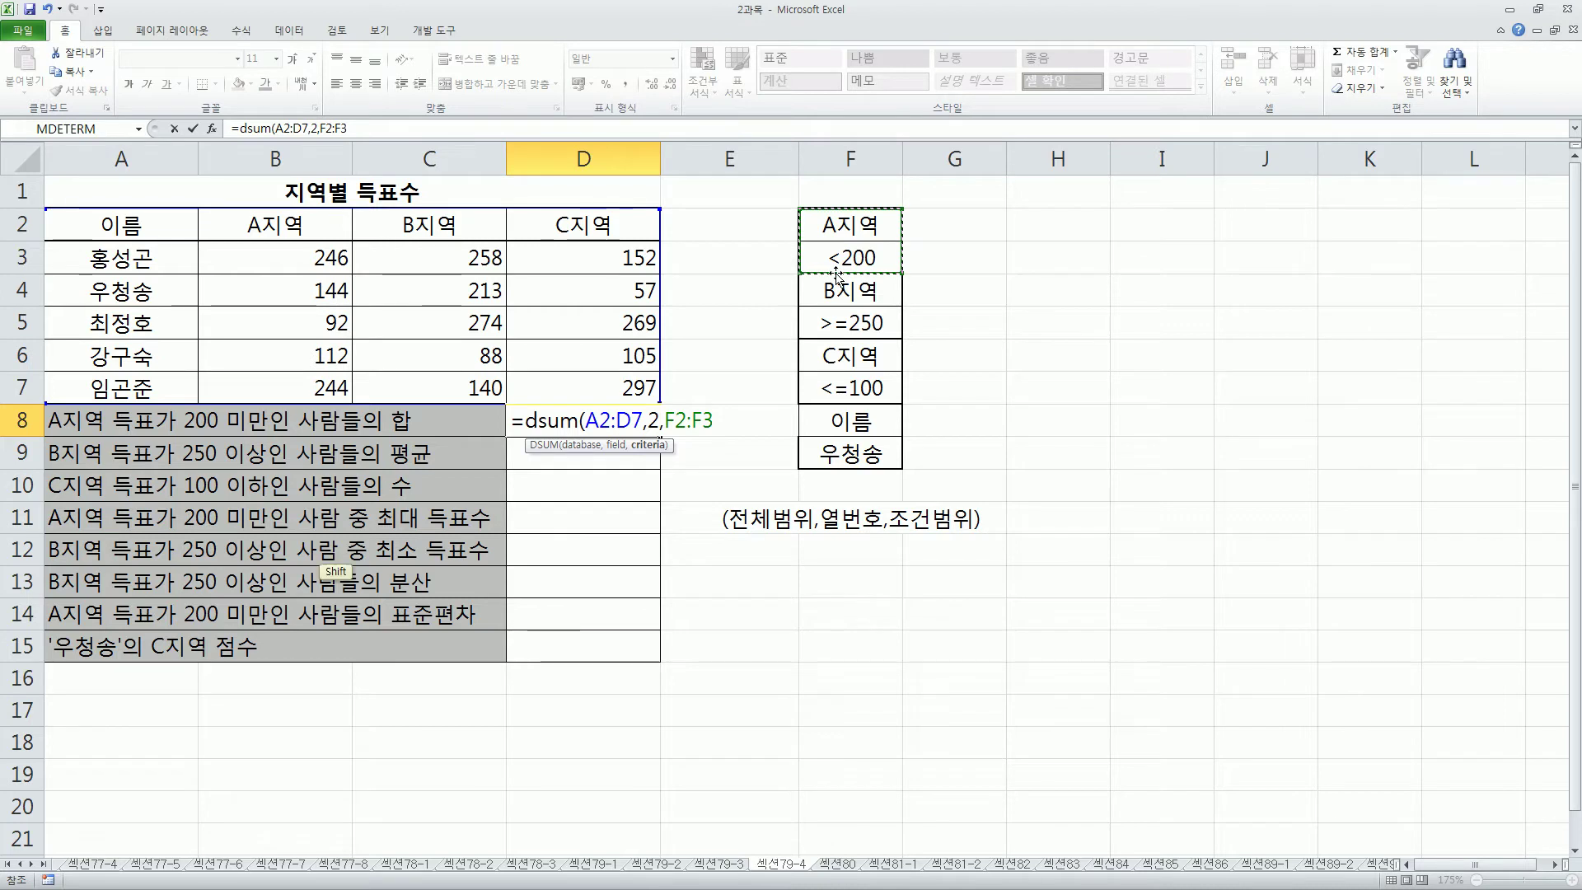
text())
key(Return)
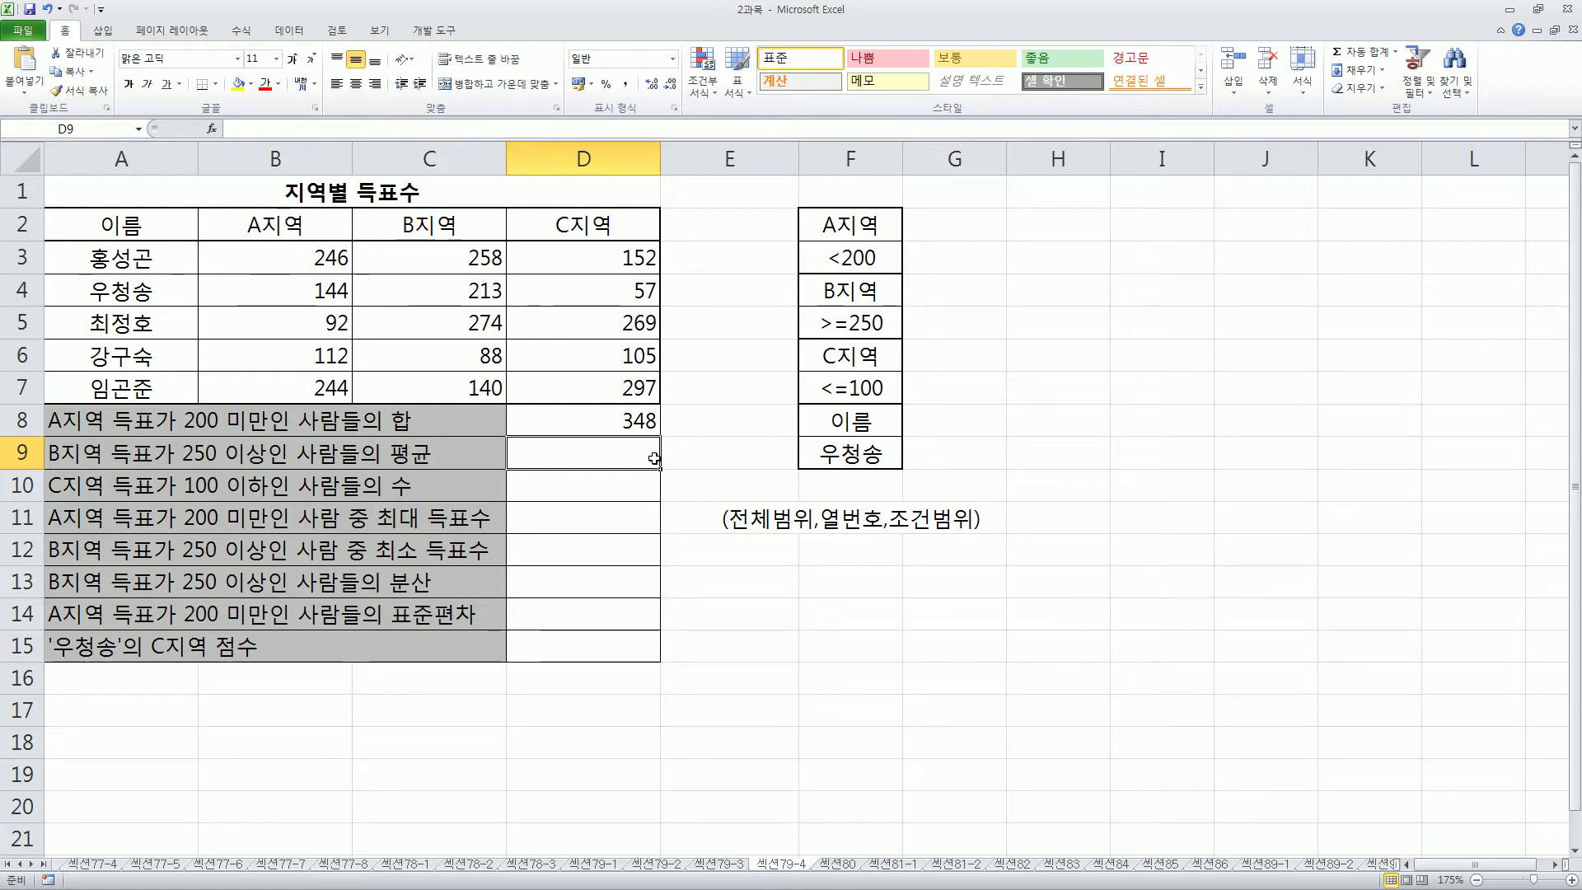
Calculate the B지역 average in D9 with DAVERAGE, using database A2:D7, column number 3 and criteria F4:F5.
text(=dav)
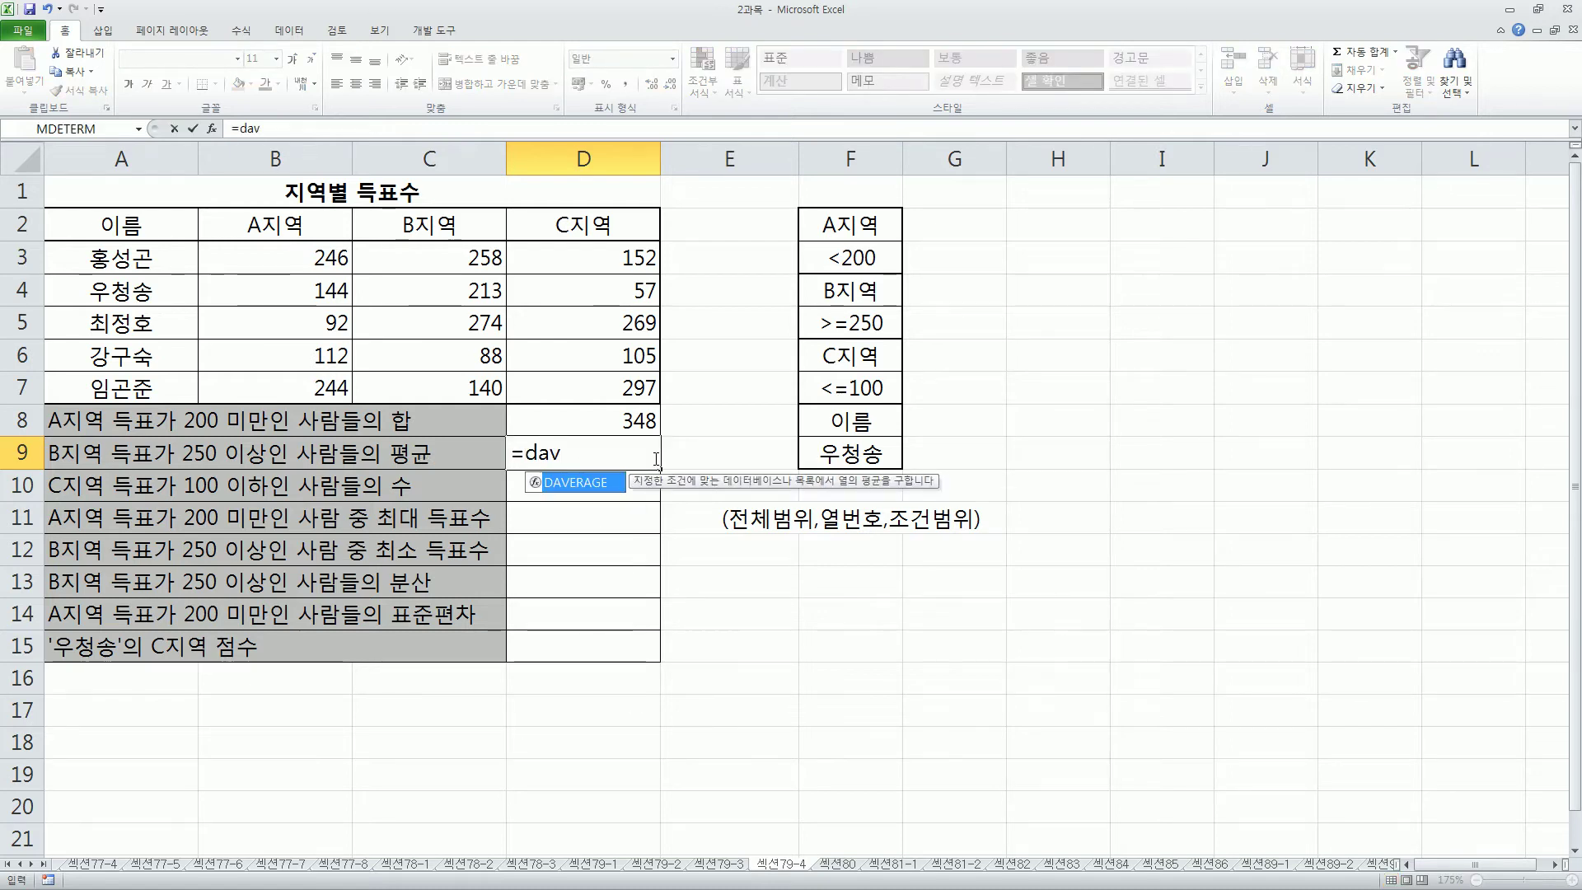
key(Tab)
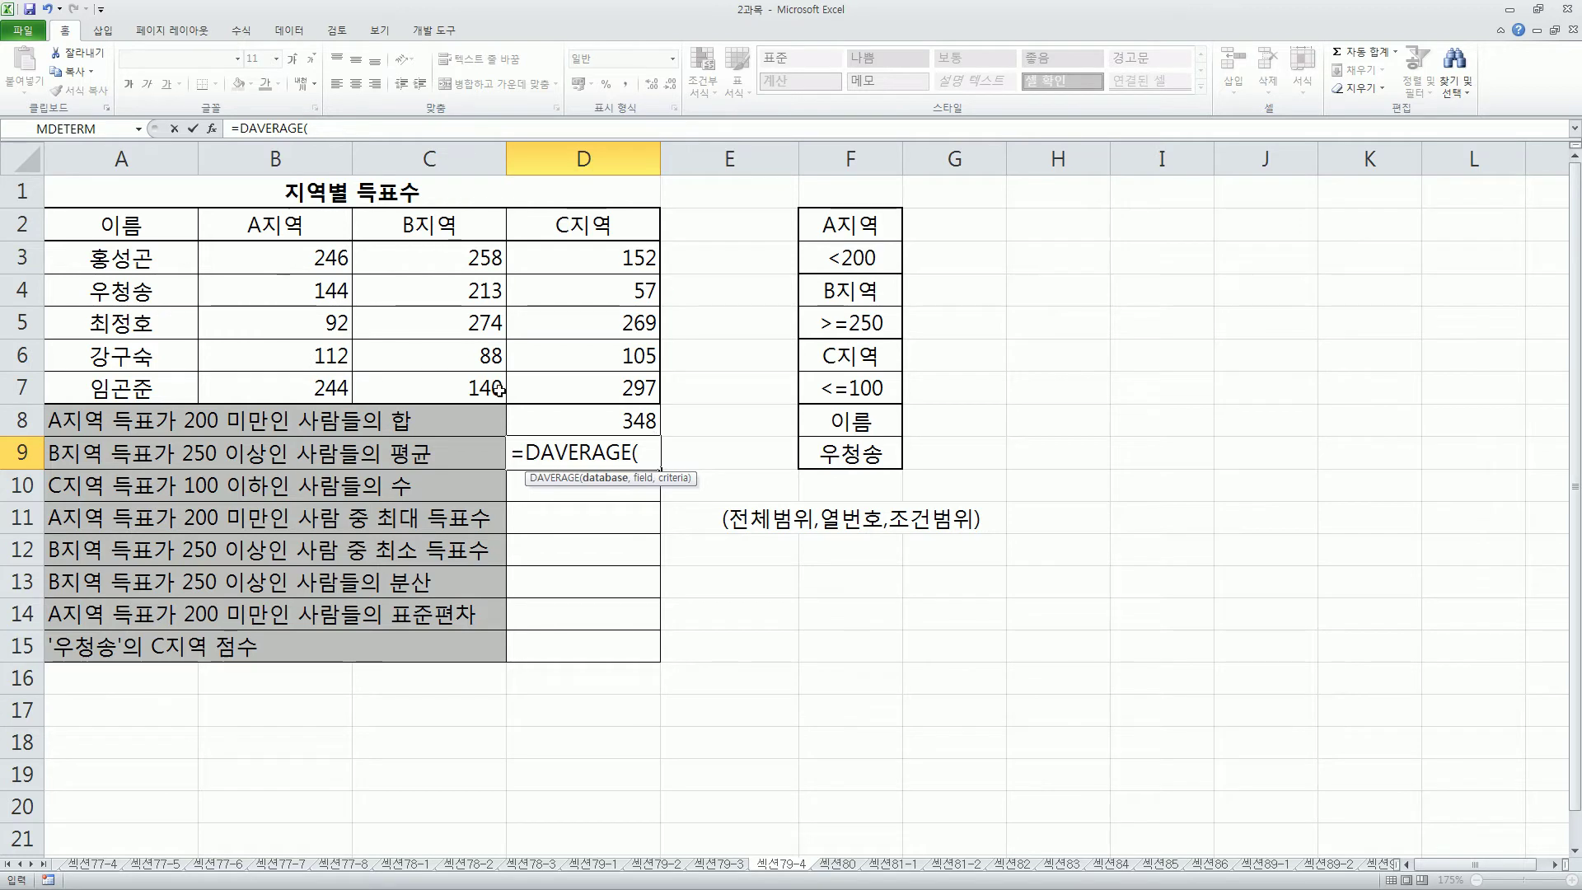
drag(96, 229, 565, 389)
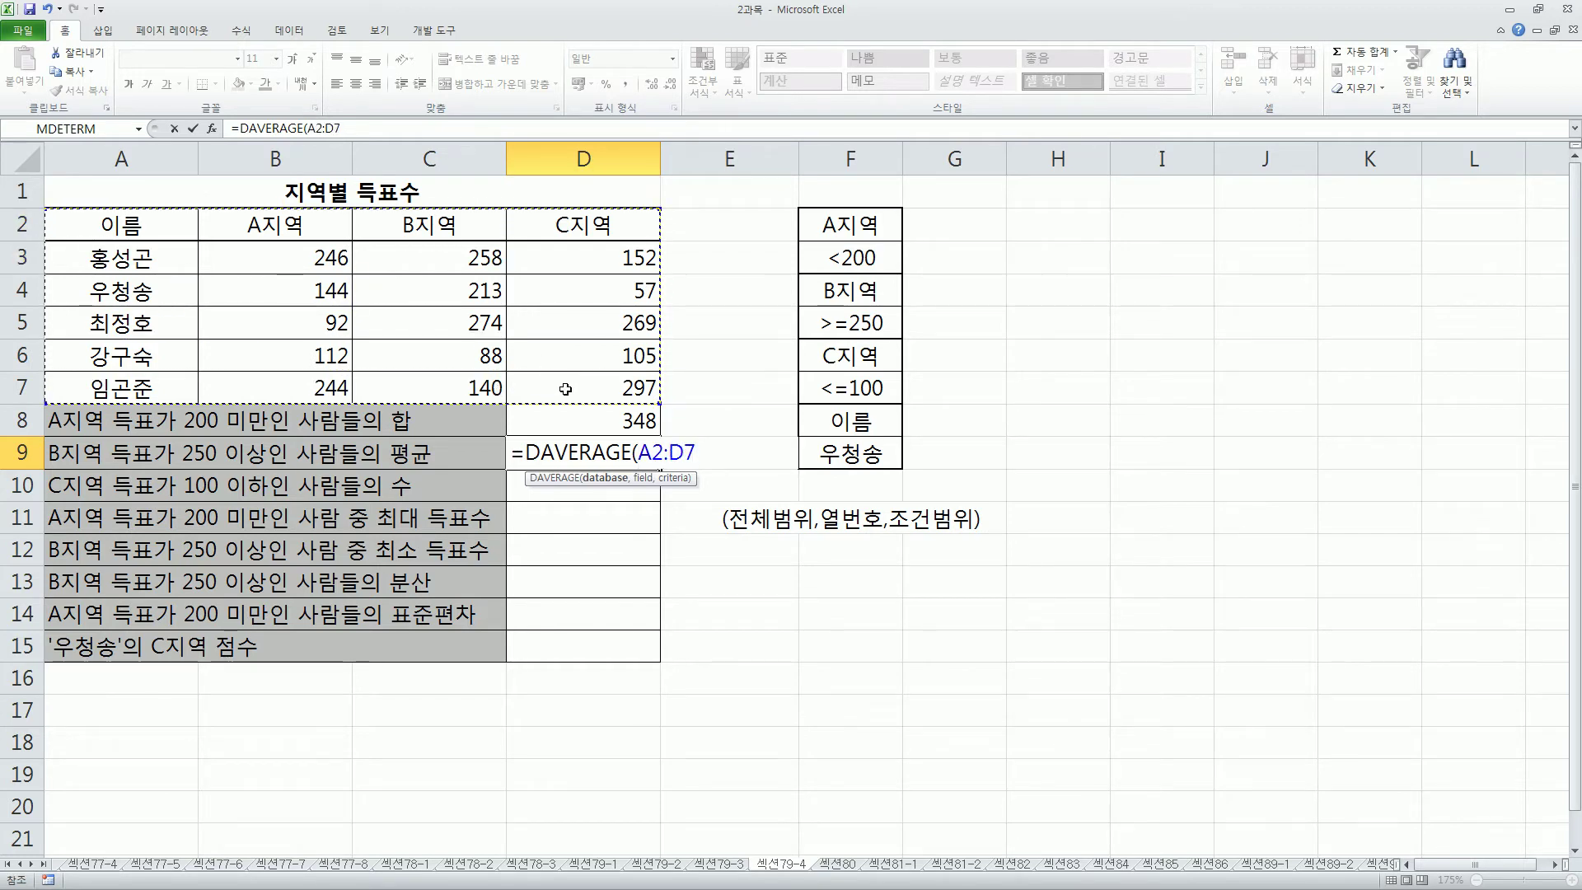
text(,)
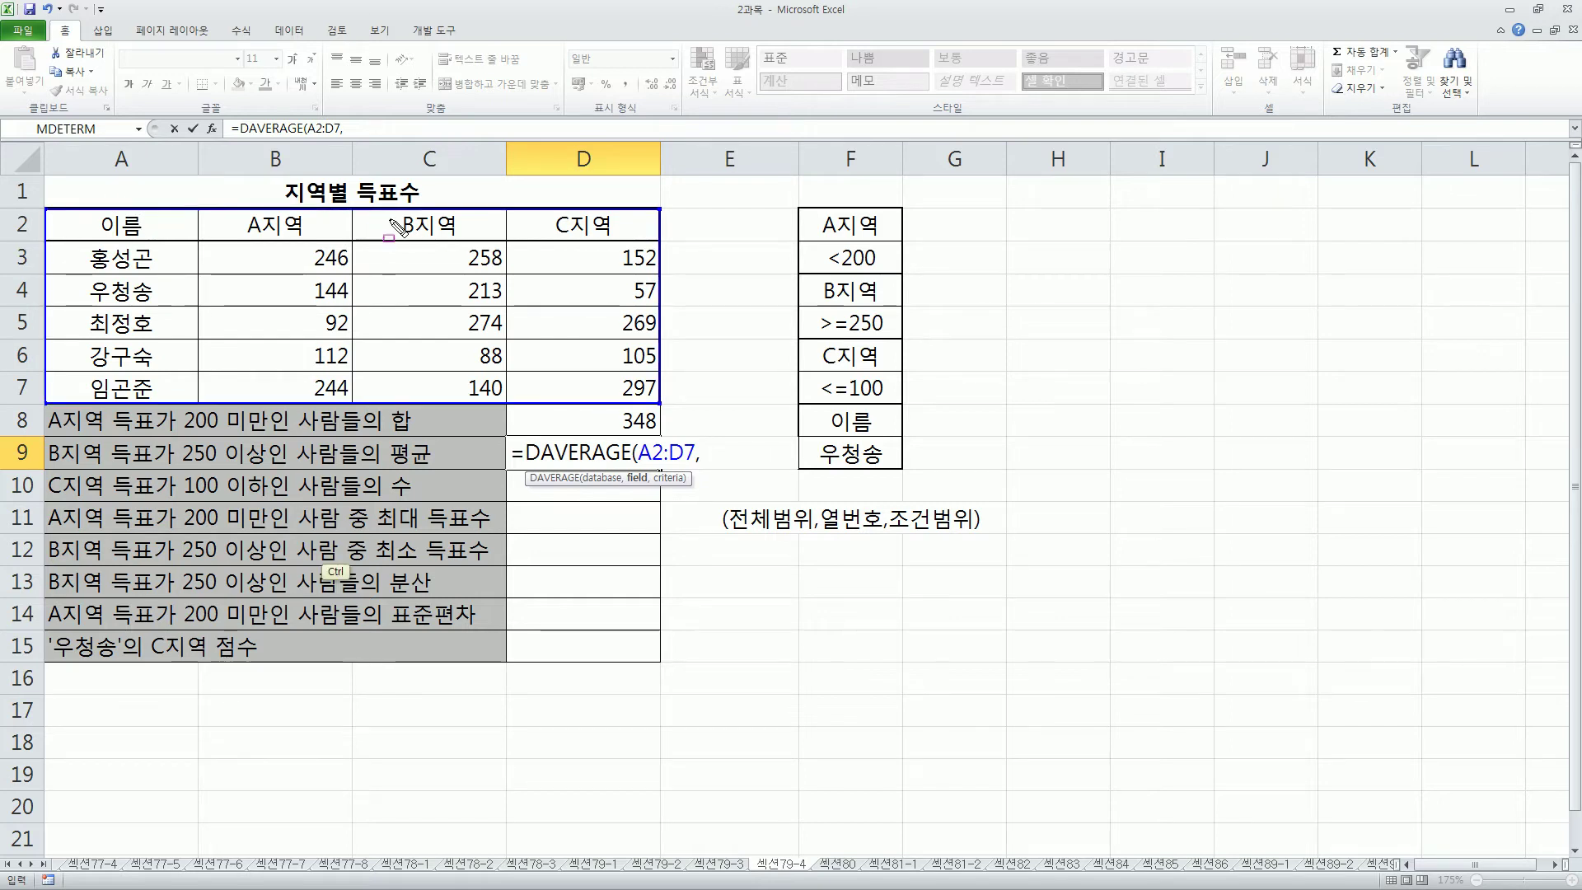
drag(417, 245, 509, 402)
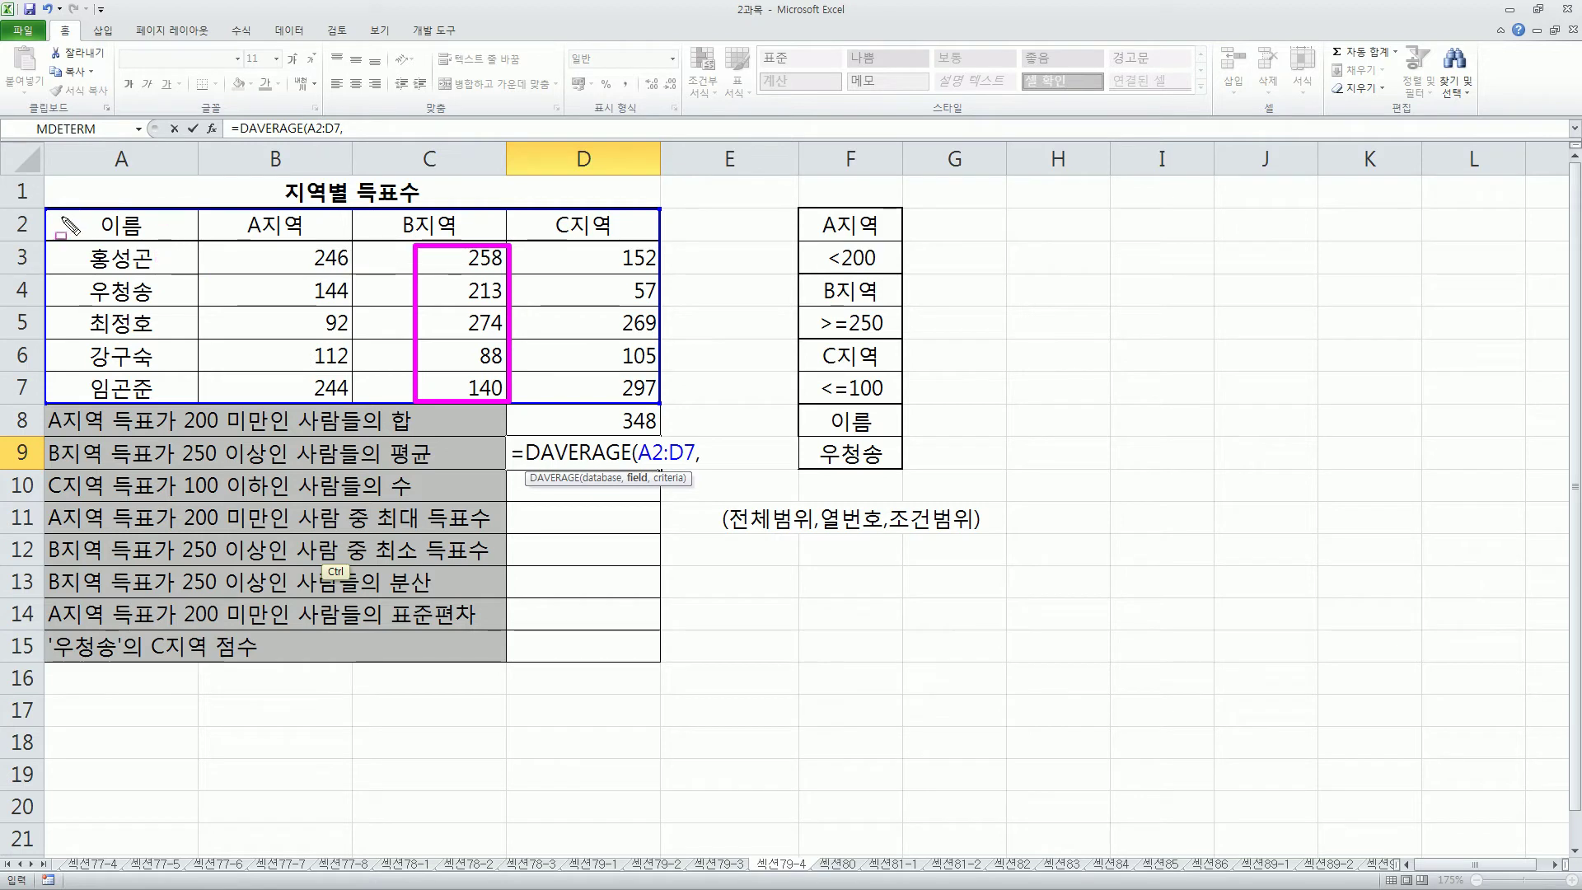
mouse_move(41, 198)
mouse_down()
mouse_move(542, 403)
mouse_move(674, 406)
mouse_up()
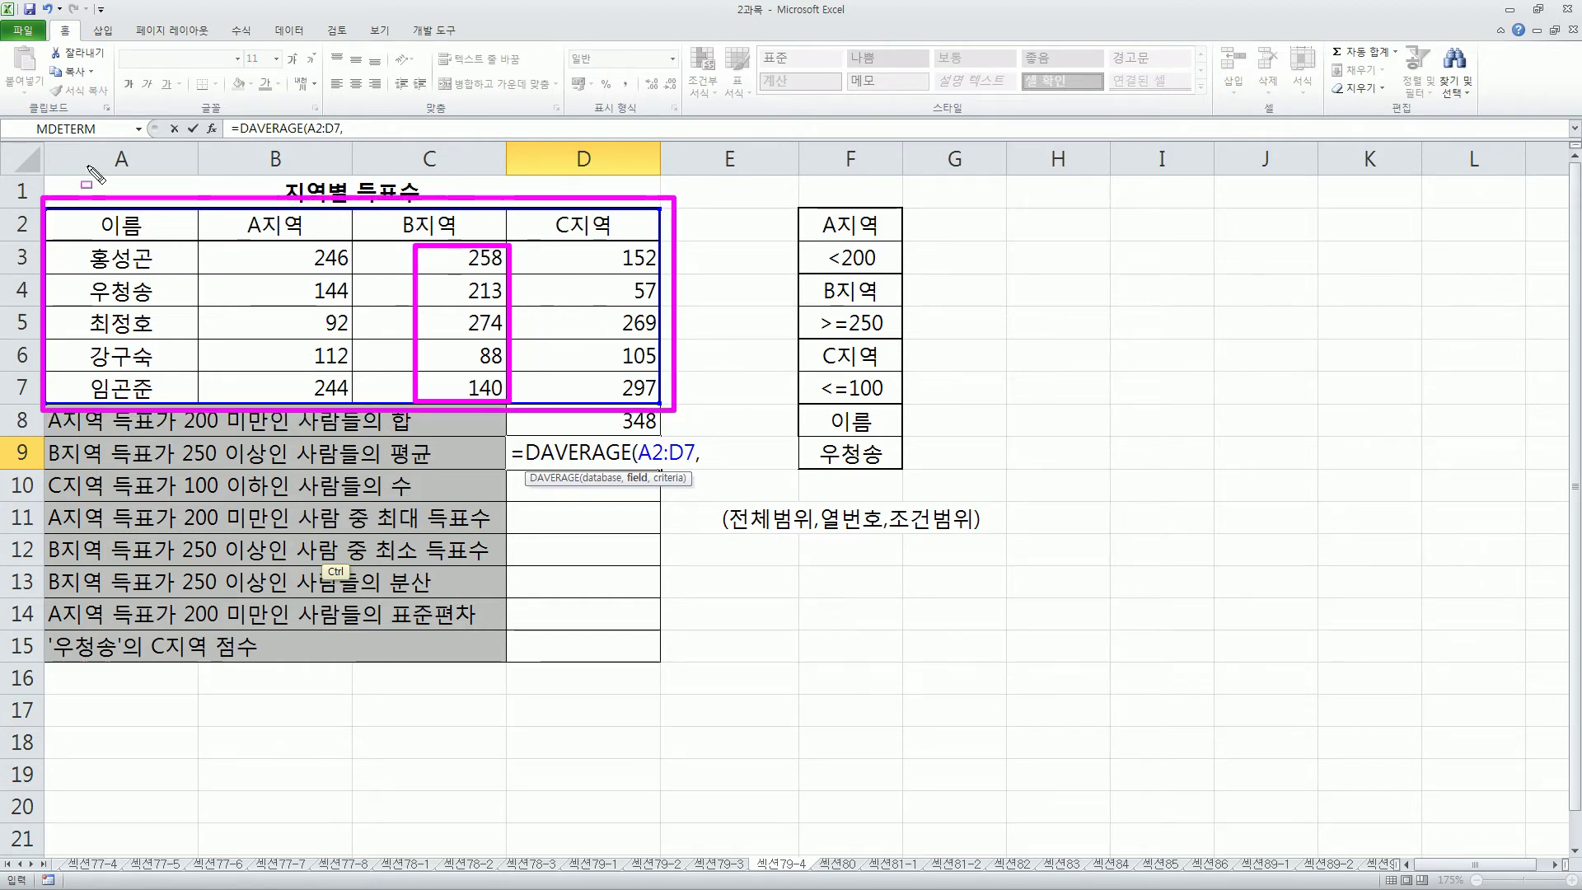
key(Escape)
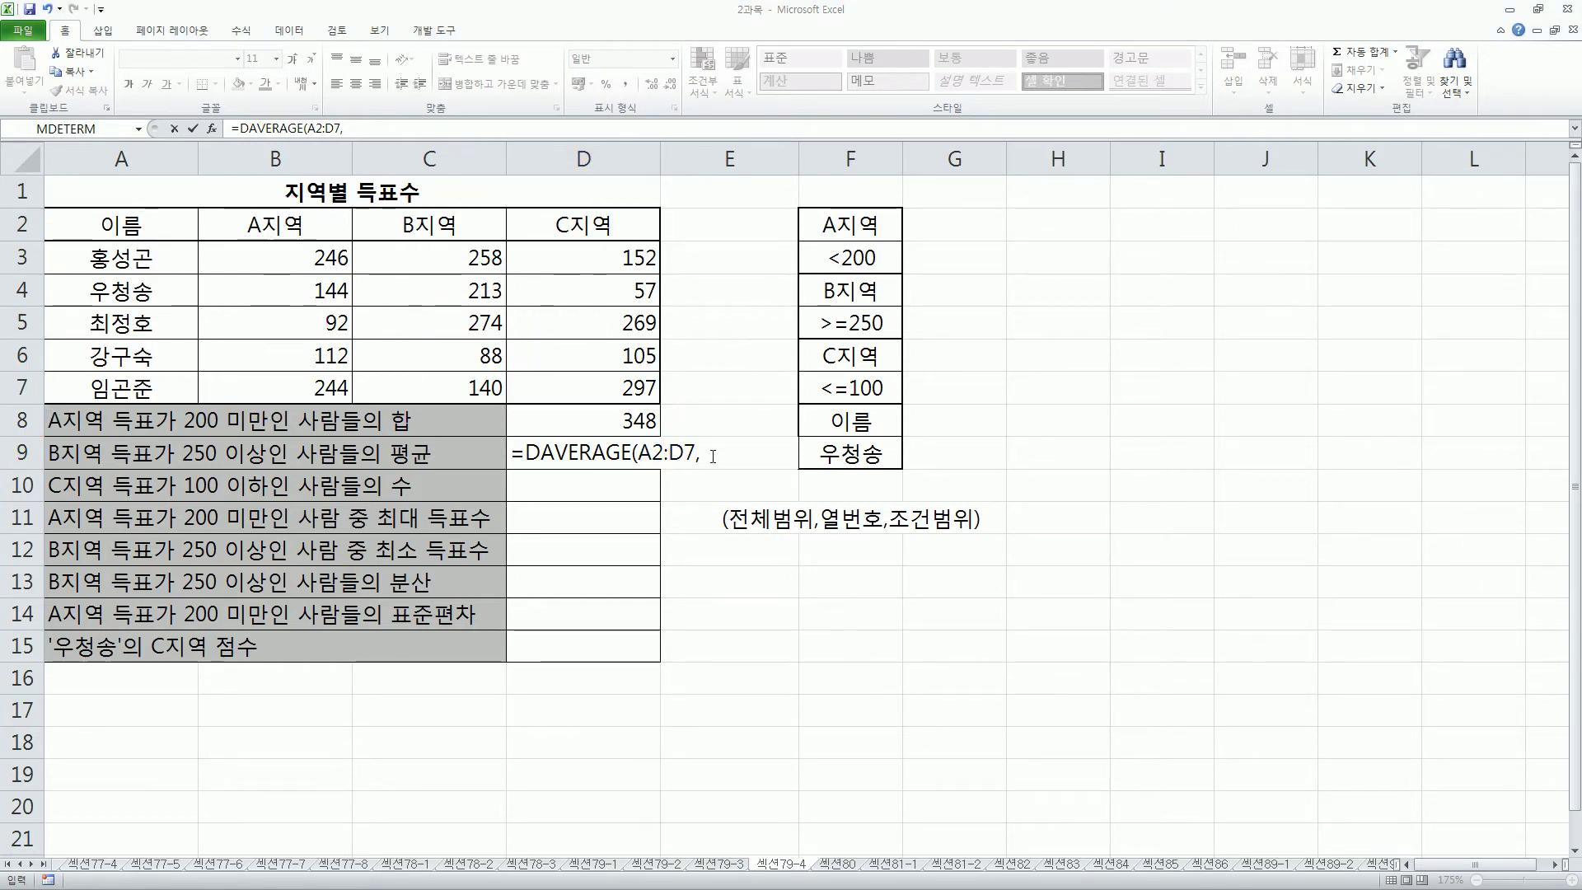
text(3)
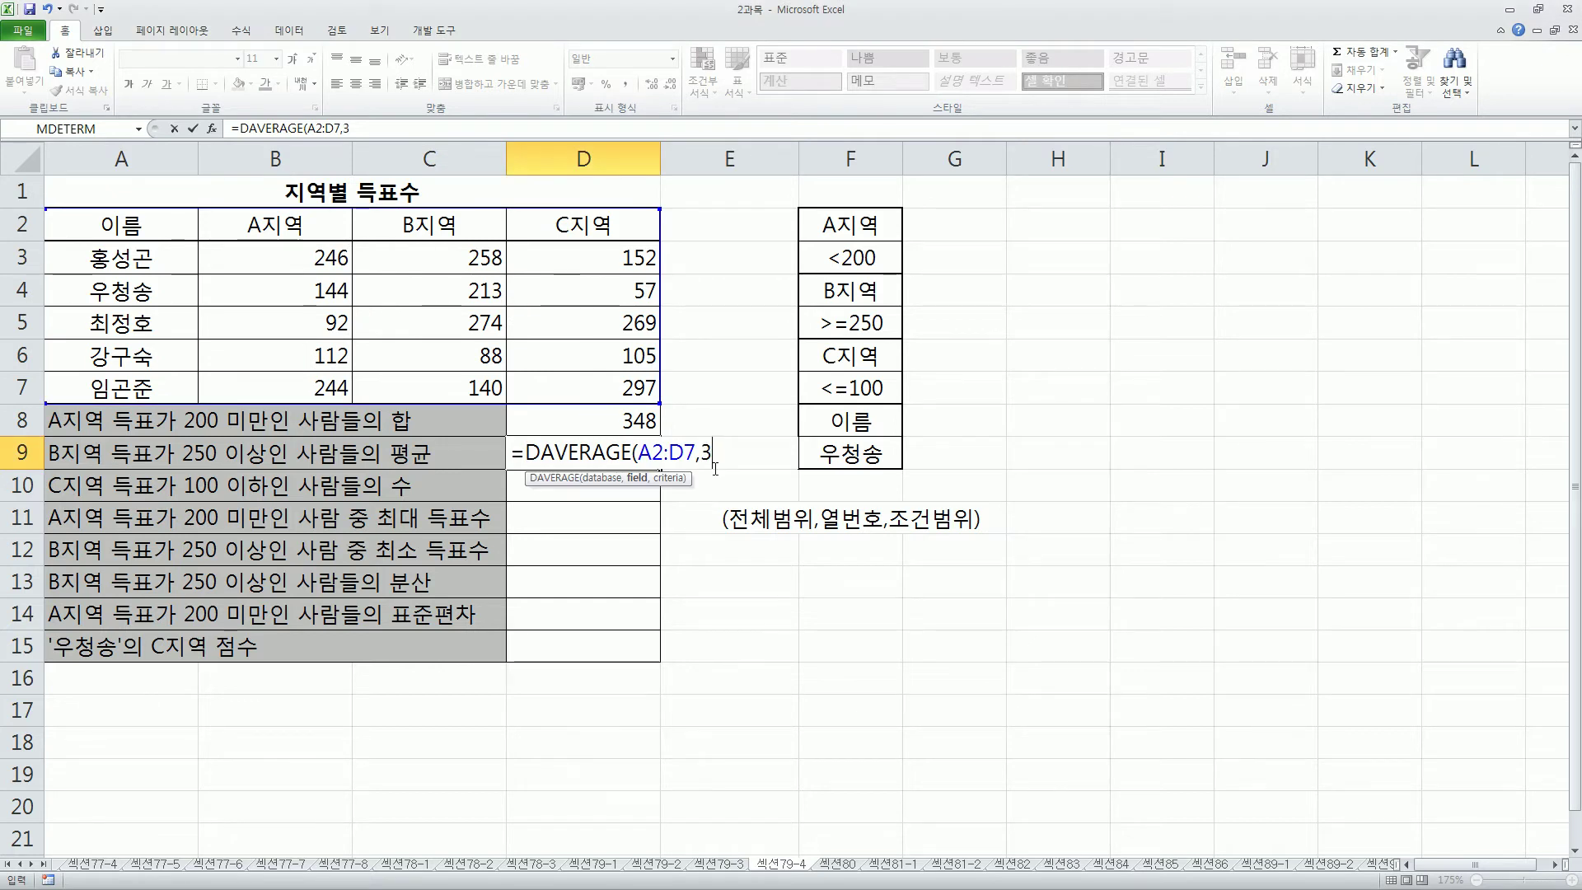
text(,)
drag(851, 290, 855, 315)
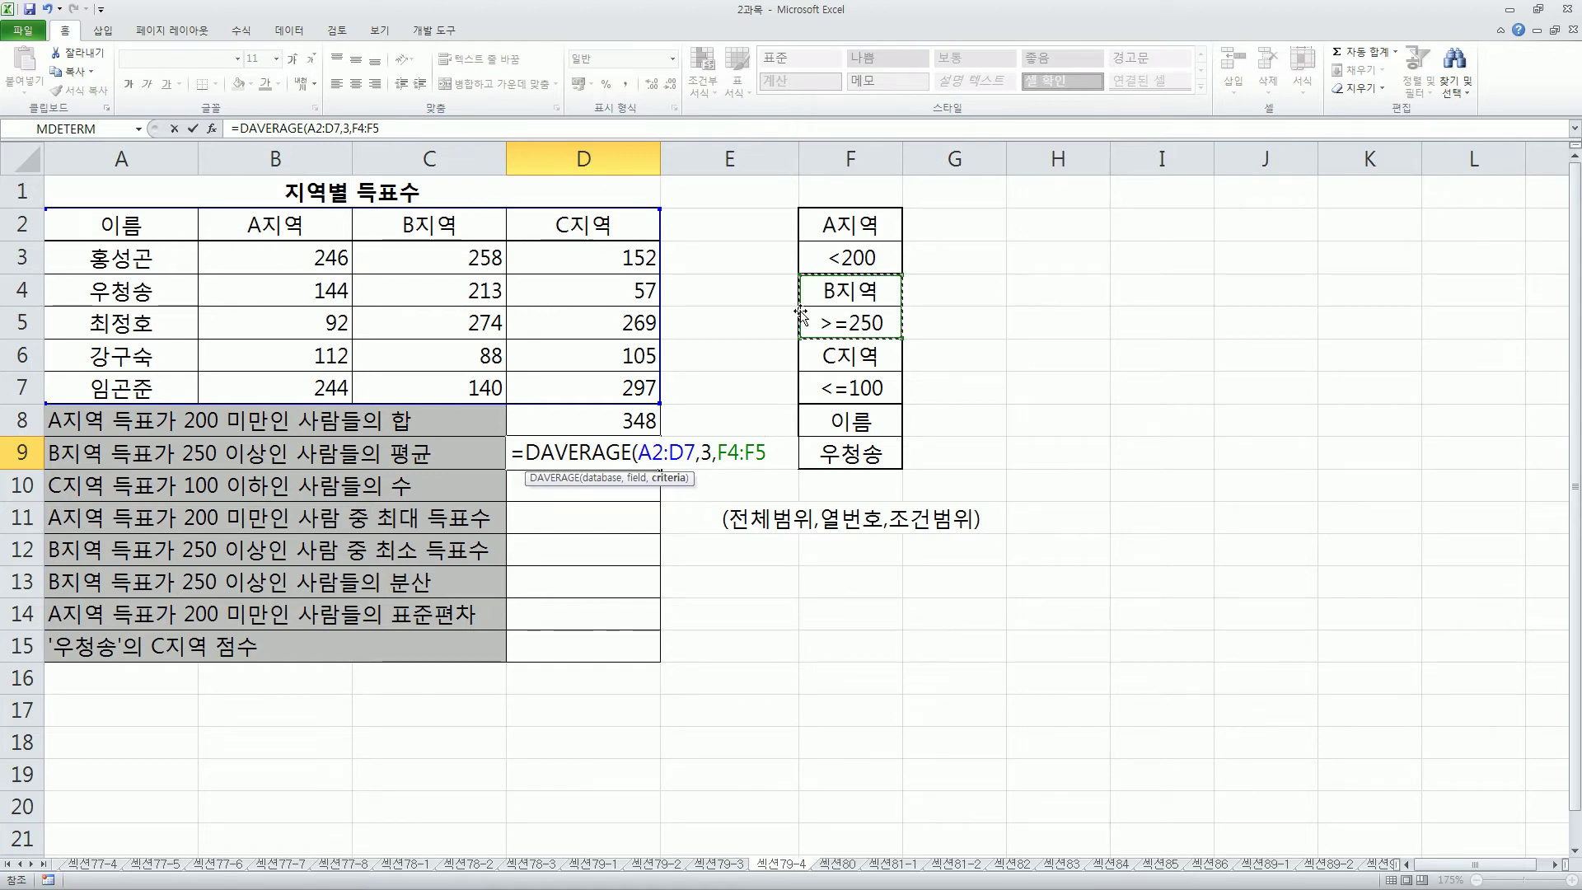
key(Return)
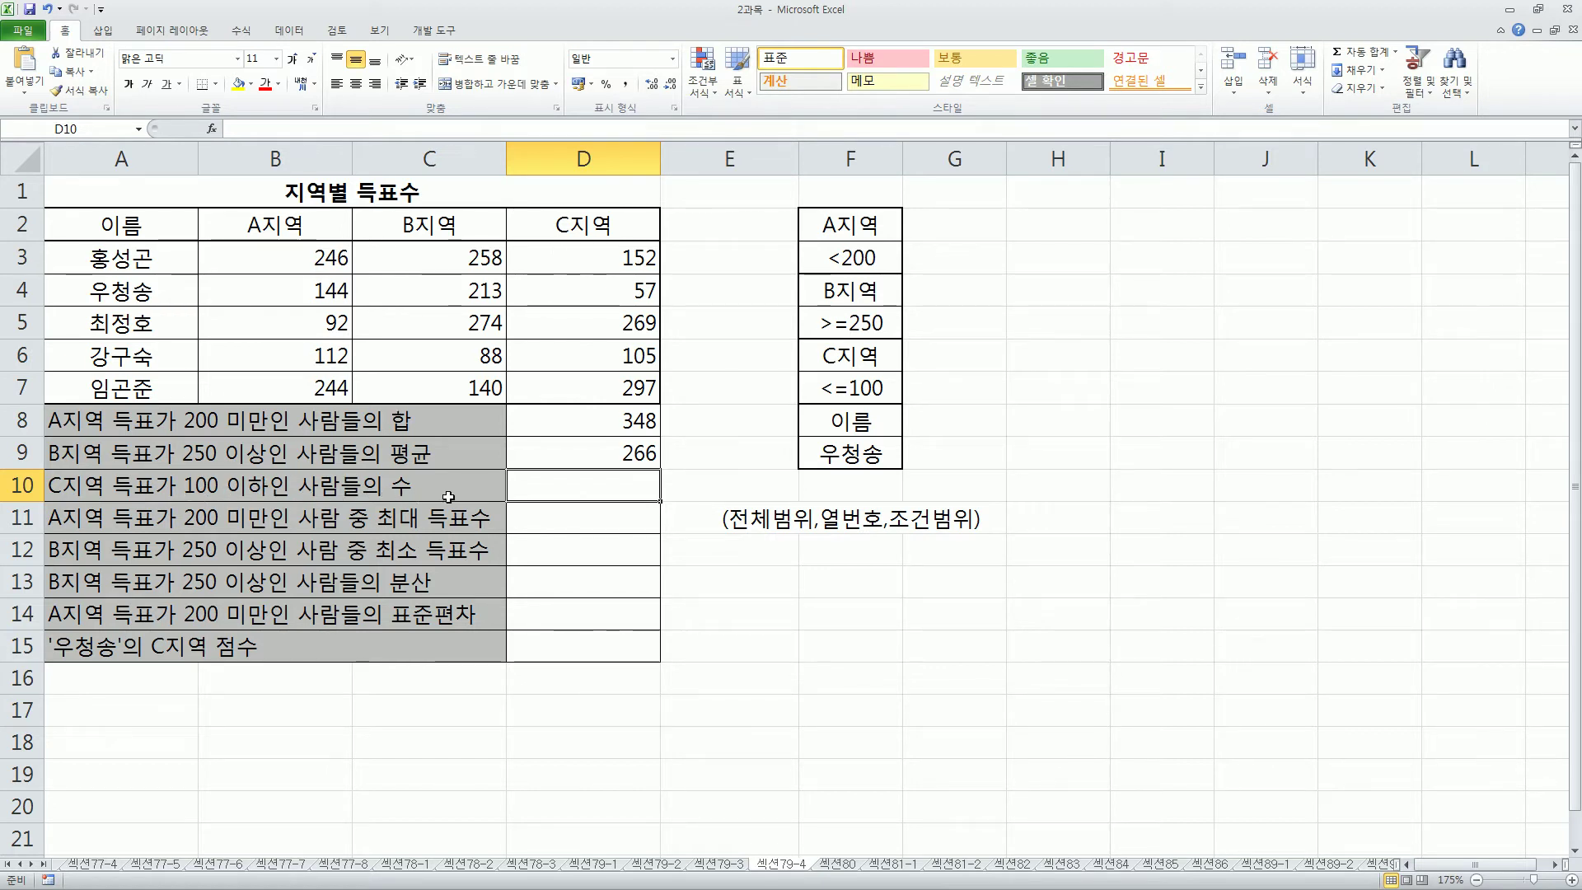
Begin a DCOUNT formula in D10 with the vote table A2:D7 as its database range.
text(=)
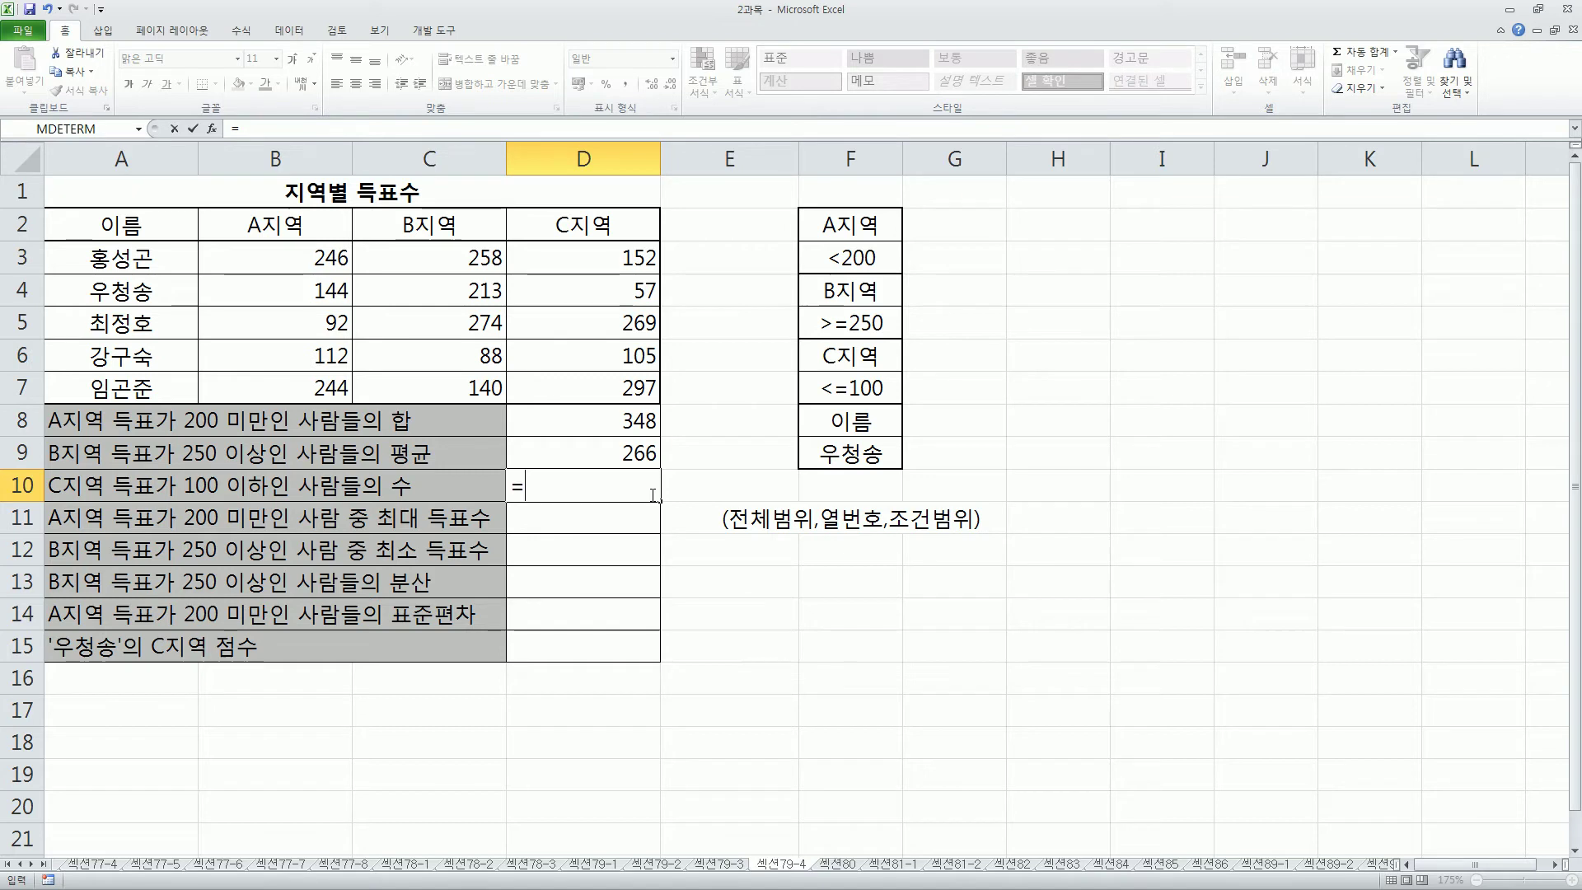
text(dcount()
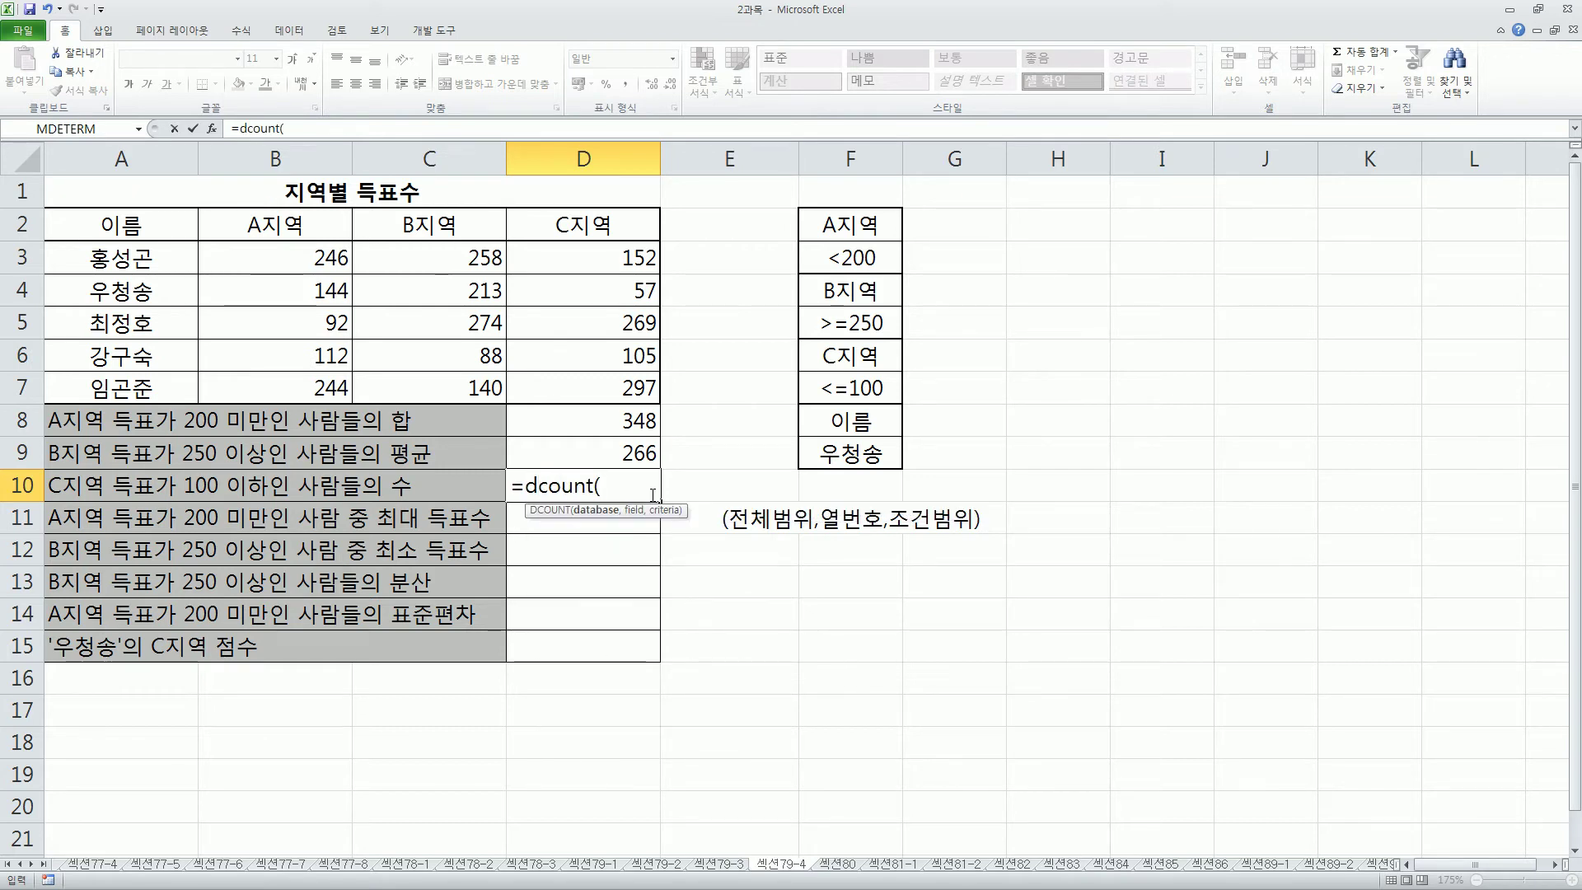
drag(189, 226, 589, 406)
text(,)
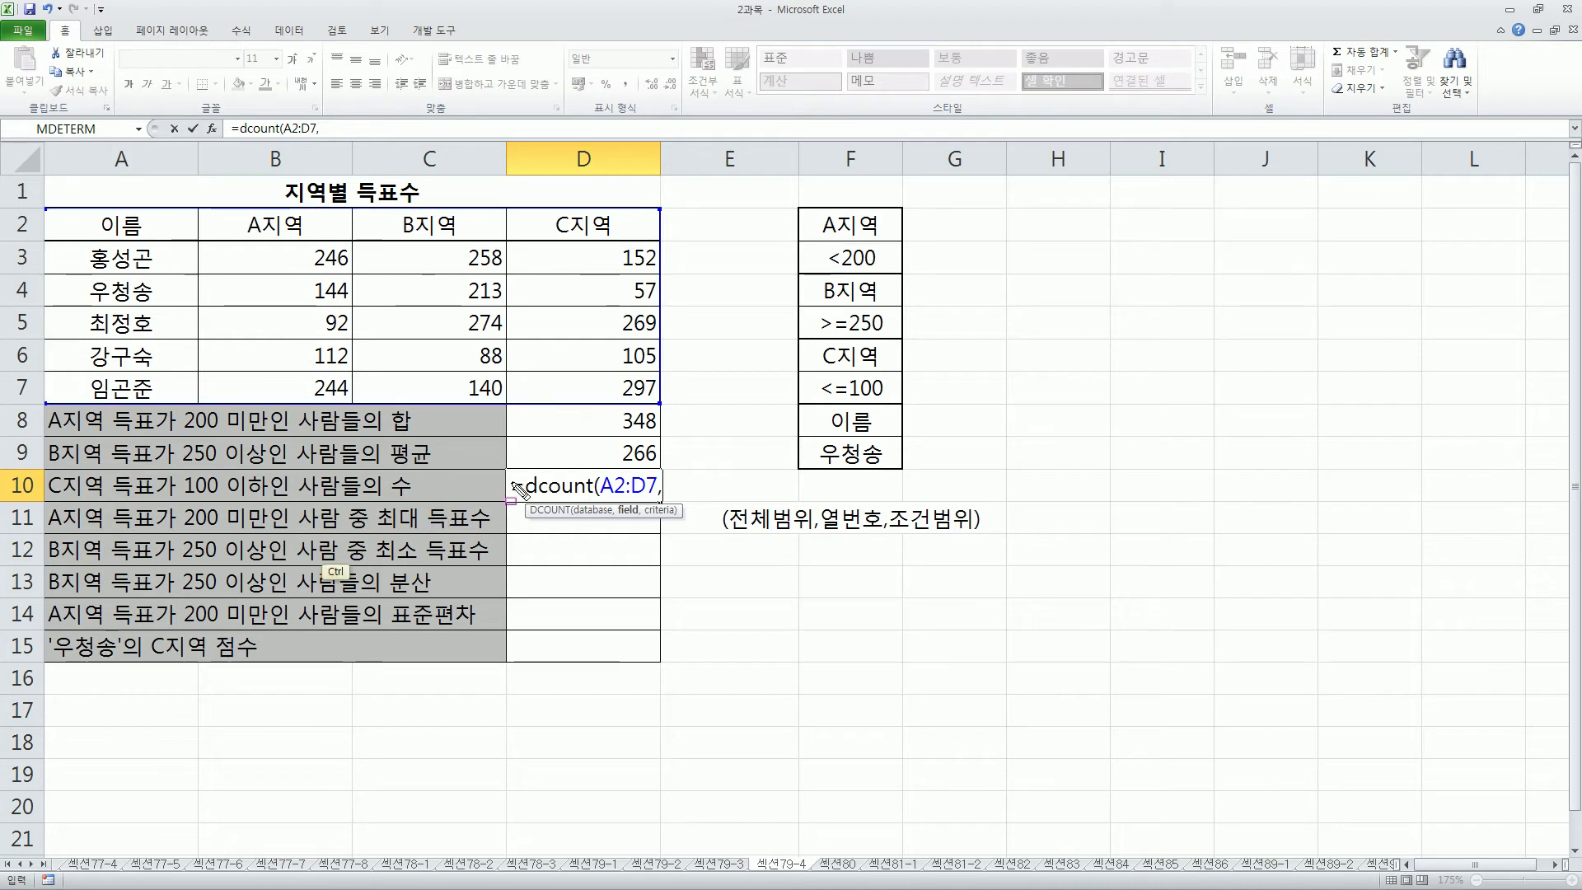
drag(534, 475, 599, 505)
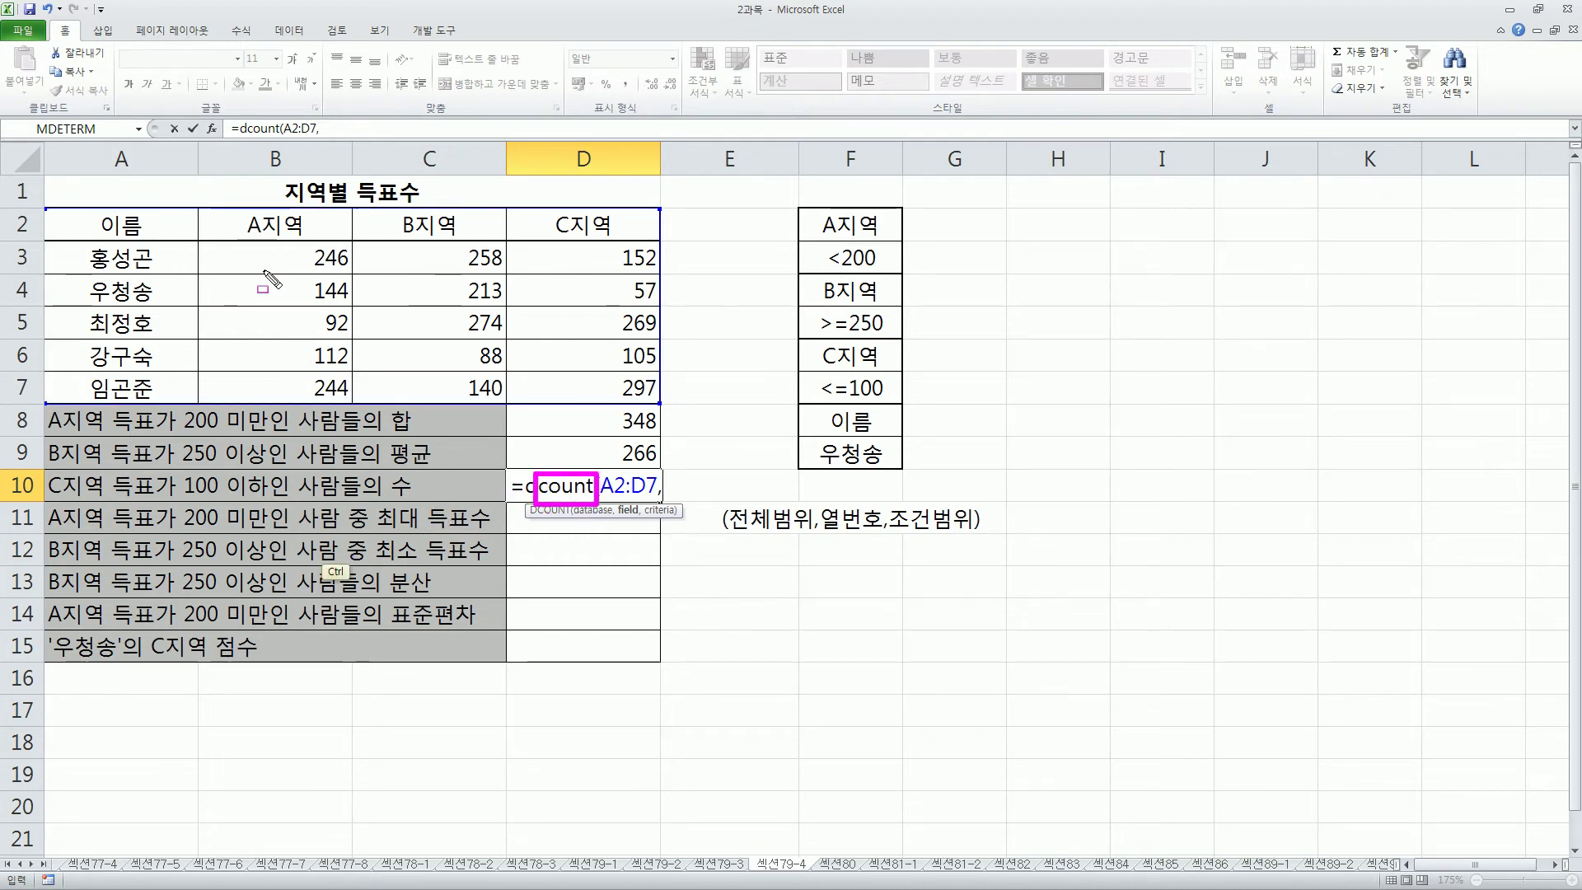
drag(46, 206, 666, 409)
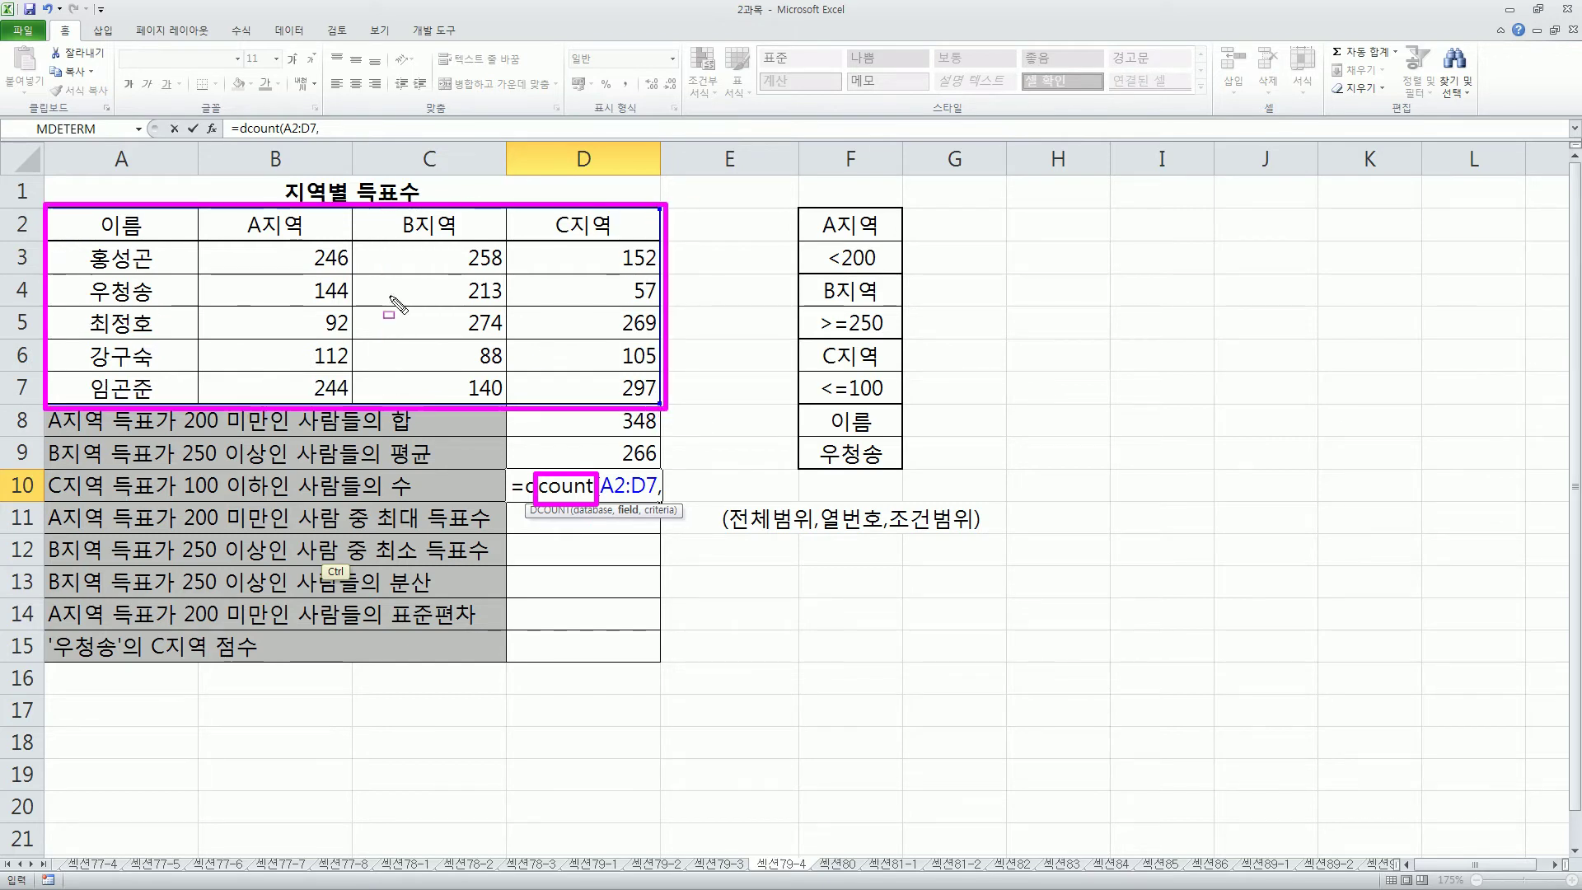
drag(274, 175, 320, 404)
mouse_move(418, 171)
mouse_down()
mouse_move(438, 195)
mouse_move(465, 396)
mouse_up()
mouse_move(552, 171)
mouse_down()
mouse_move(576, 198)
mouse_move(597, 390)
mouse_up()
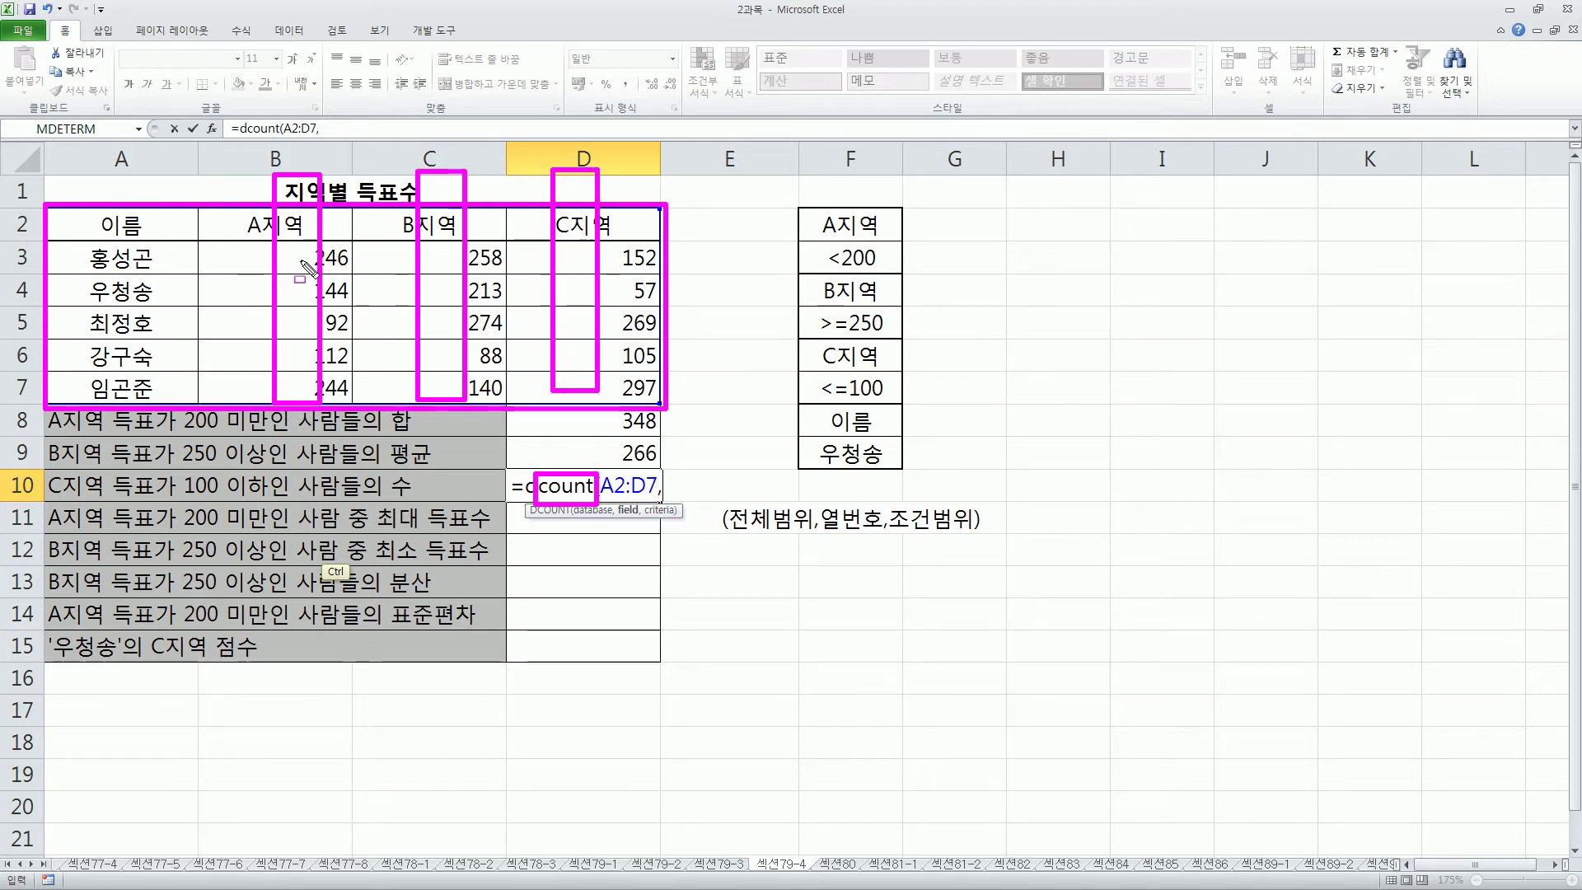
key(Escape)
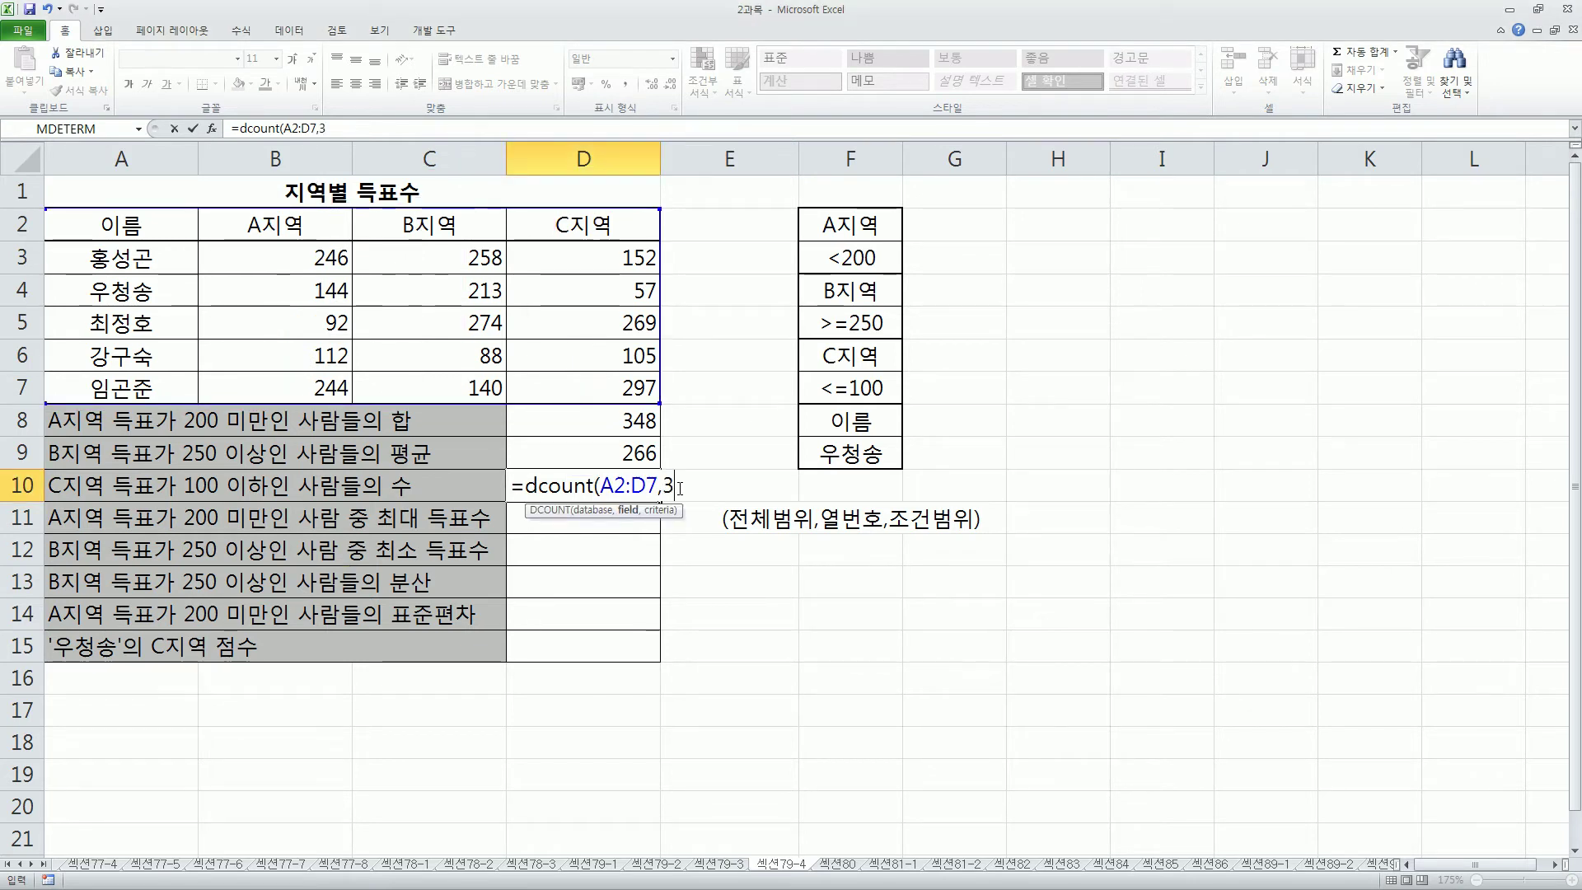
Complete the DCOUNT formula in D10 with column number 3 and criteria range F6:F7.
text(,)
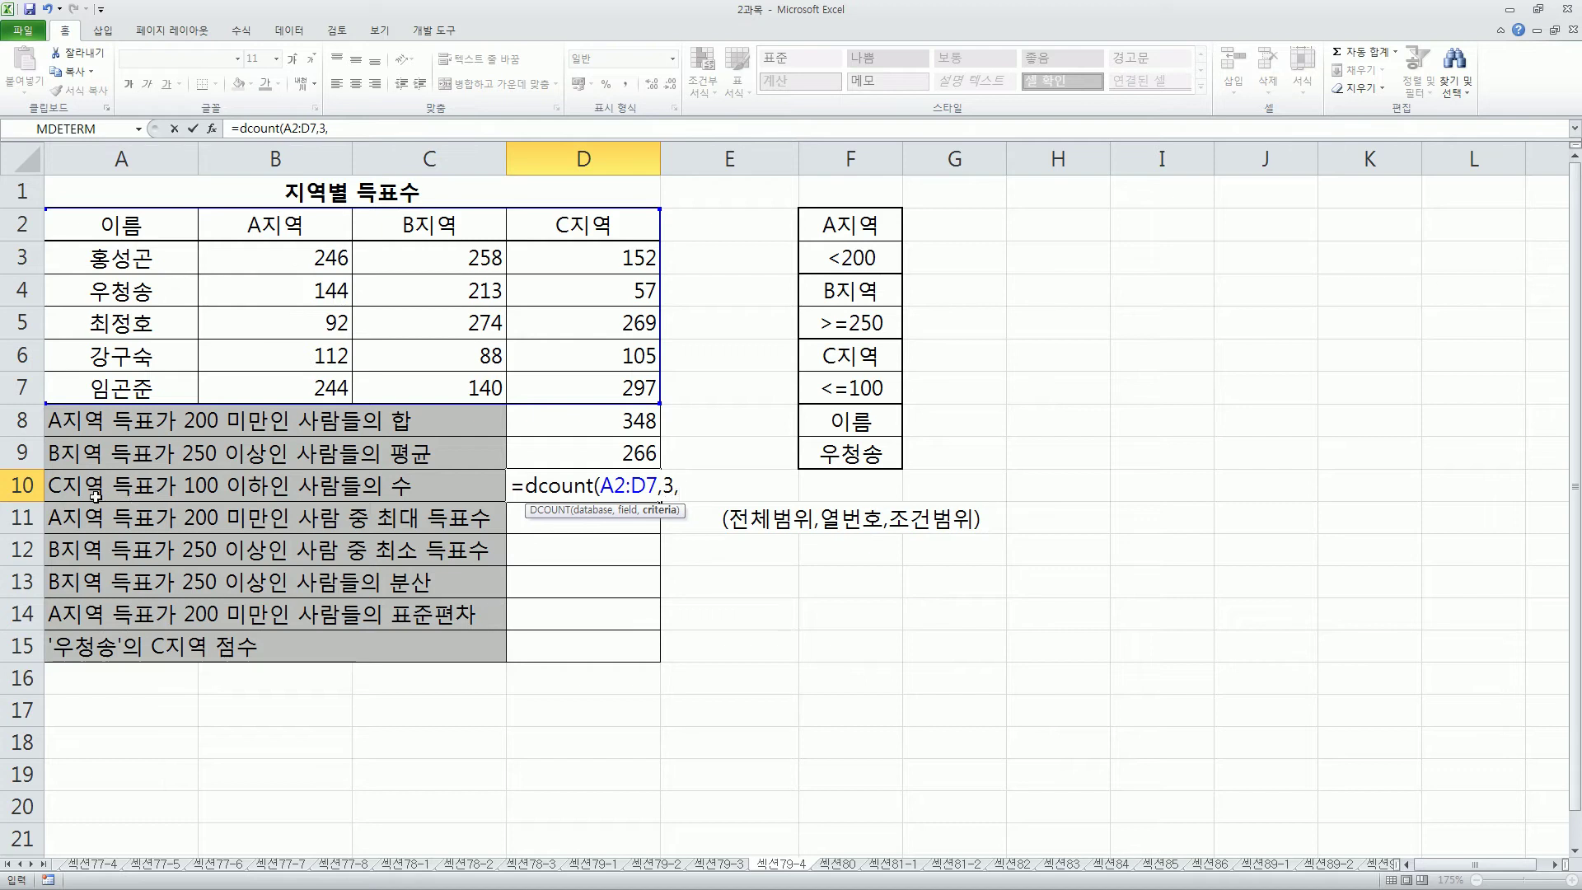
drag(853, 349, 862, 404)
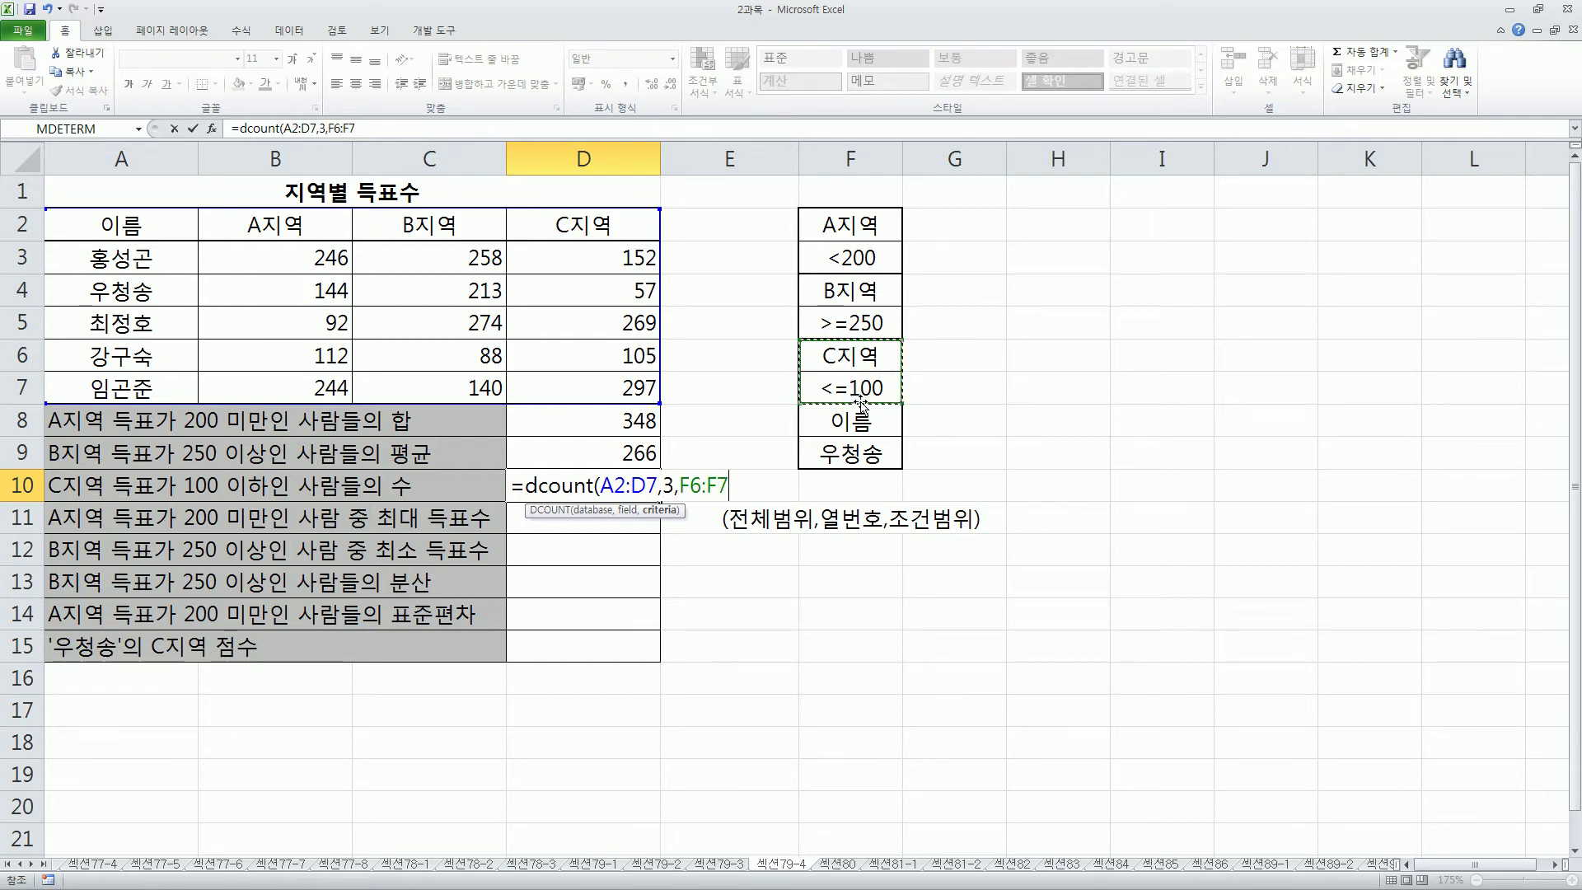
text())
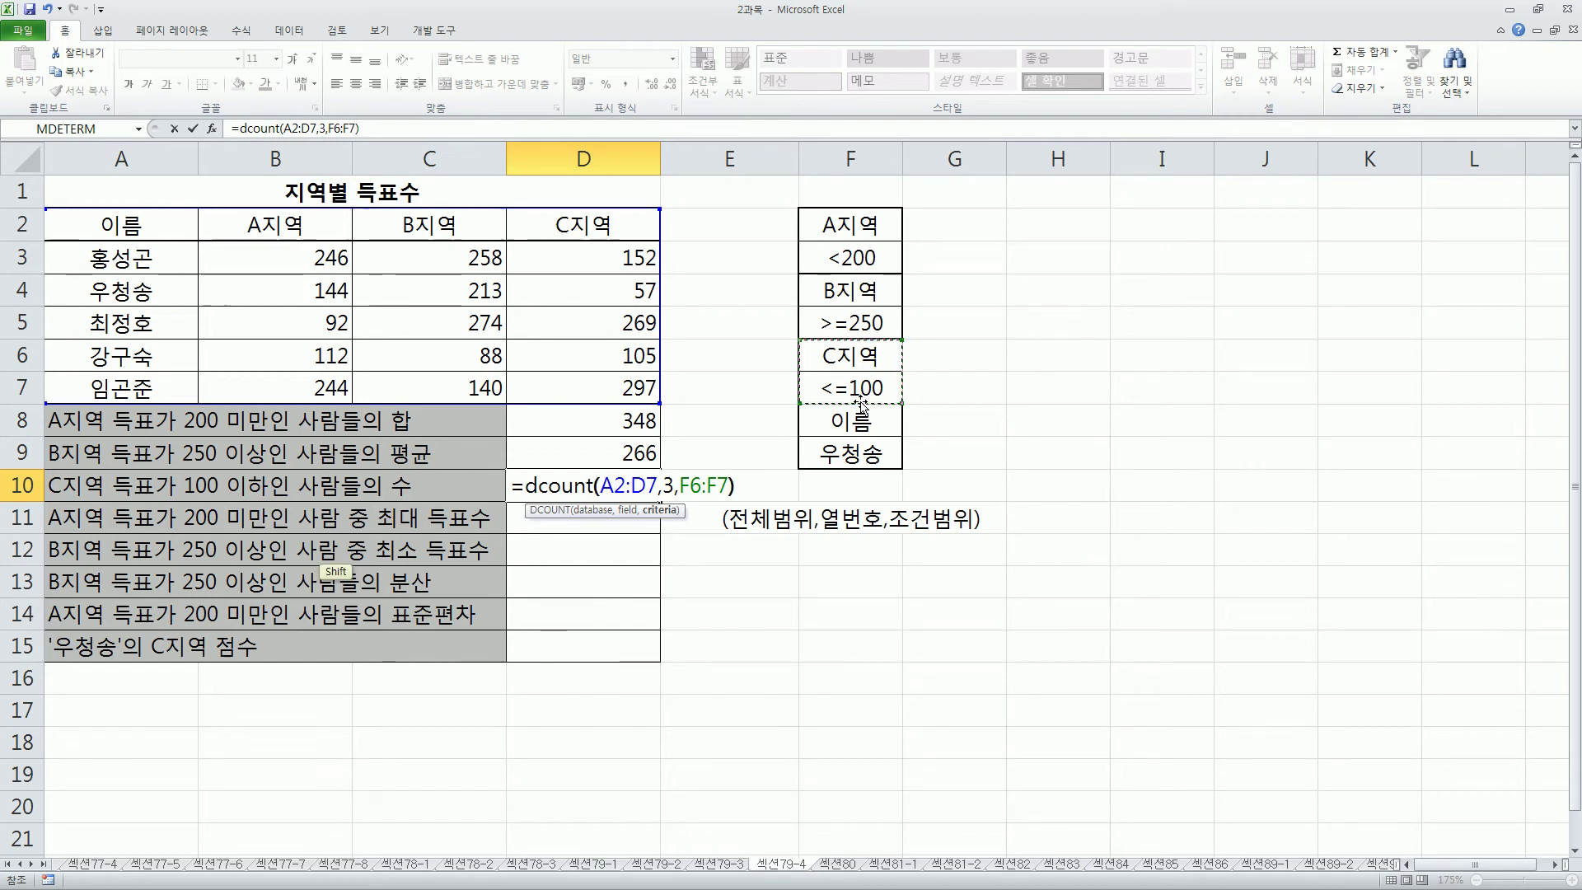
key(Return)
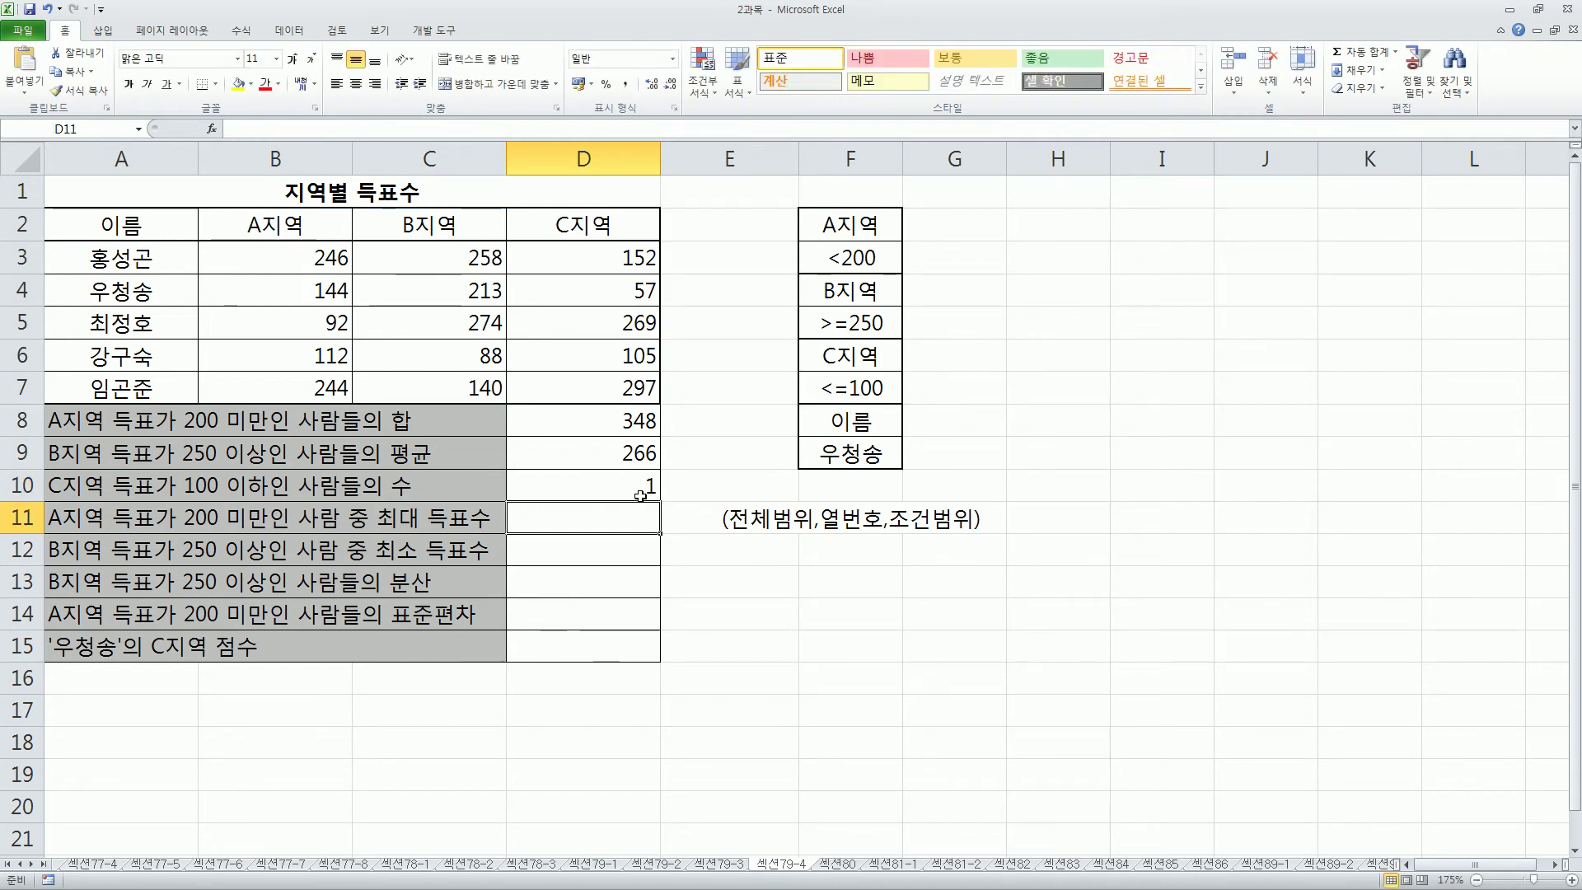
Add a second C지역 count row below row 10, ending the two row labels with 수1 and 수2.
click(28, 486)
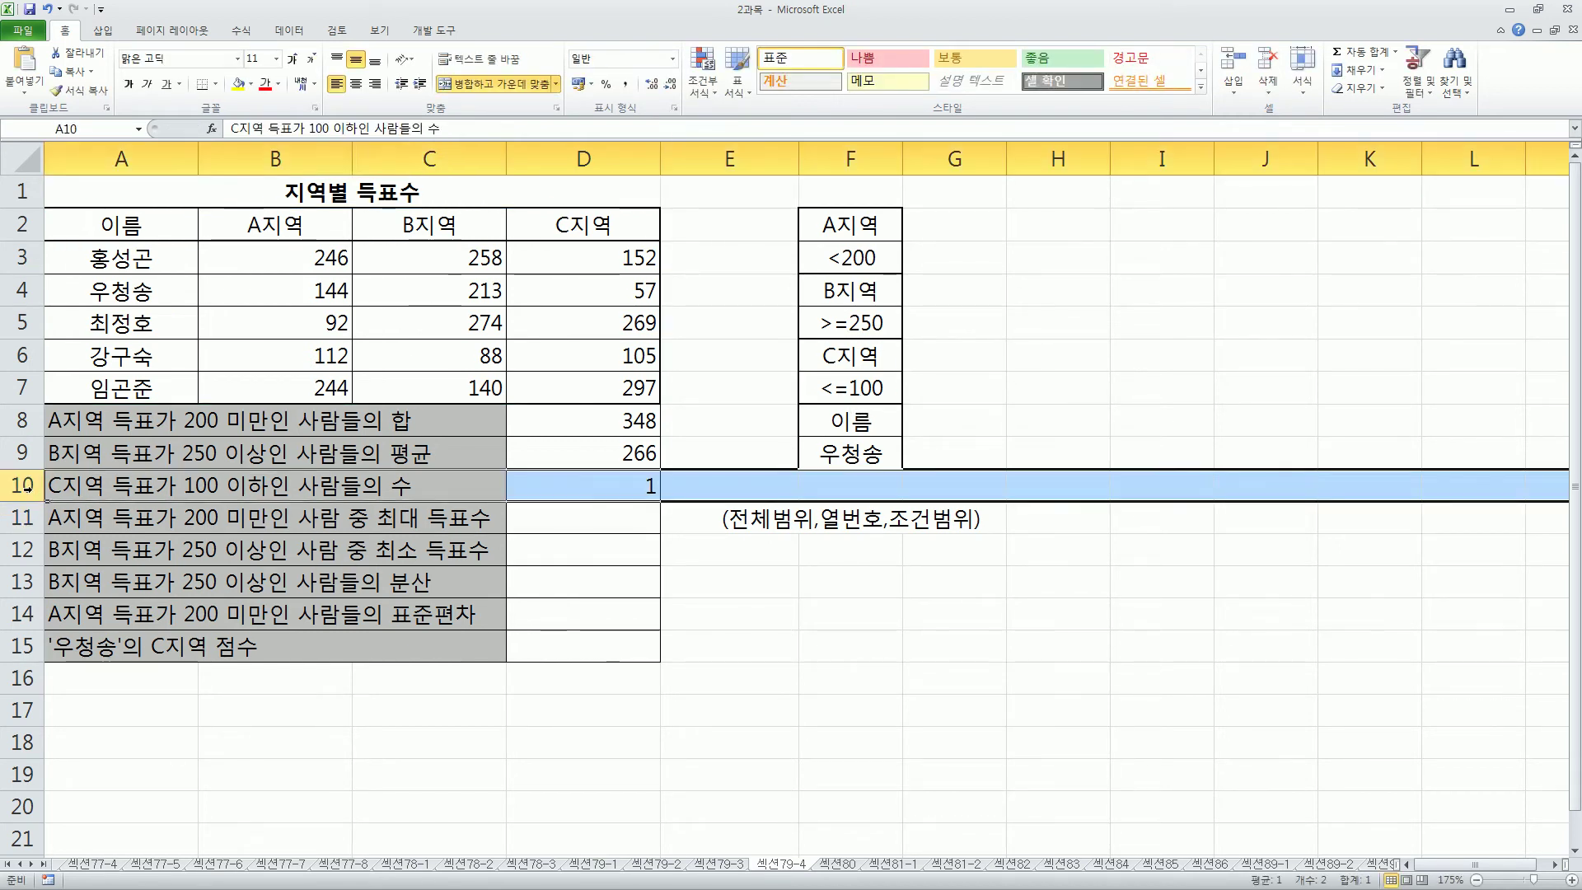
right_click(27, 486)
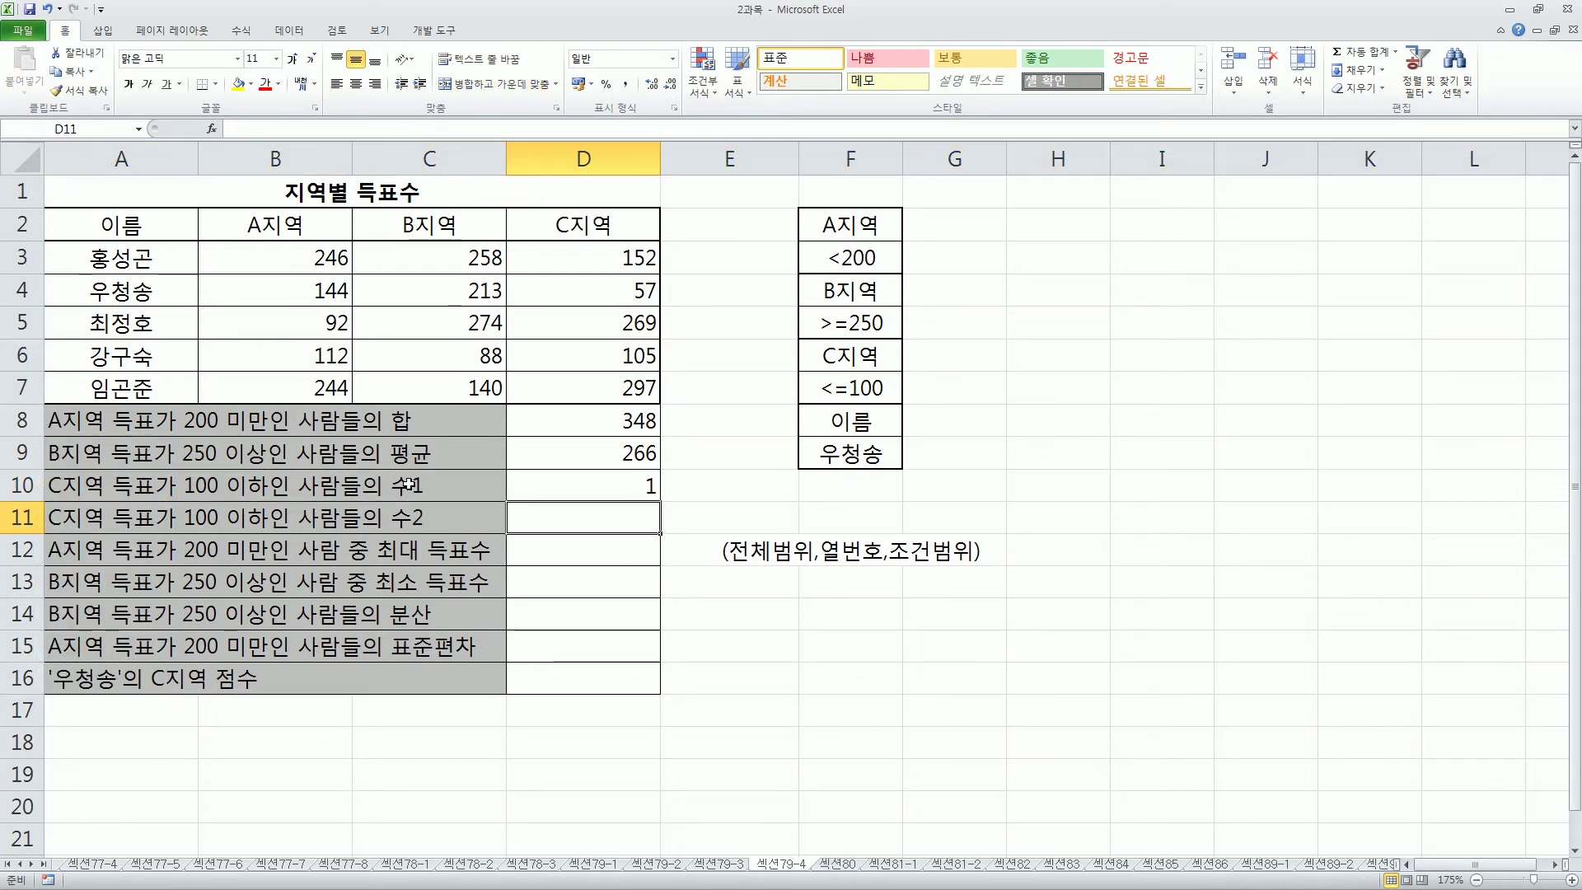
Open the formula in D10 to check its COUNT function name, leaving the formula as it is.
click(560, 490)
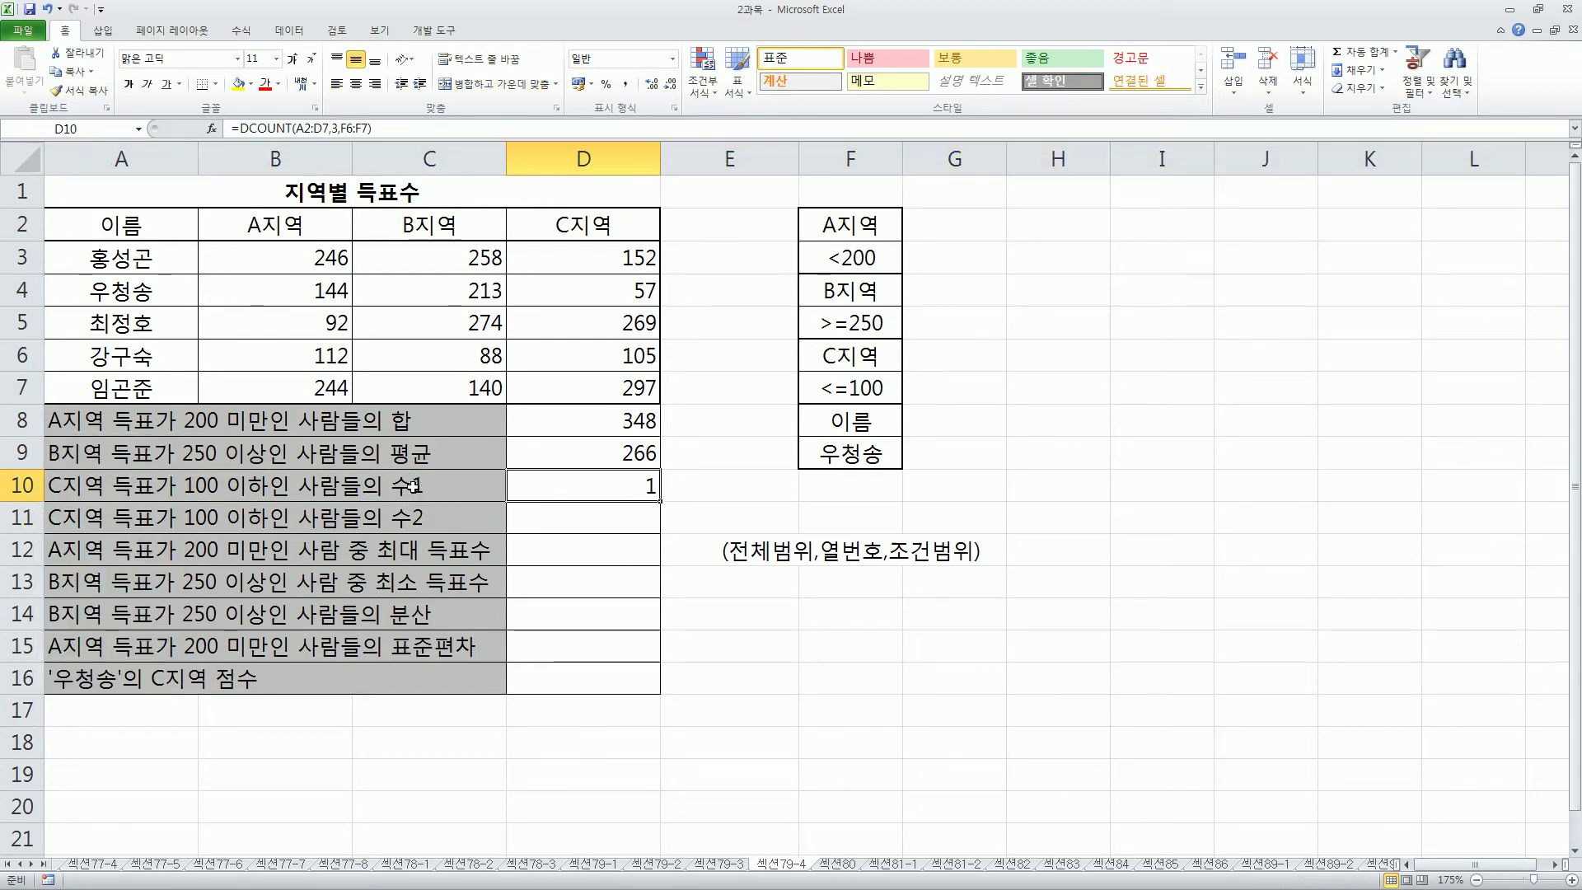
double_click(591, 485)
drag(542, 486, 617, 487)
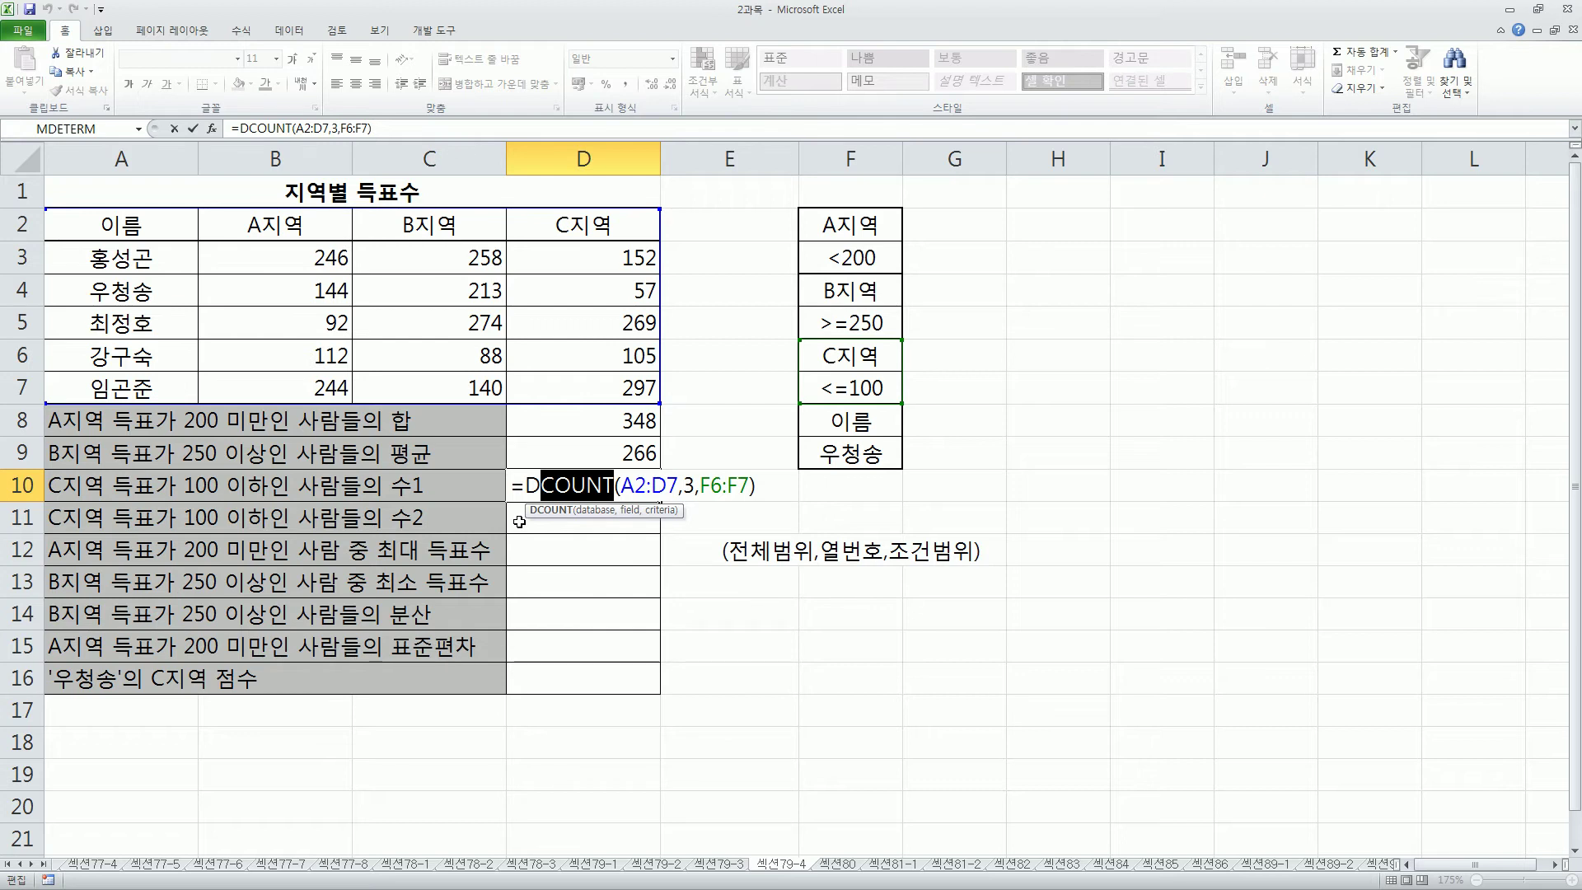
key(Return)
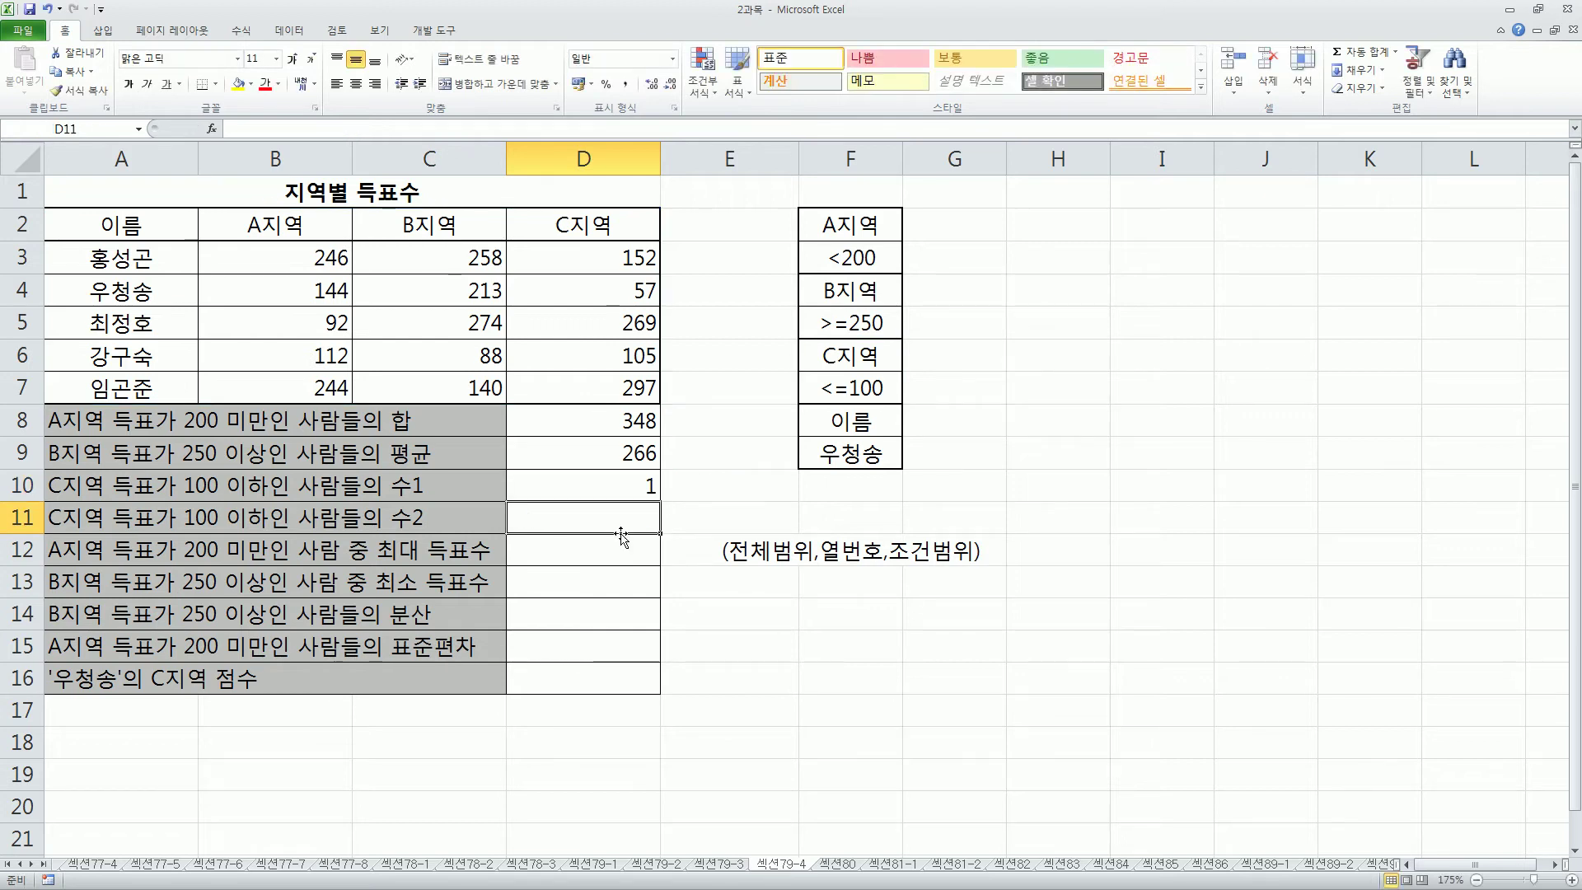
Count the C지역 matches in D11 with DCOUNTA, using database A2:D7, column number 1 and criteria F6:F7.
text(=d)
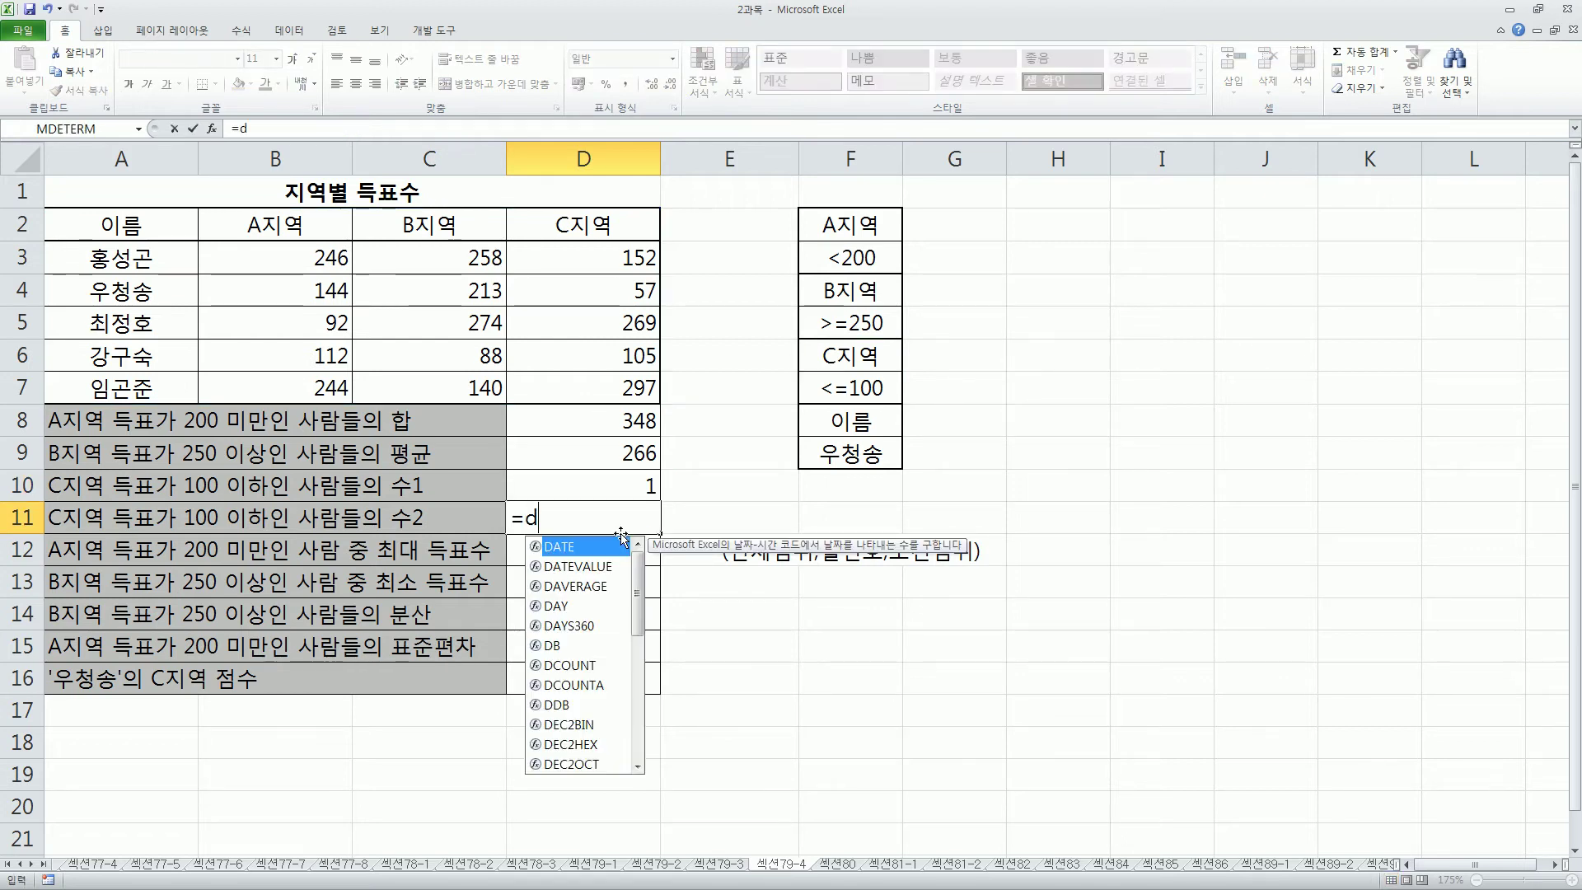
text(counta()
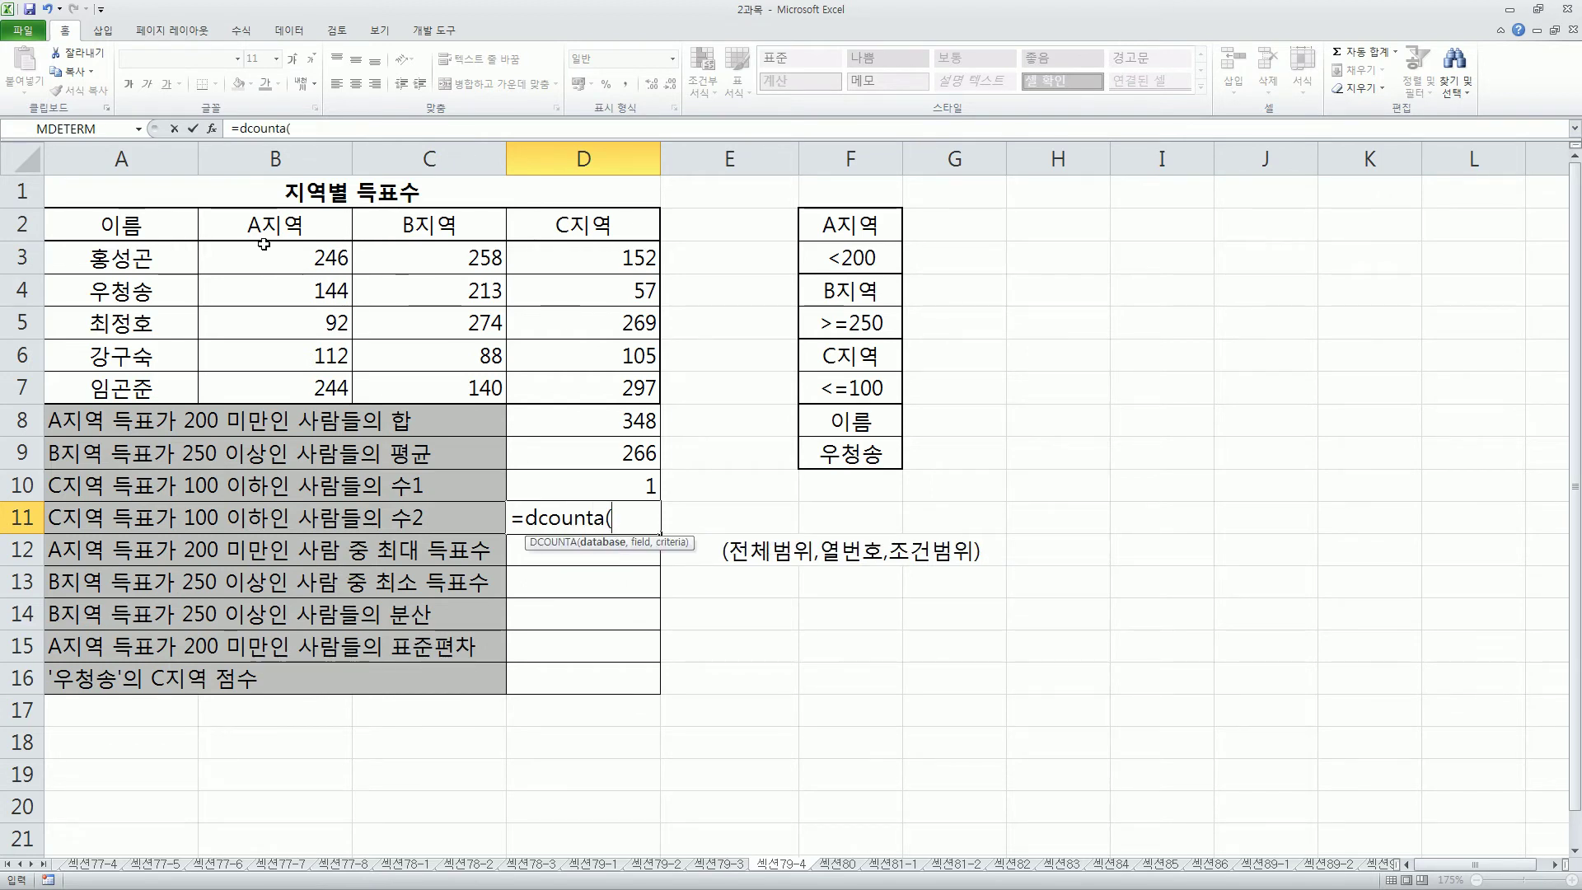
drag(165, 226, 618, 384)
text(,)
text(1)
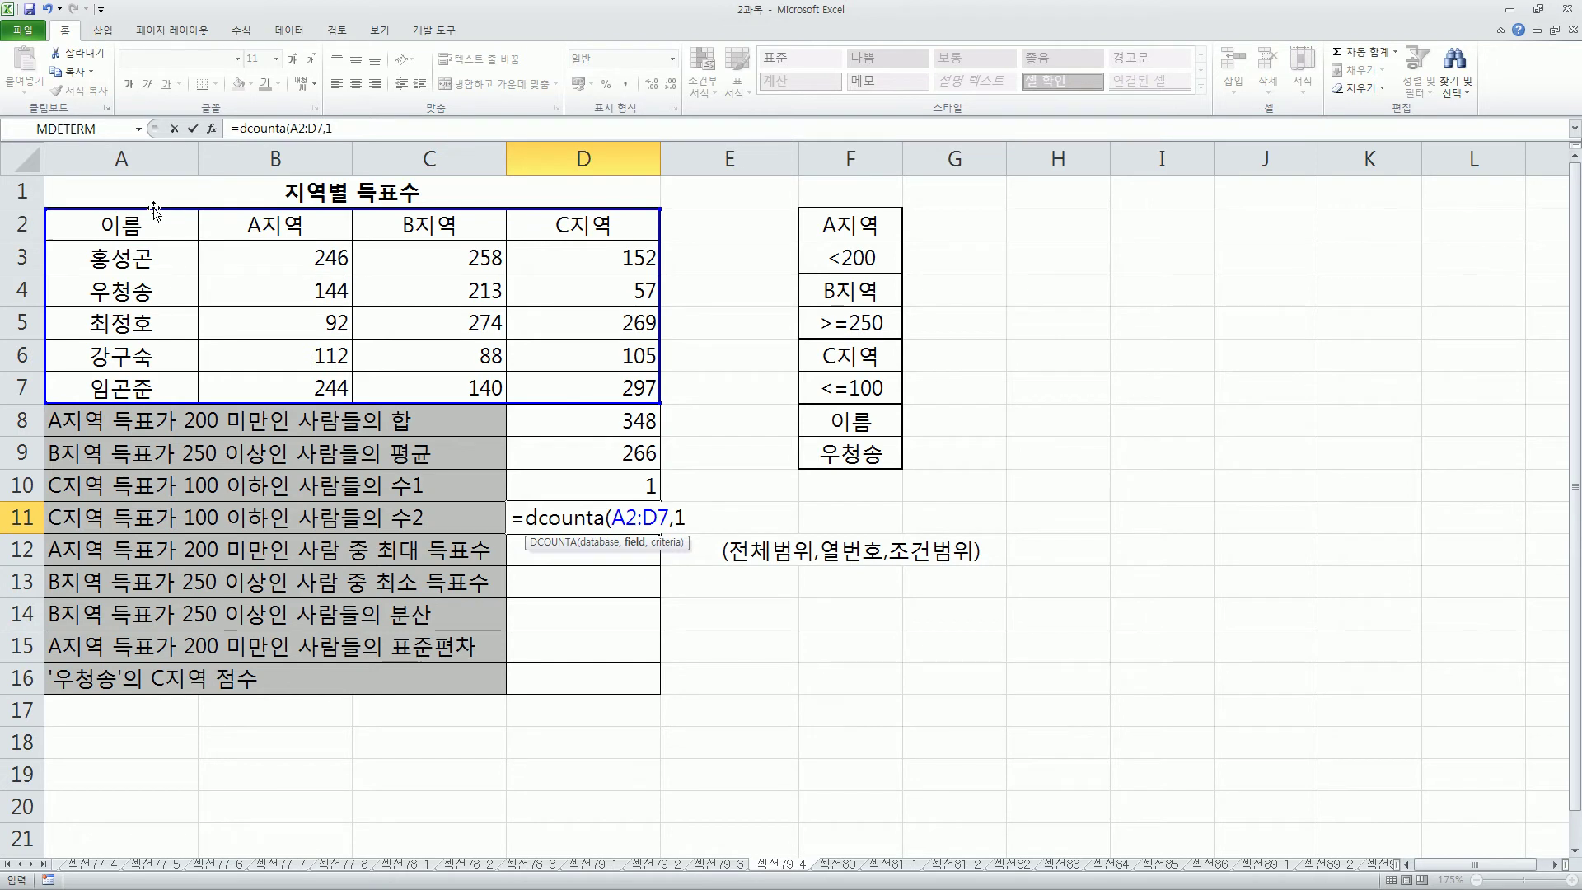
text(,)
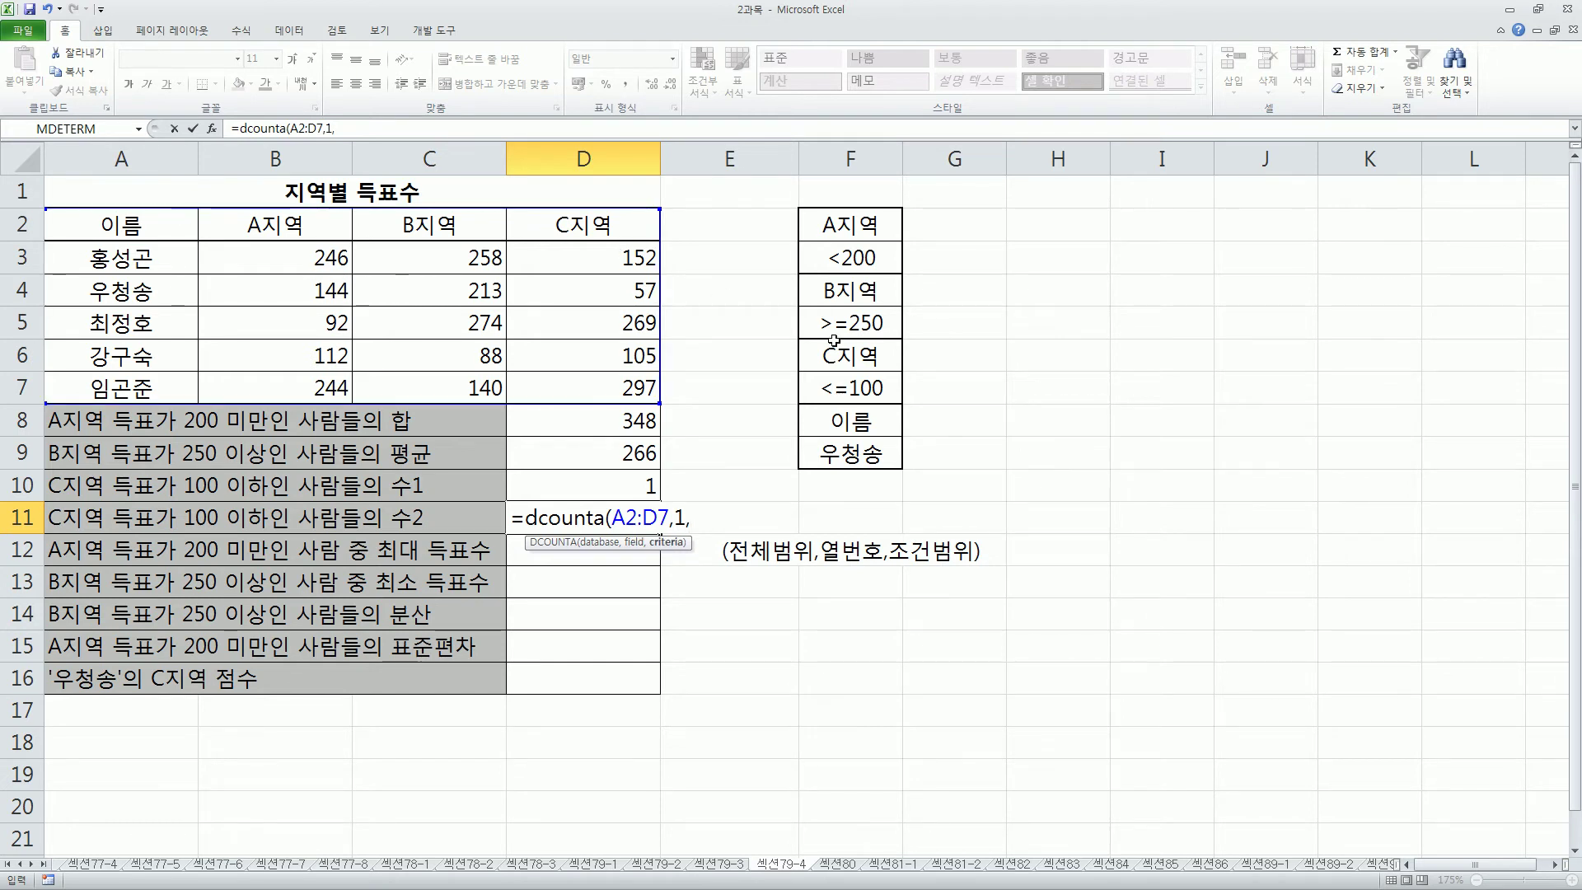
drag(842, 354, 848, 394)
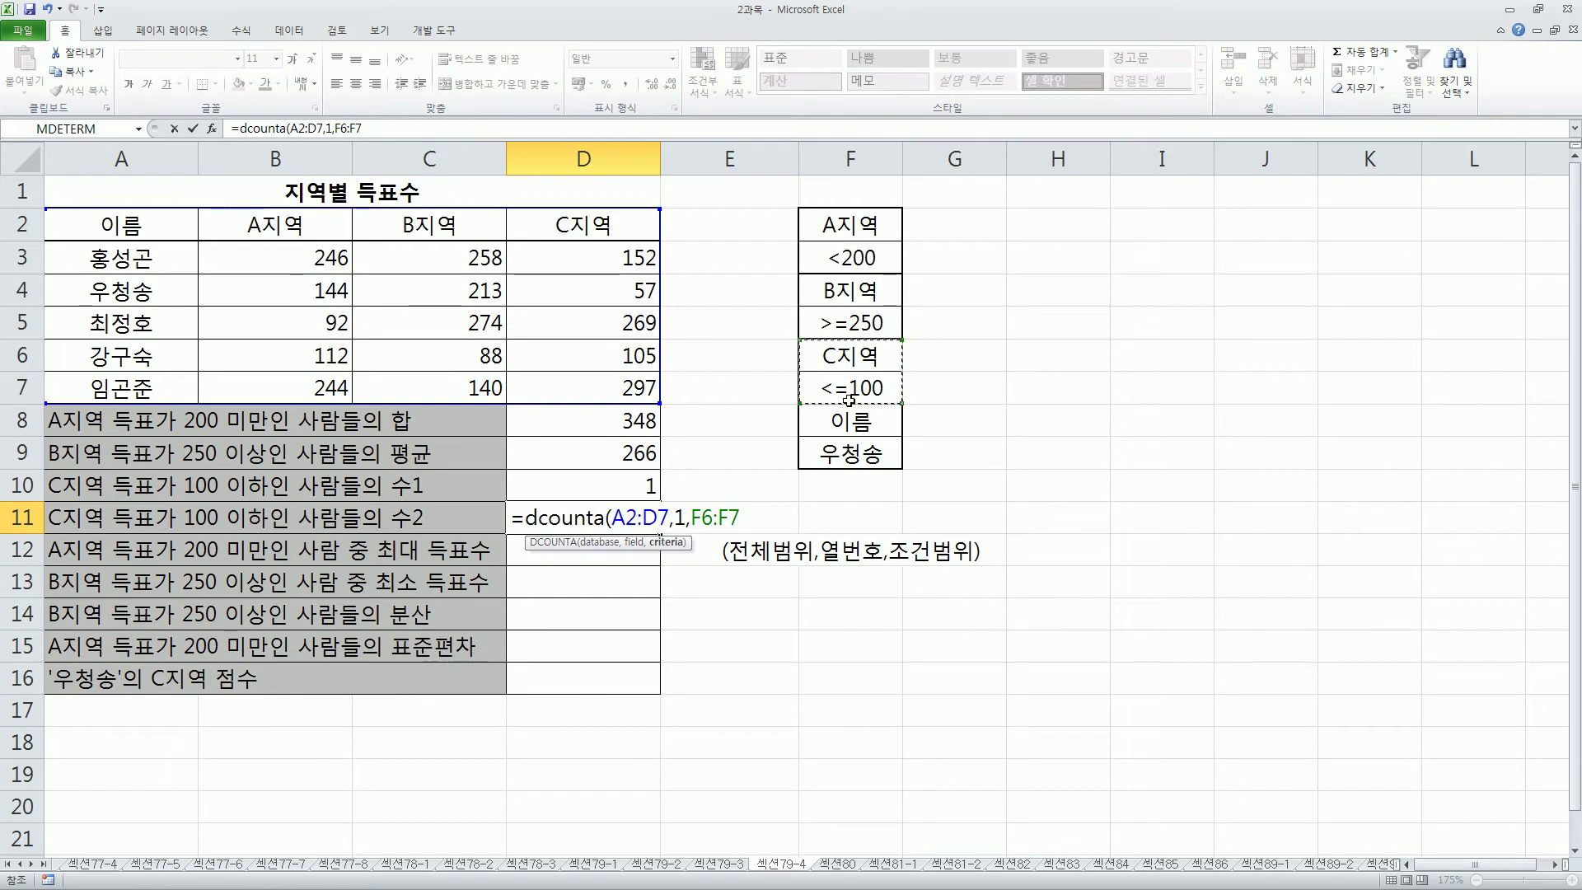
text())
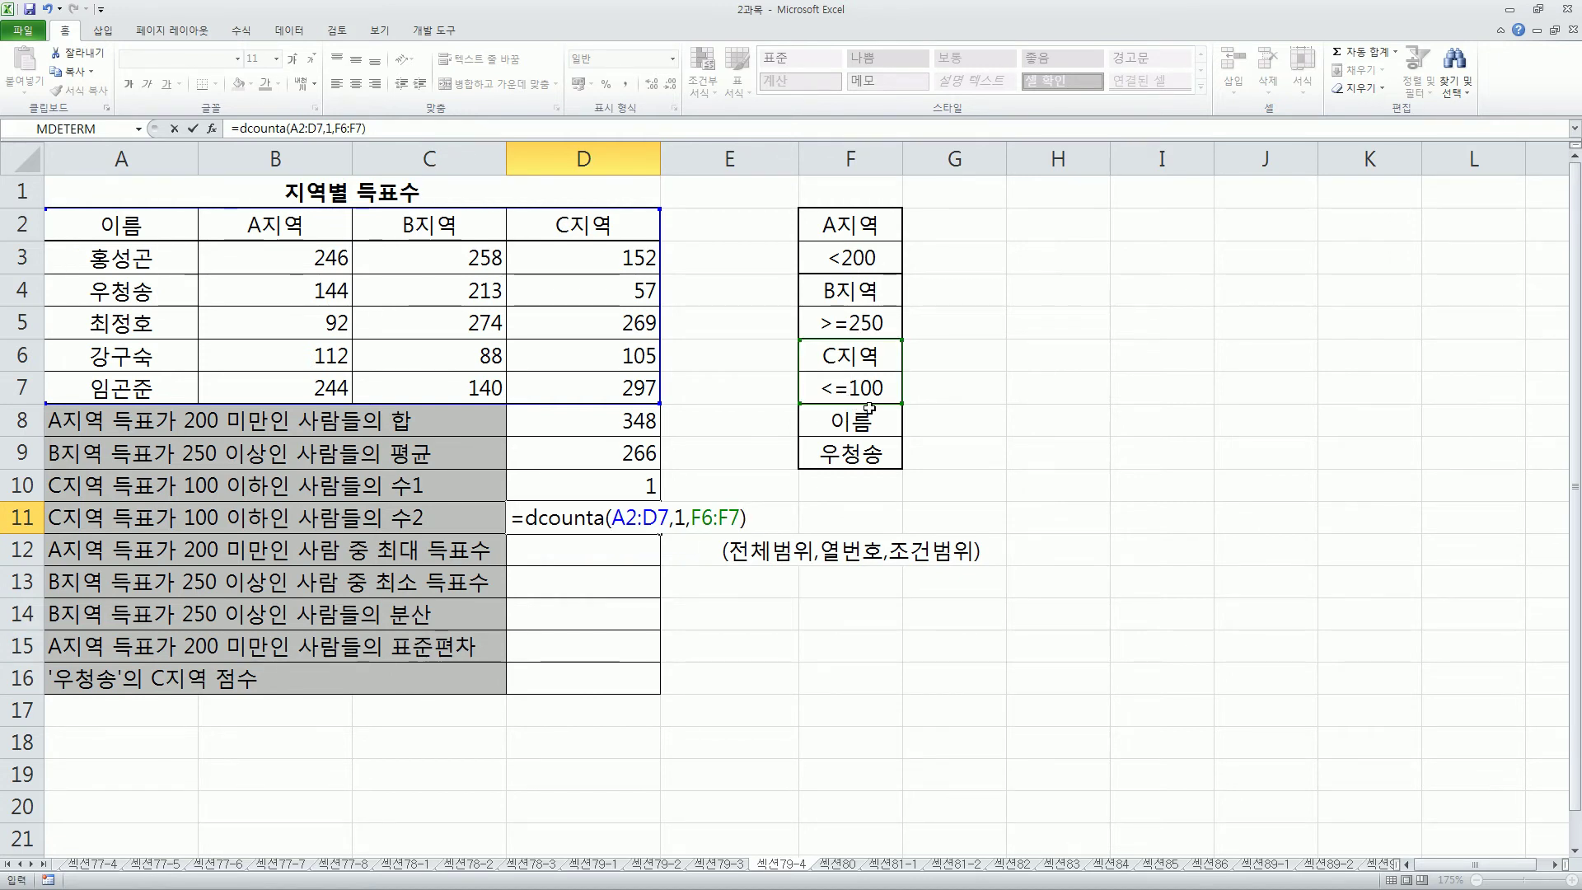
key(Return)
Examine the DCOUNTA formula in D11, comparing its column number with the columns of the vote table.
click(612, 518)
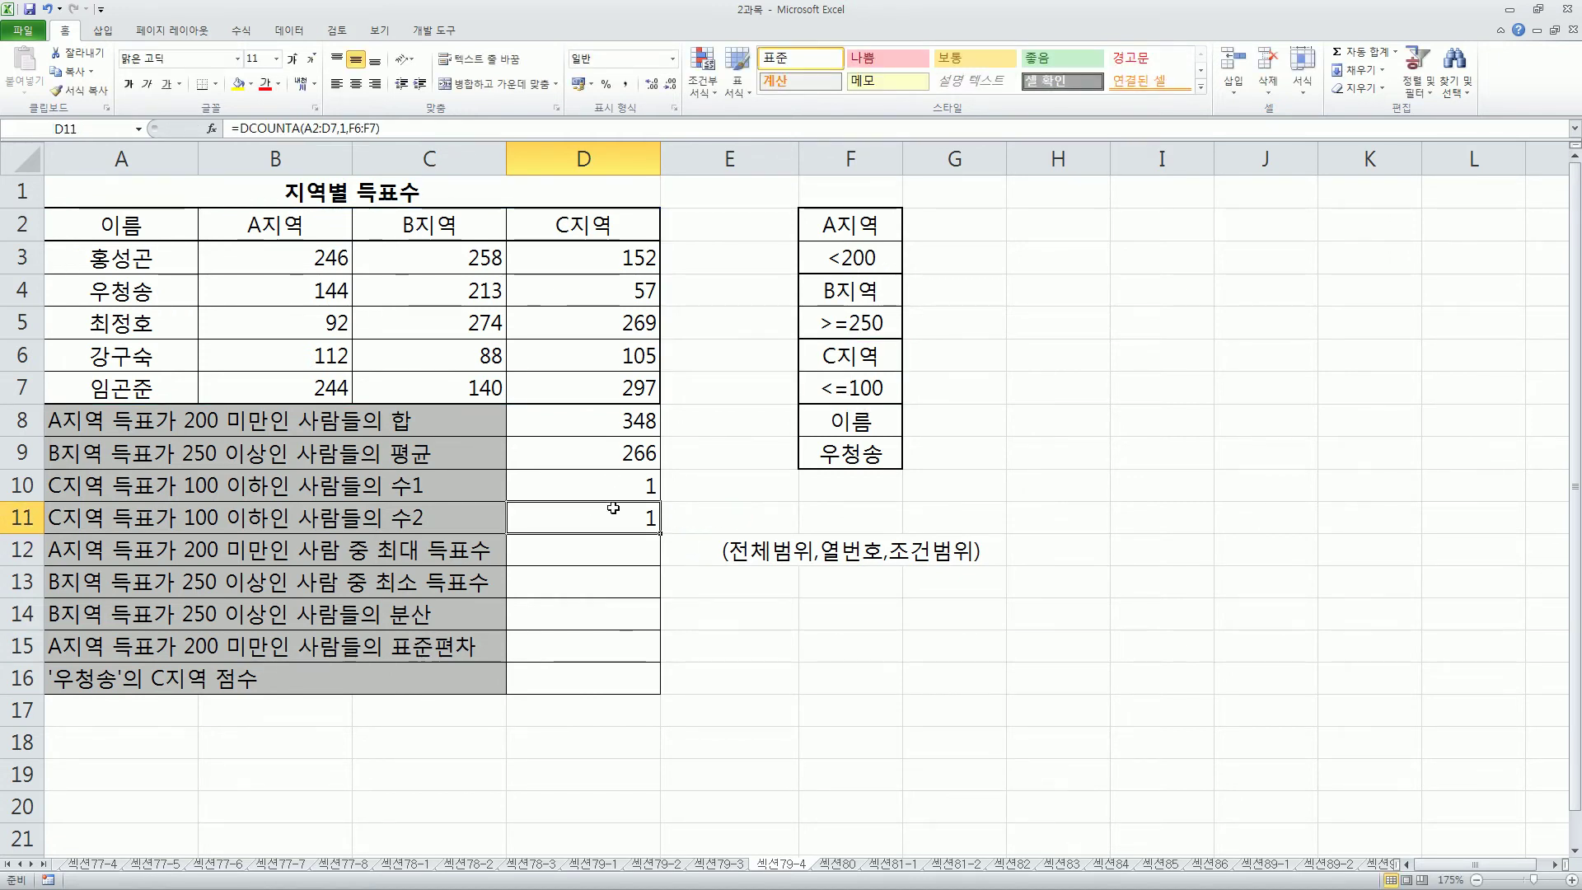
double_click(596, 512)
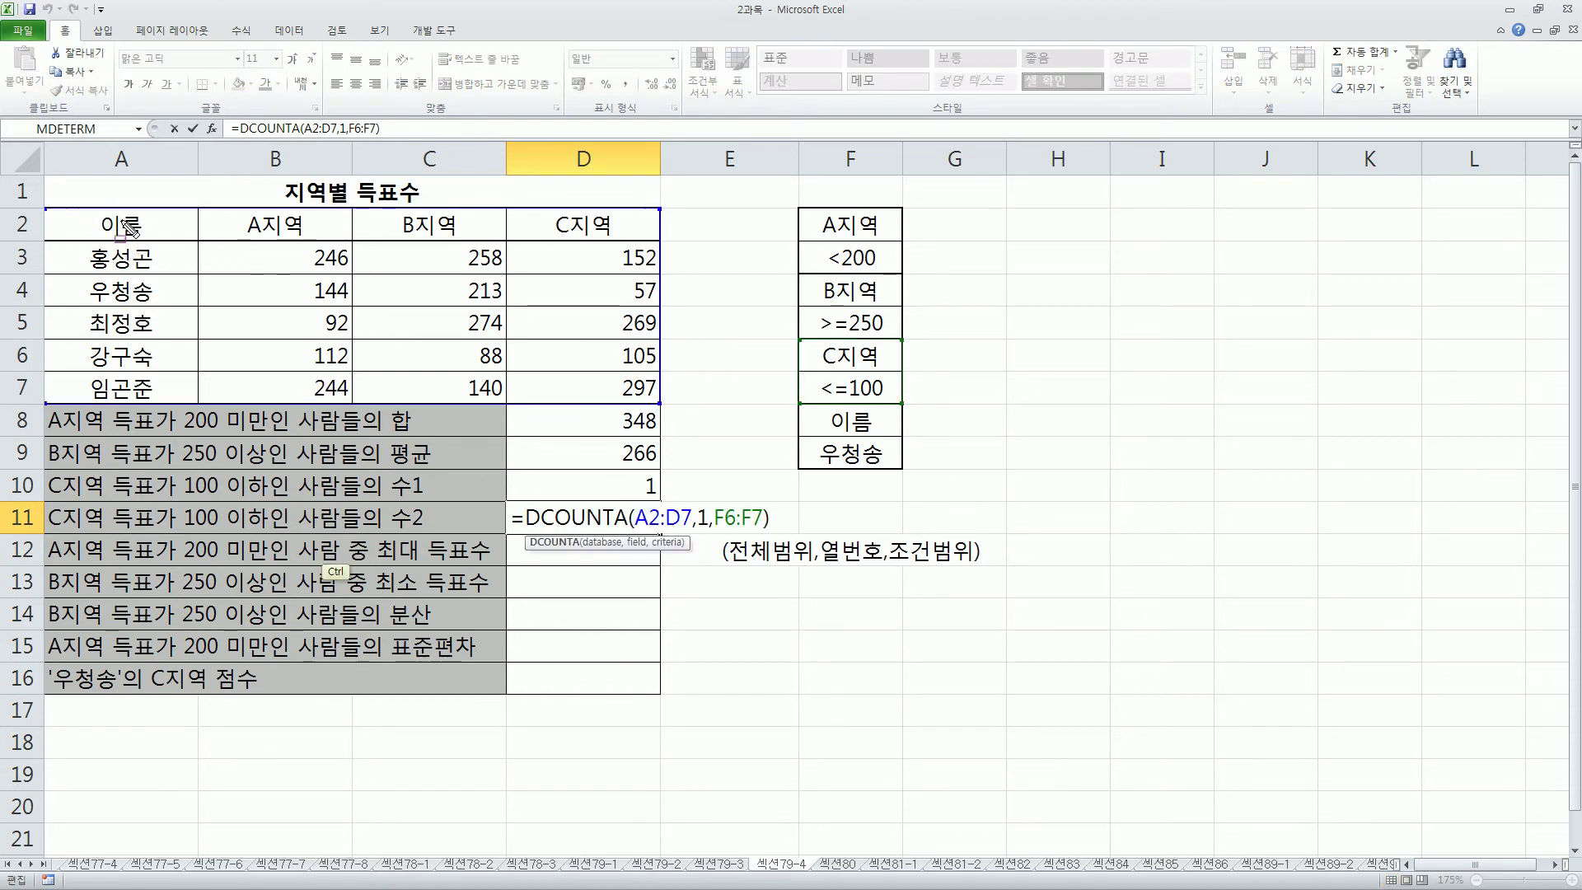
drag(108, 205, 154, 396)
drag(251, 212, 339, 369)
drag(406, 229, 495, 369)
drag(558, 239, 631, 384)
drag(693, 497, 711, 547)
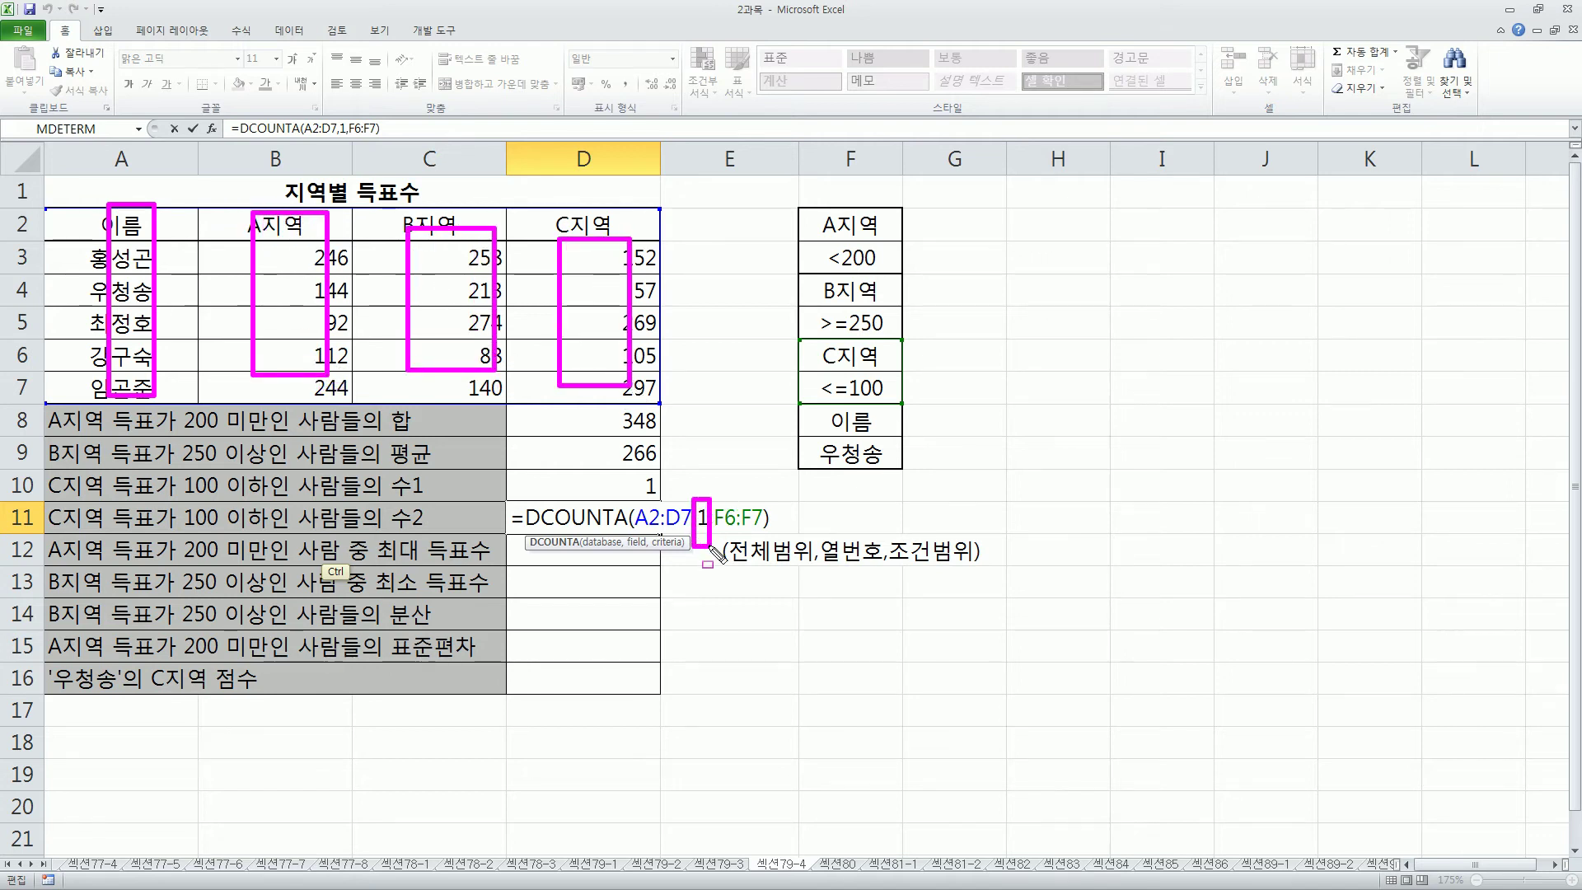
drag(544, 526, 626, 532)
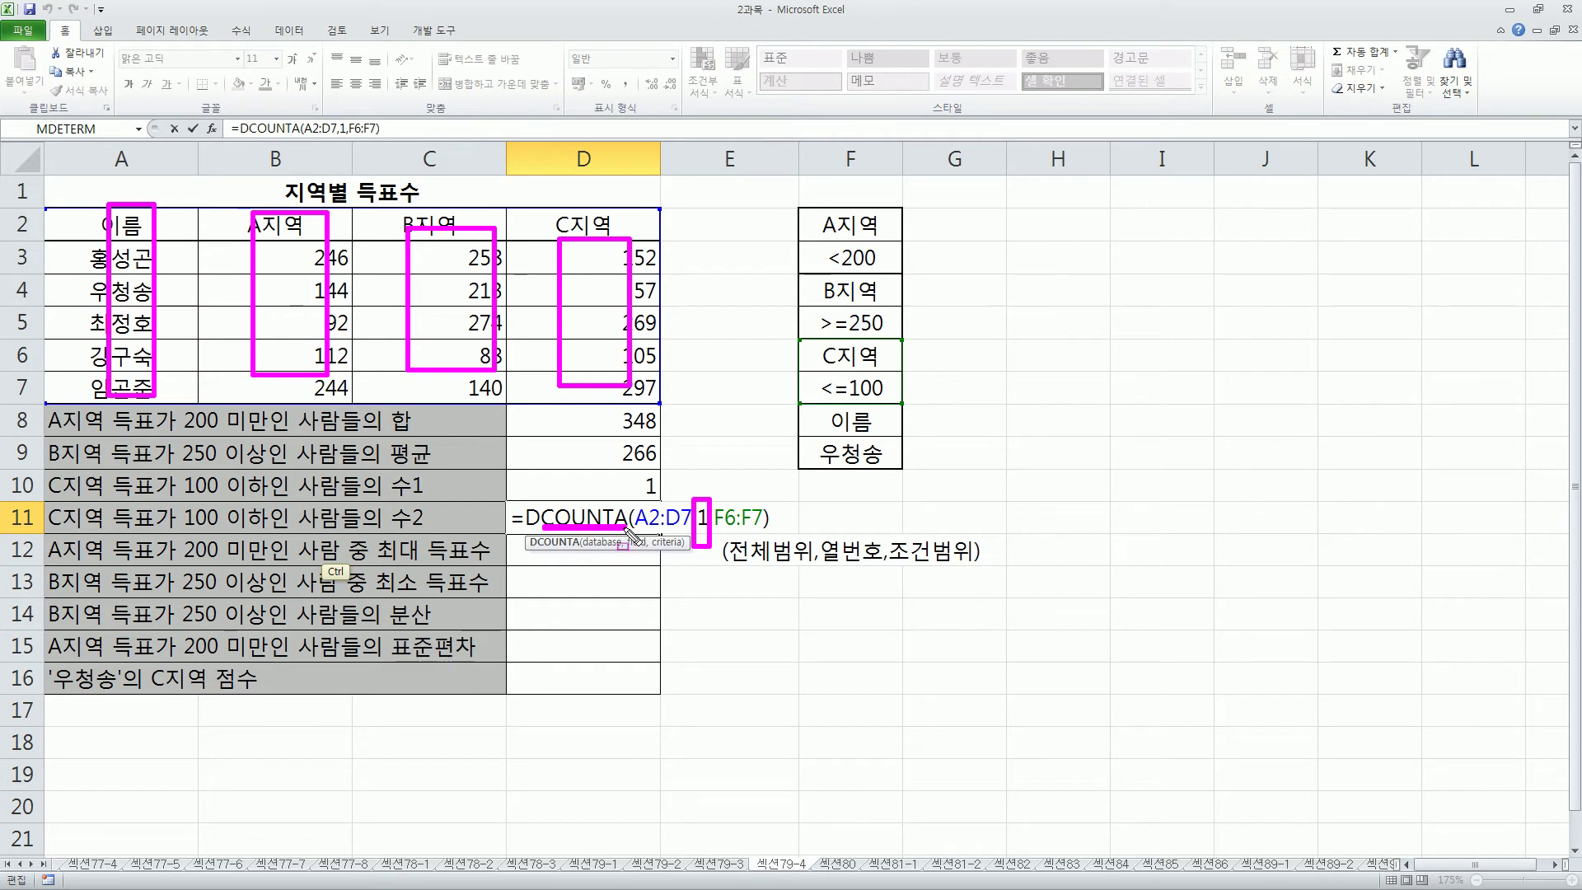
key(Escape)
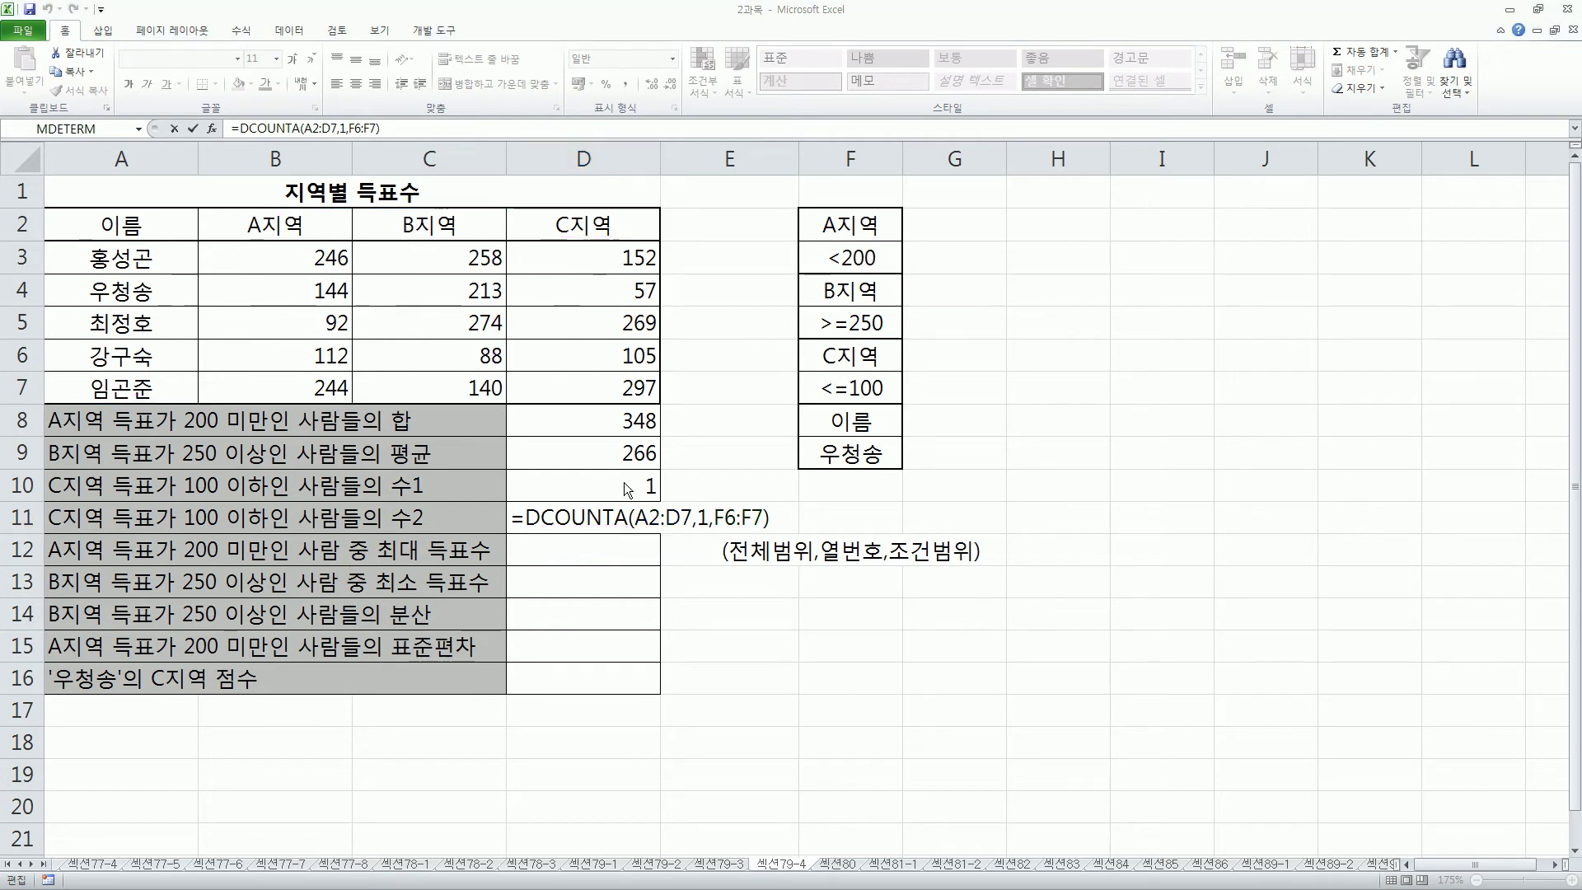
key(Escape)
Examine the DCOUNT formula in D10, comparing its column number with the numeric region columns of the vote table.
click(628, 489)
double_click(607, 486)
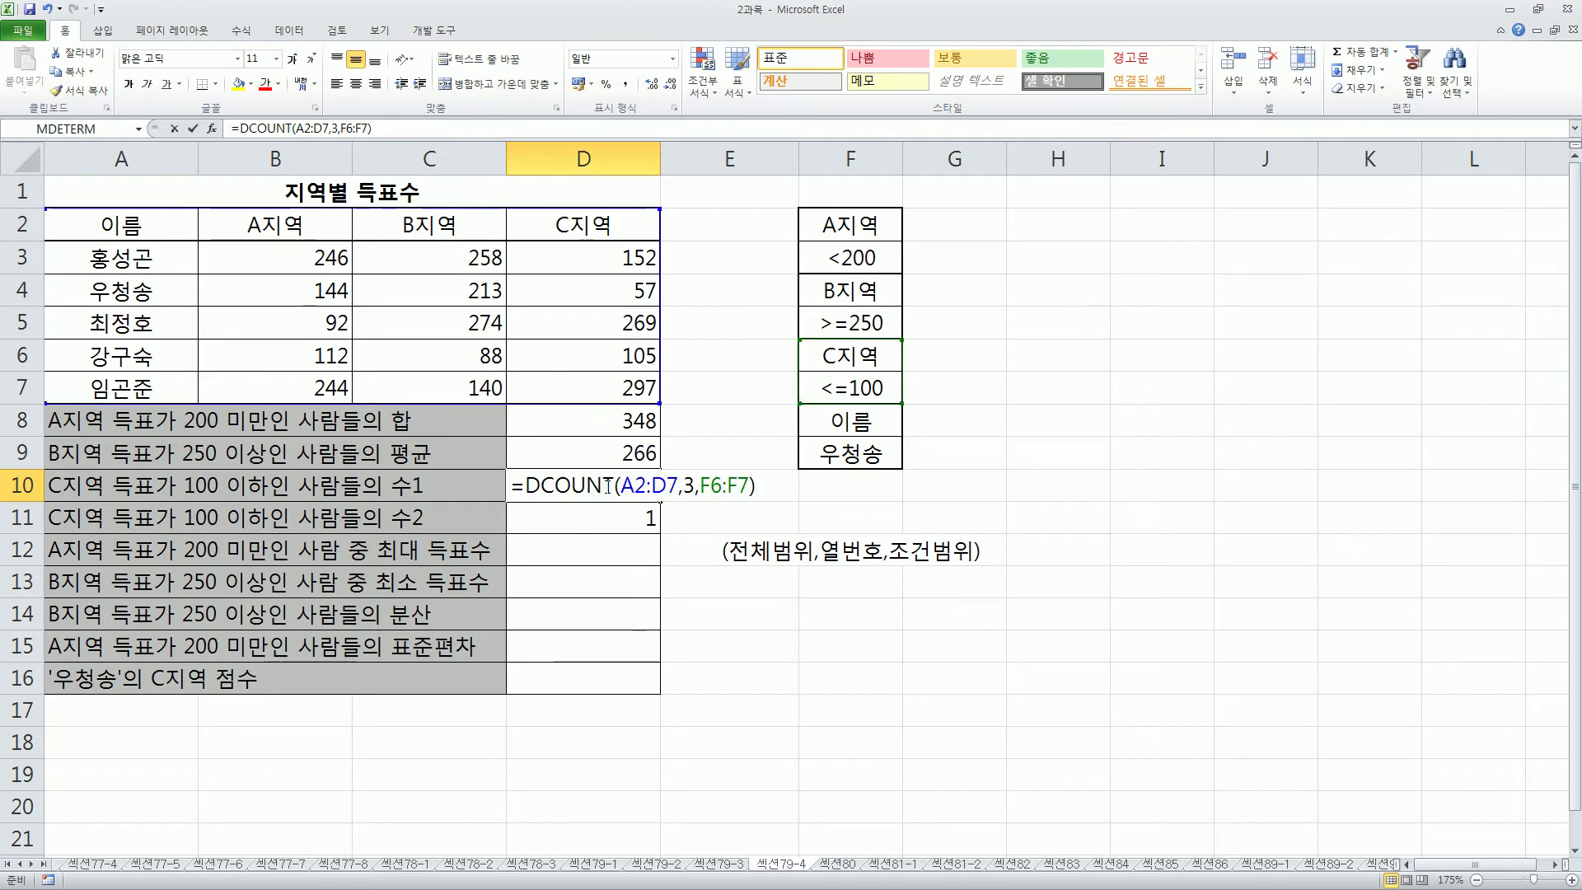
key(ctrl)
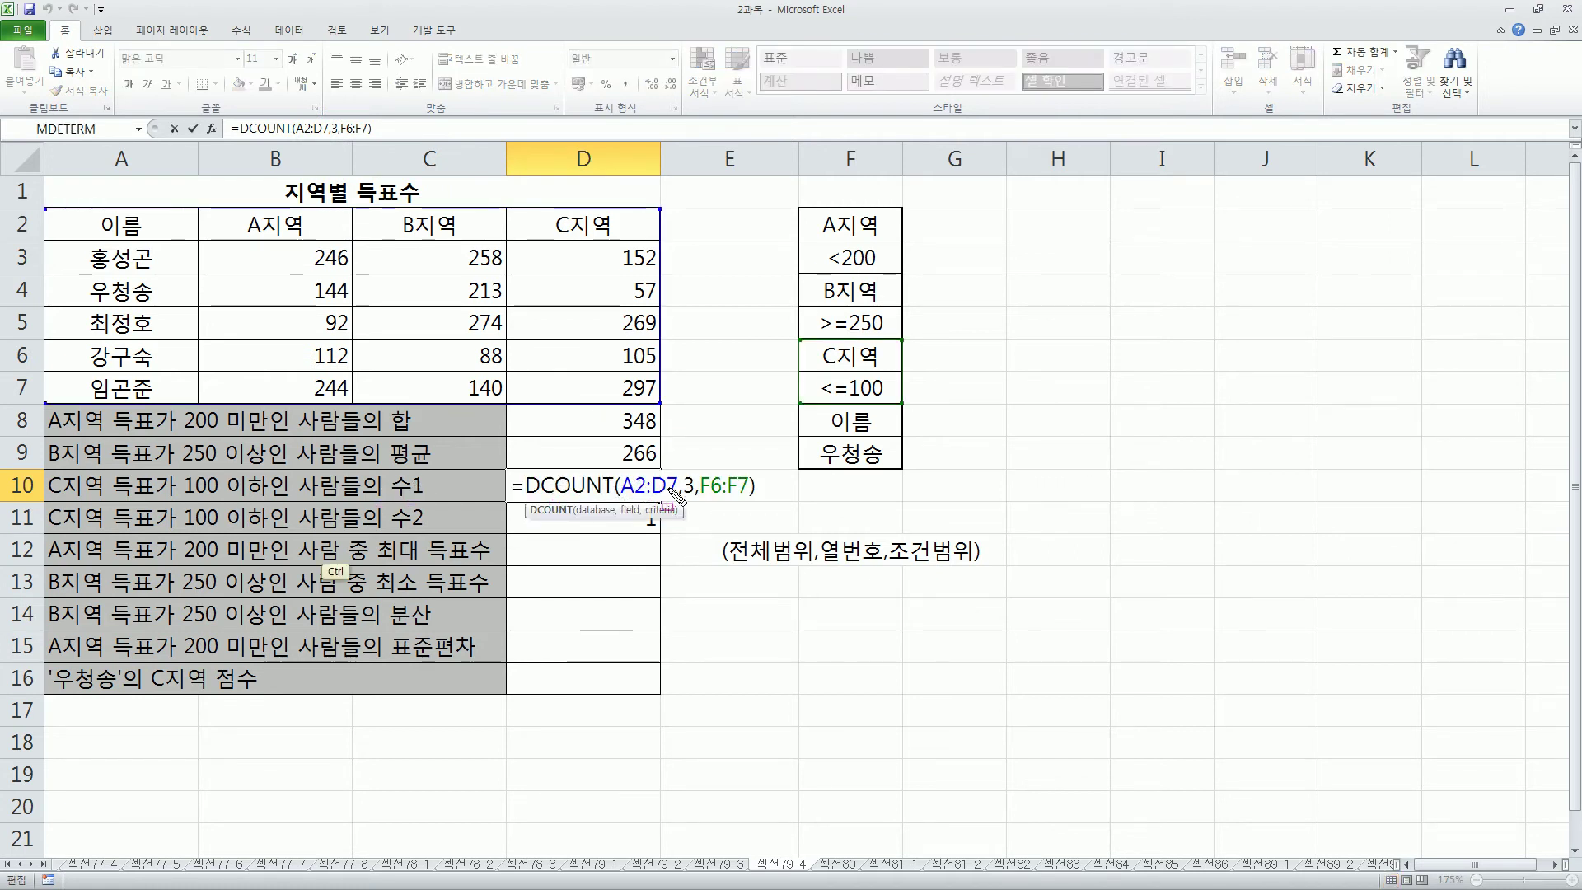
drag(676, 468, 705, 500)
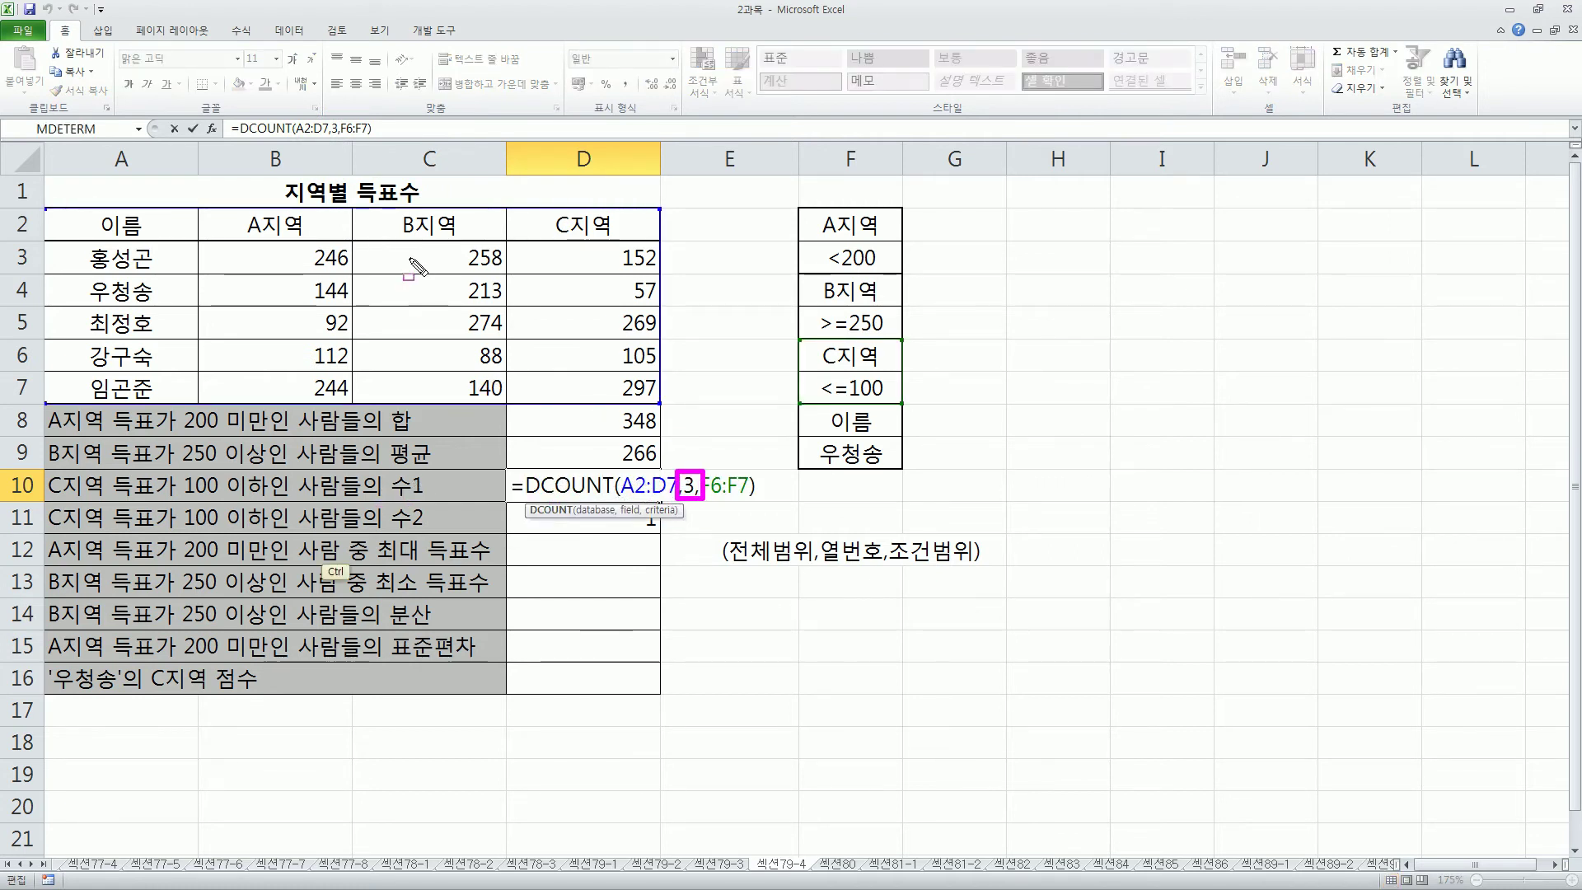
mouse_move(43, 205)
mouse_down()
mouse_move(477, 320)
mouse_move(661, 407)
mouse_up()
drag(273, 163, 319, 396)
mouse_move(419, 185)
mouse_down()
mouse_move(449, 305)
mouse_move(492, 380)
mouse_up()
drag(573, 192, 635, 404)
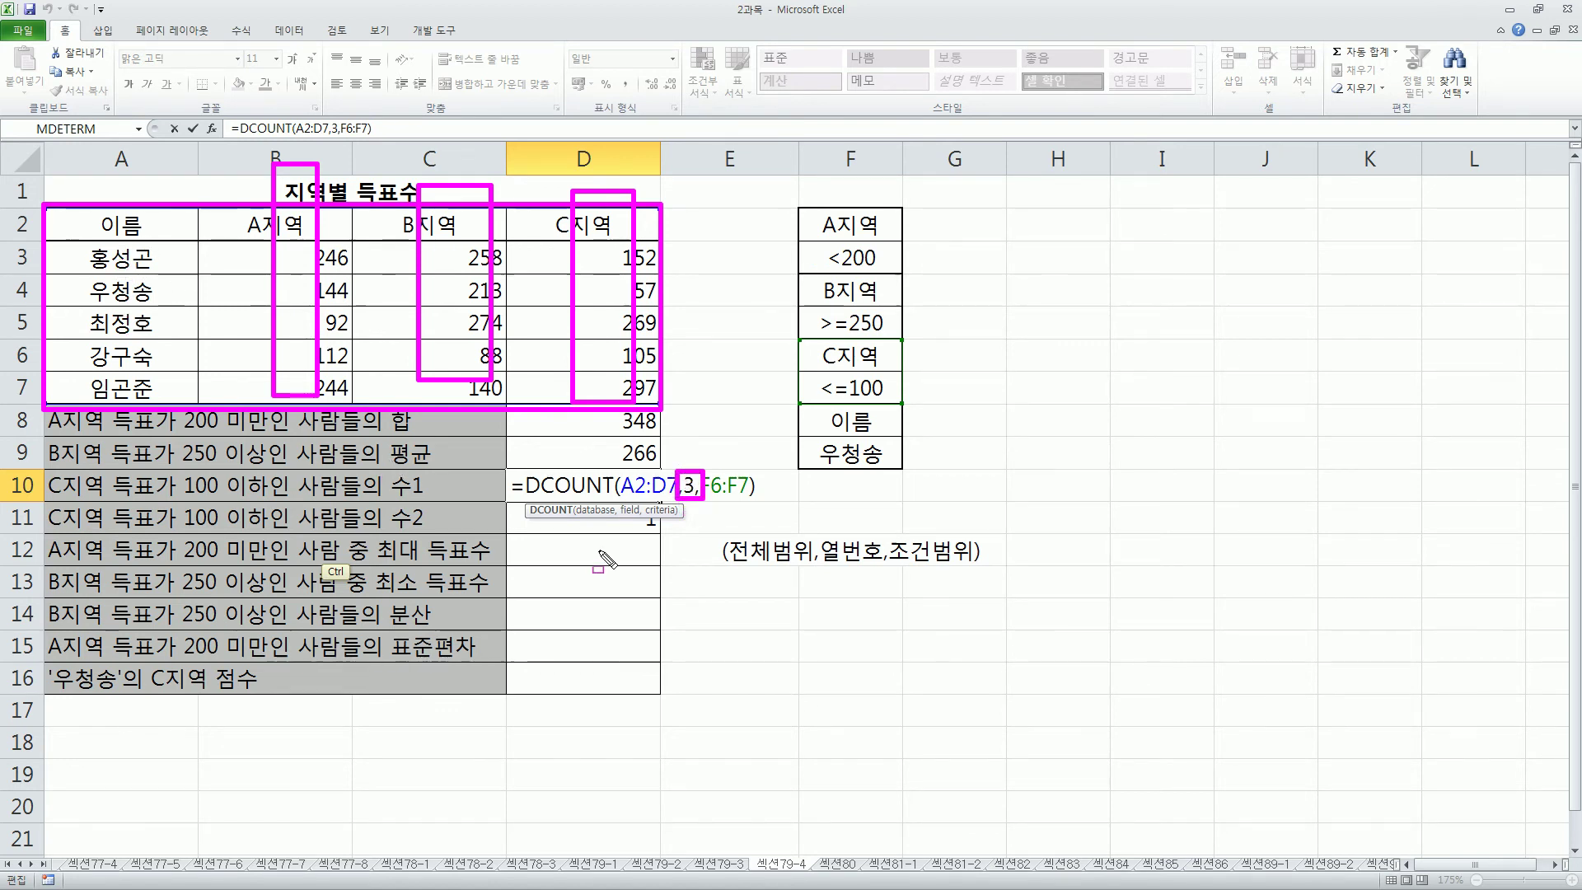
drag(547, 497, 612, 497)
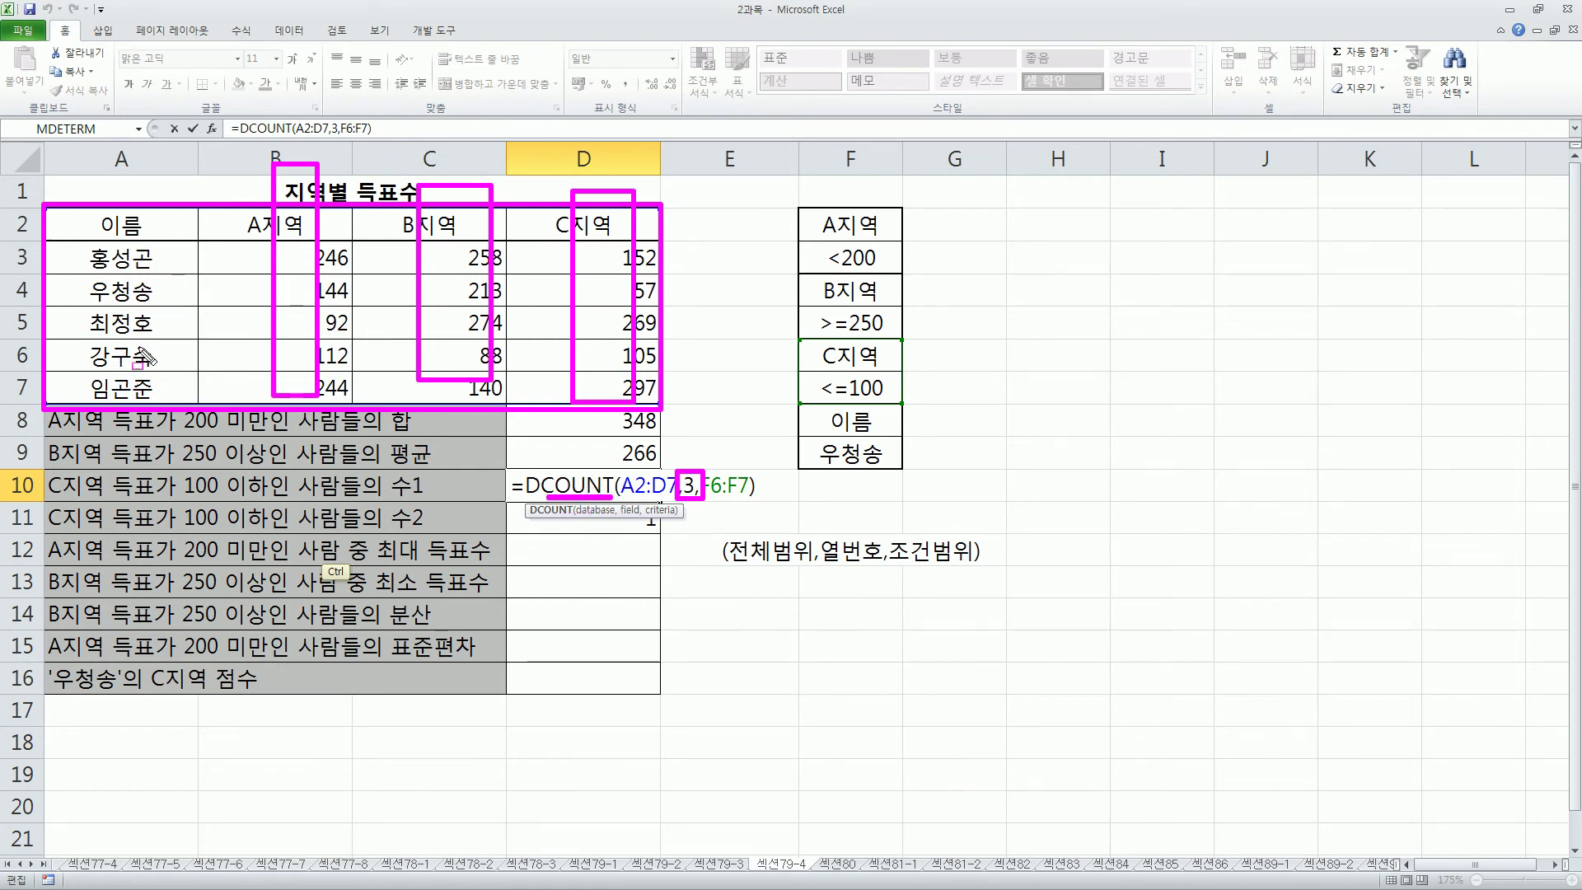
key(Escape)
Find the highest A지역 vote count under 200 in D12 with DMAX, using database A2:D7, column number 2 and criteria F2:F3.
click(559, 553)
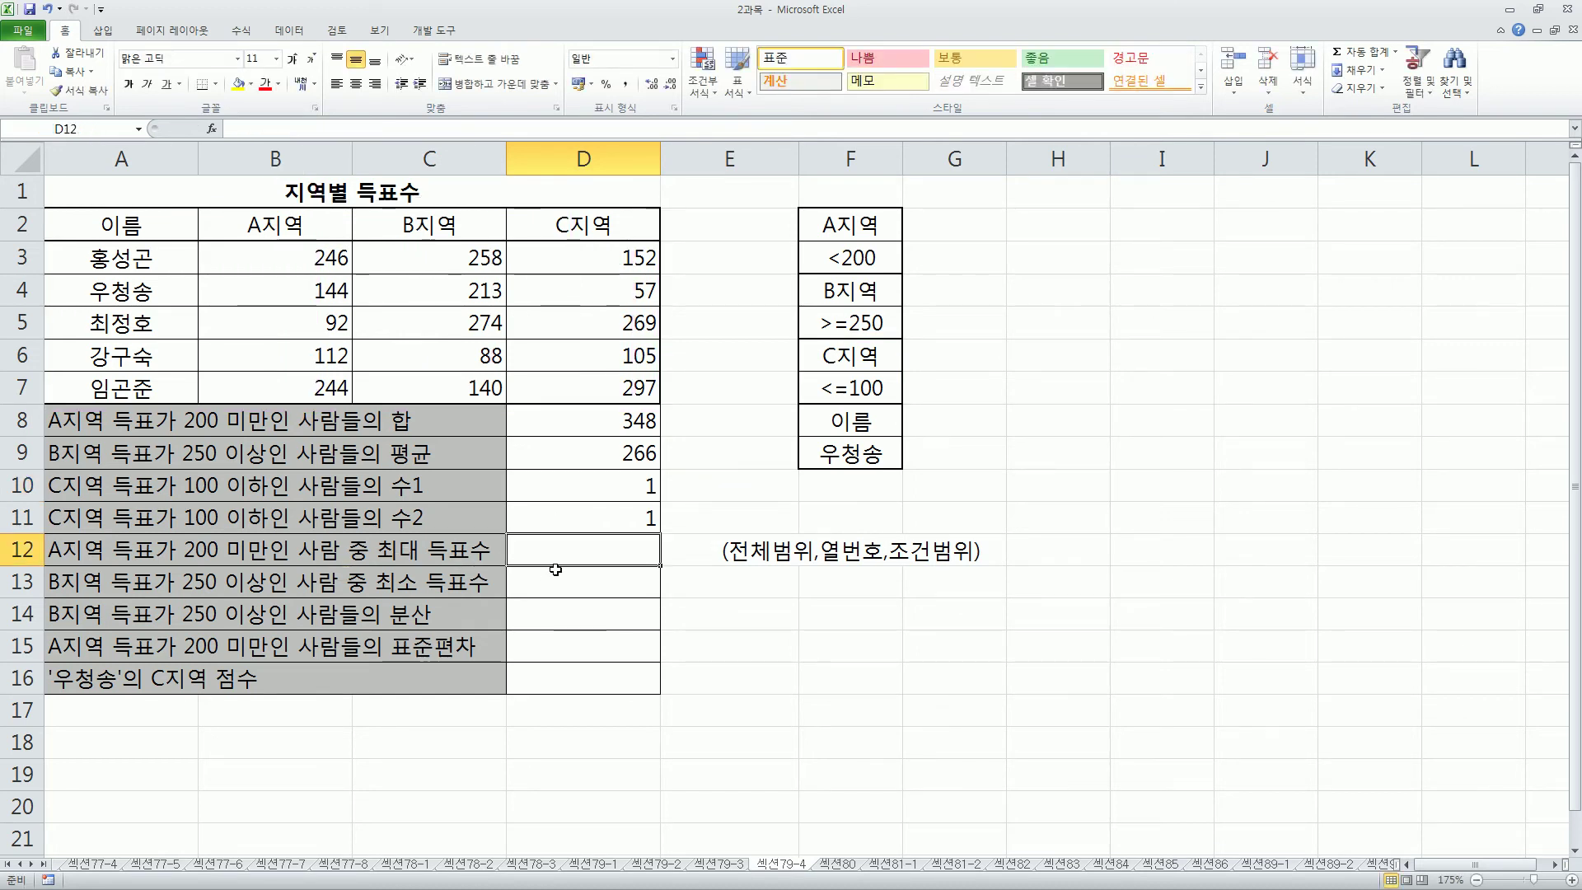
text(=dmax()
drag(121, 224, 577, 381)
text(,)
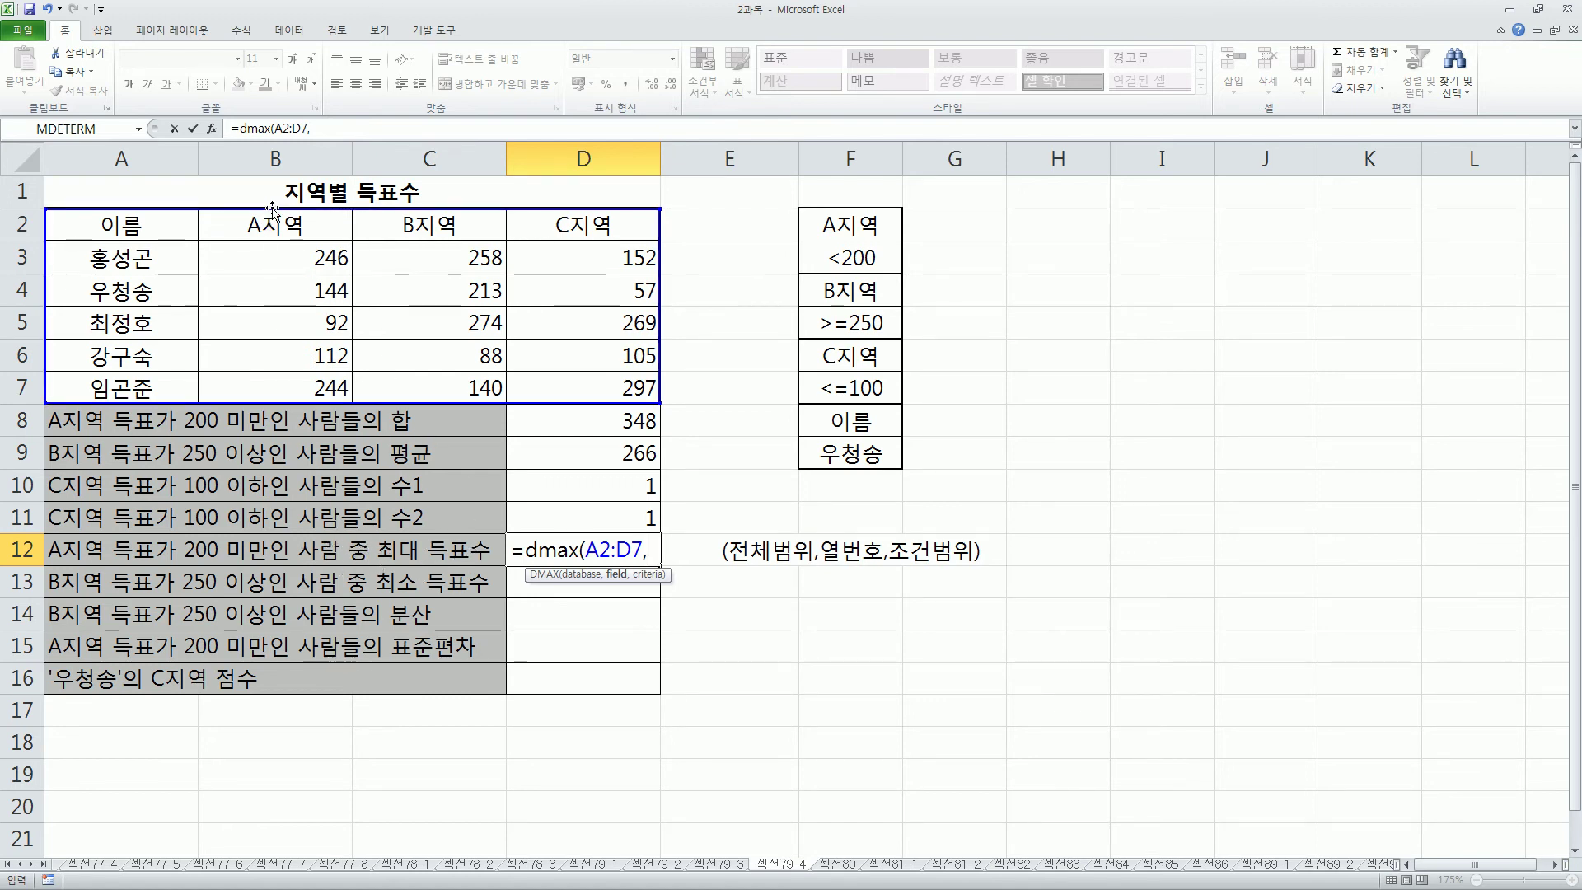
text(2,)
drag(840, 226, 851, 262)
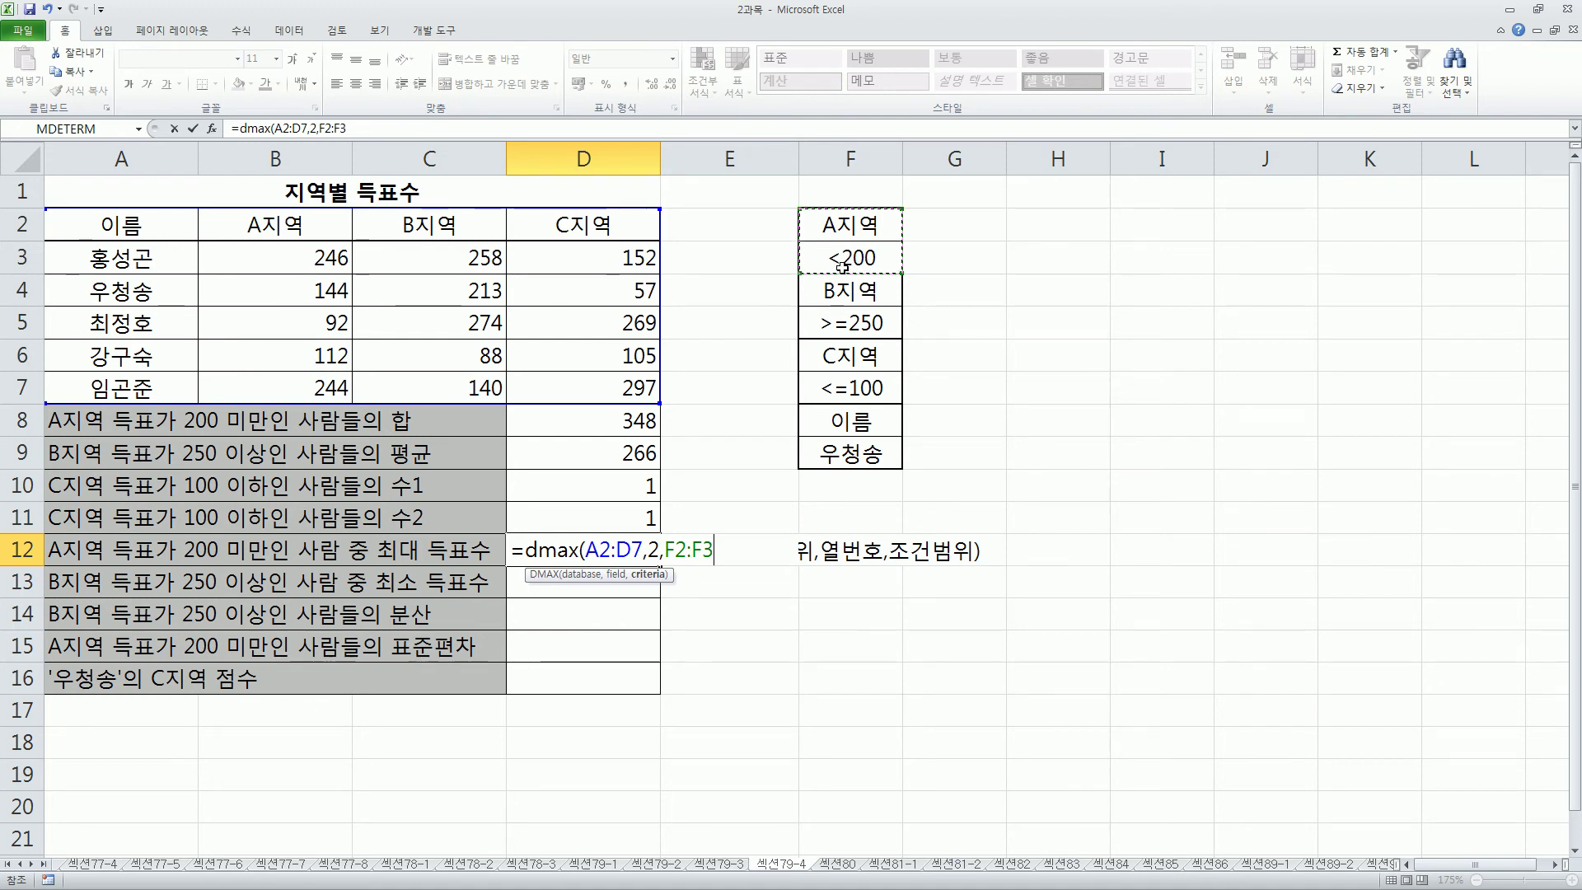
key(Return)
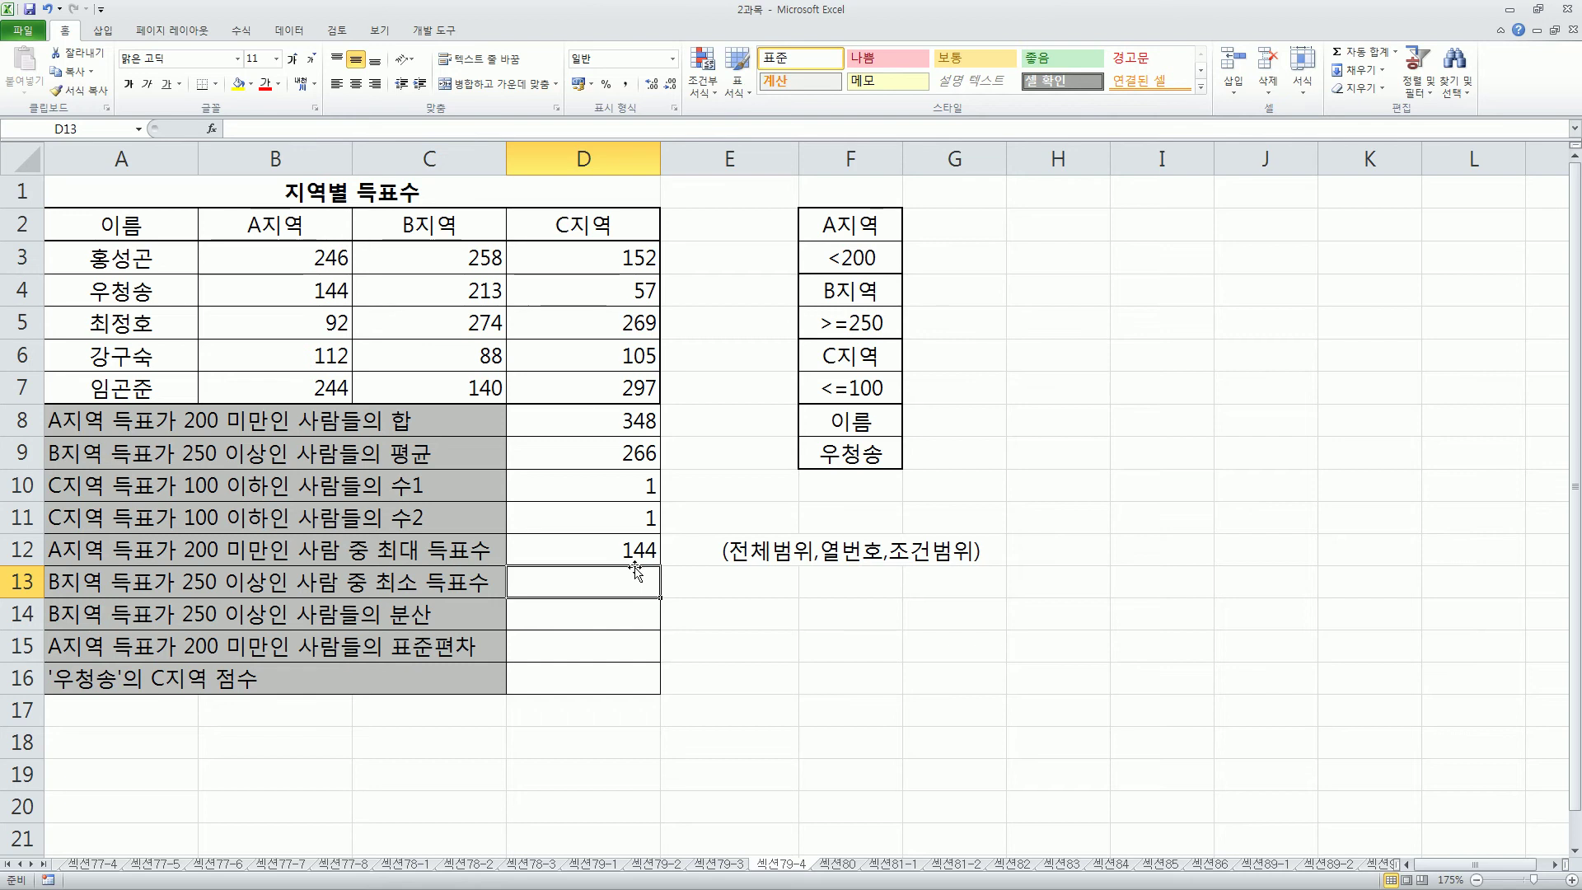
Find the lowest B지역 vote count of at least 250 in D13 with DMIN, using database A2:D7, column number 3 and criteria F4:F5.
click(246, 587)
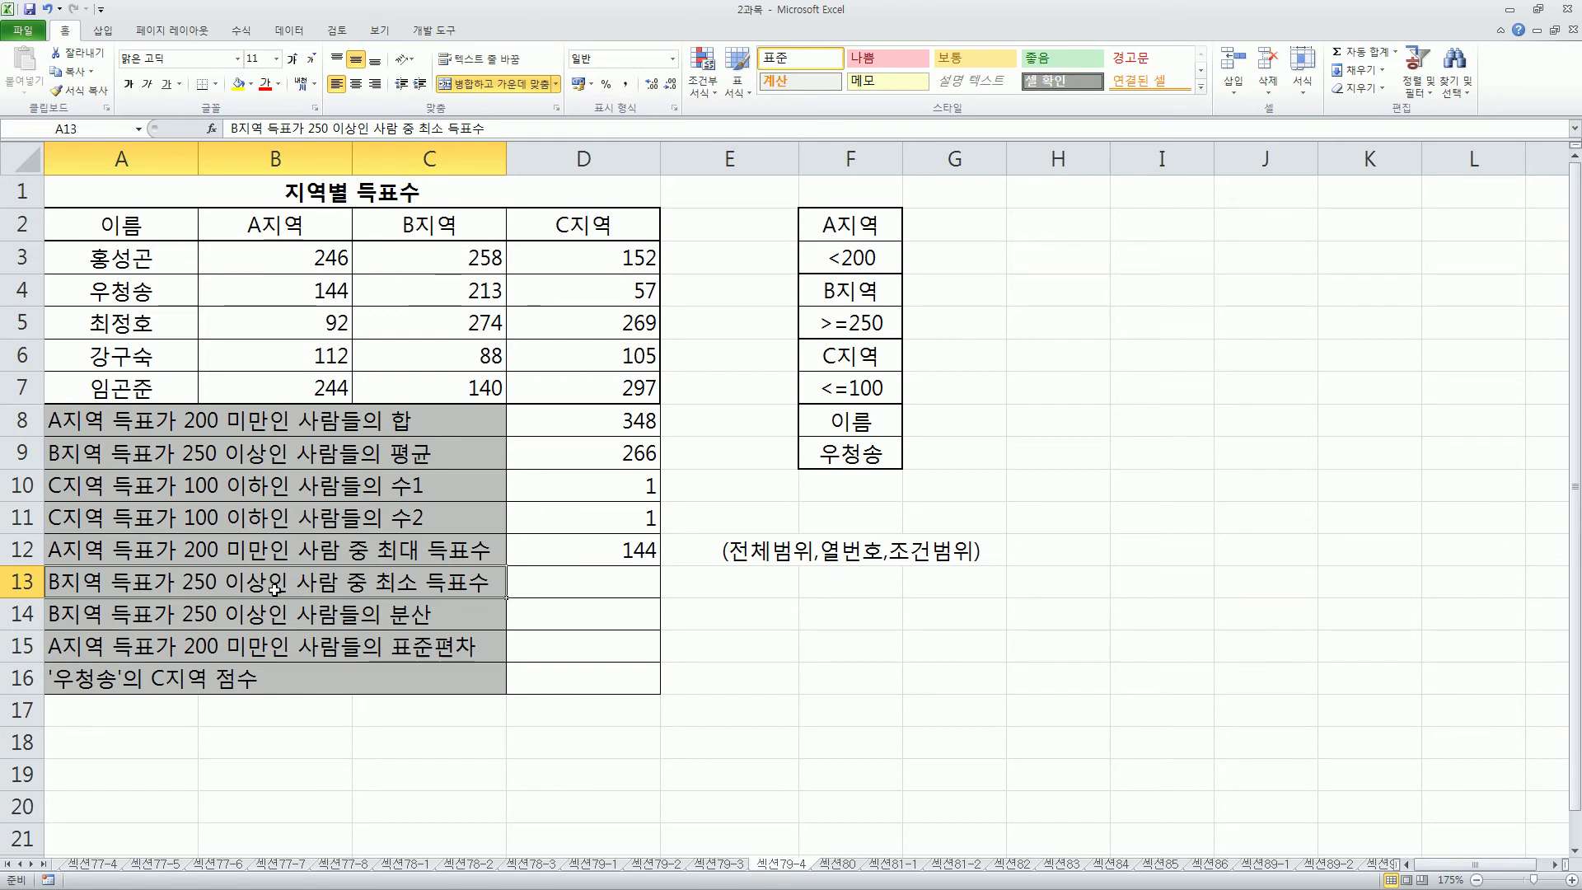
click(614, 582)
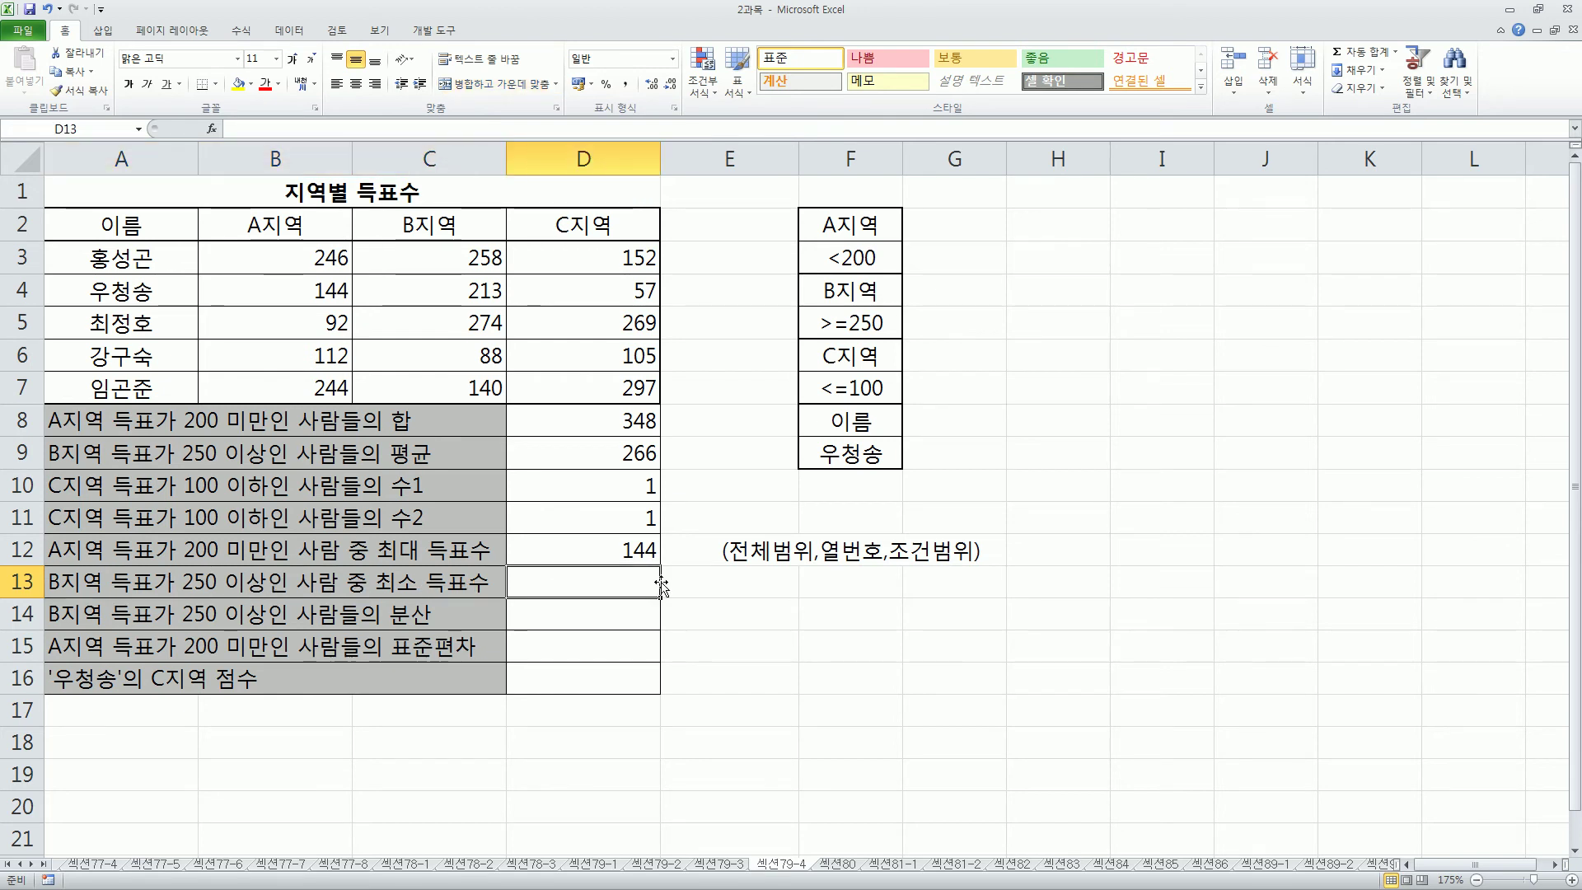
text(=dmin()
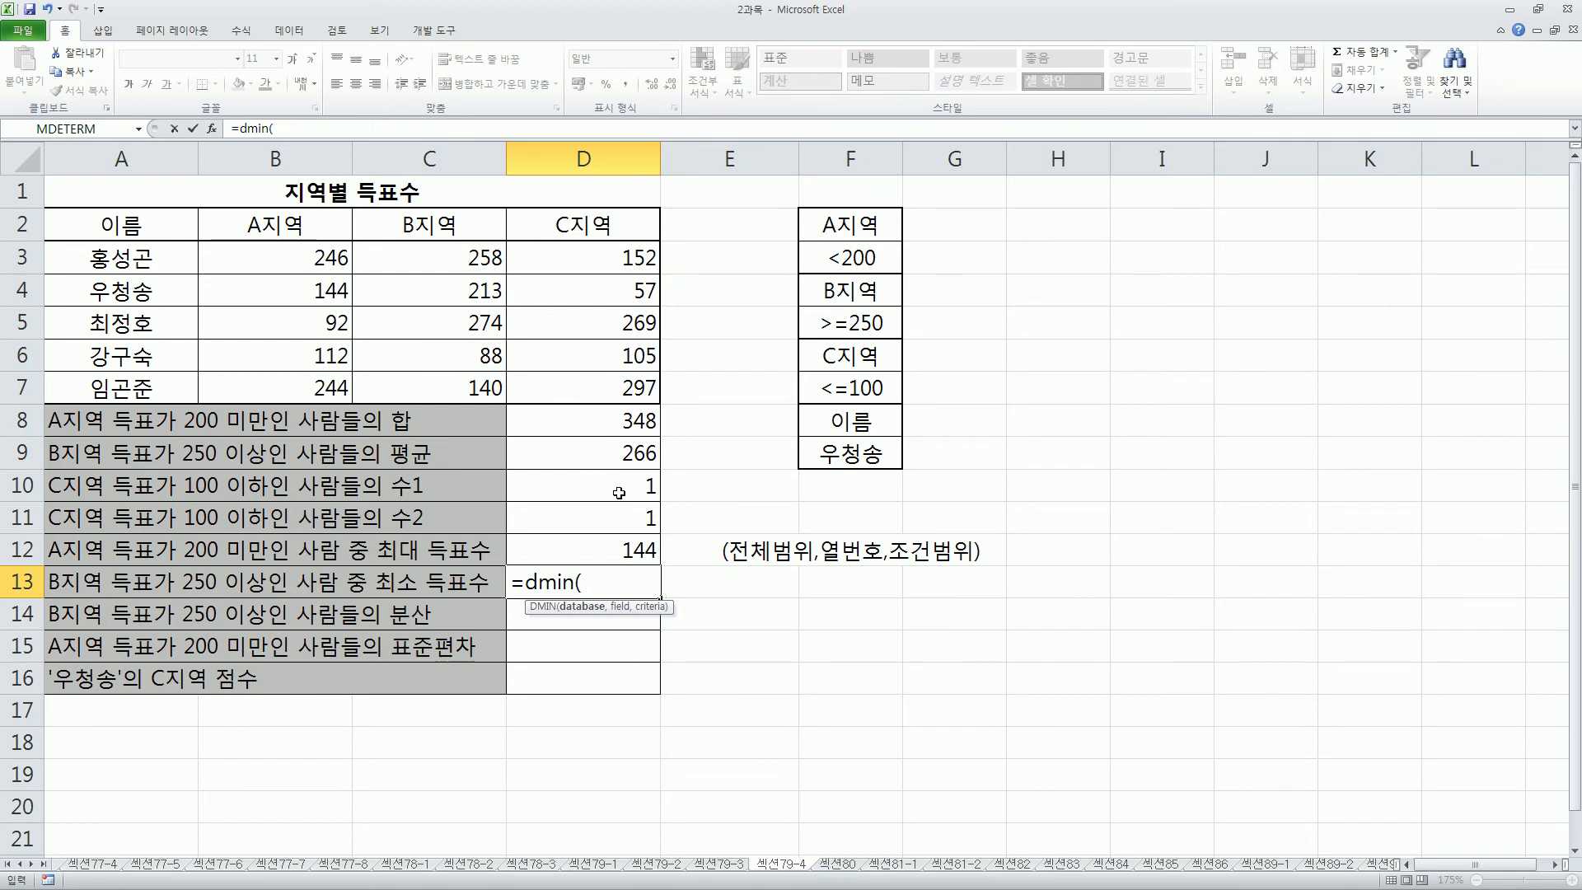
drag(176, 239, 597, 396)
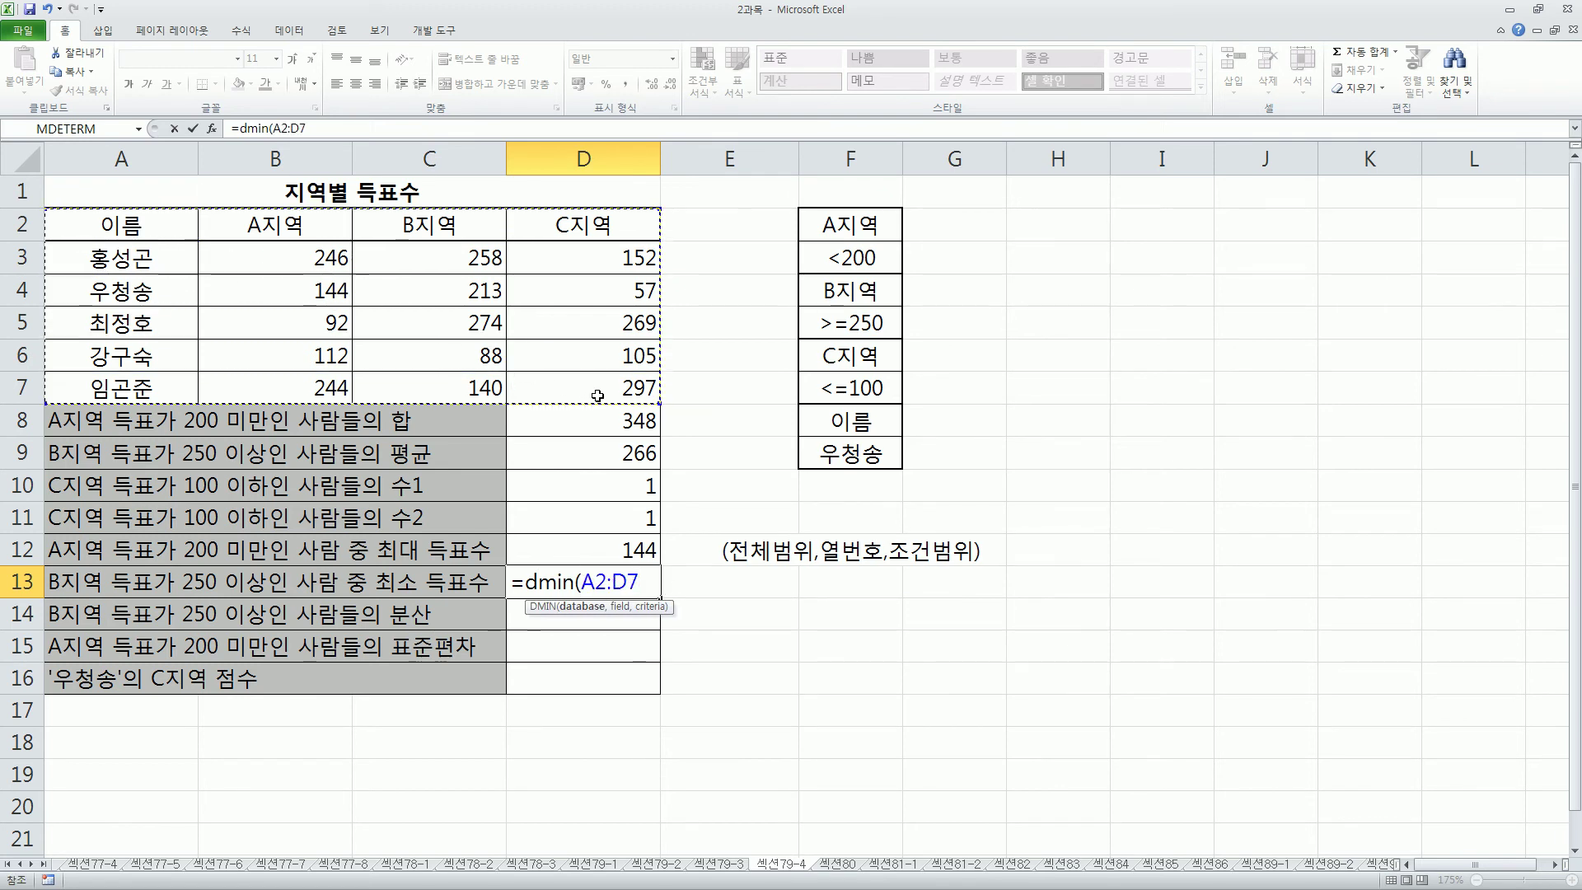
text(,)
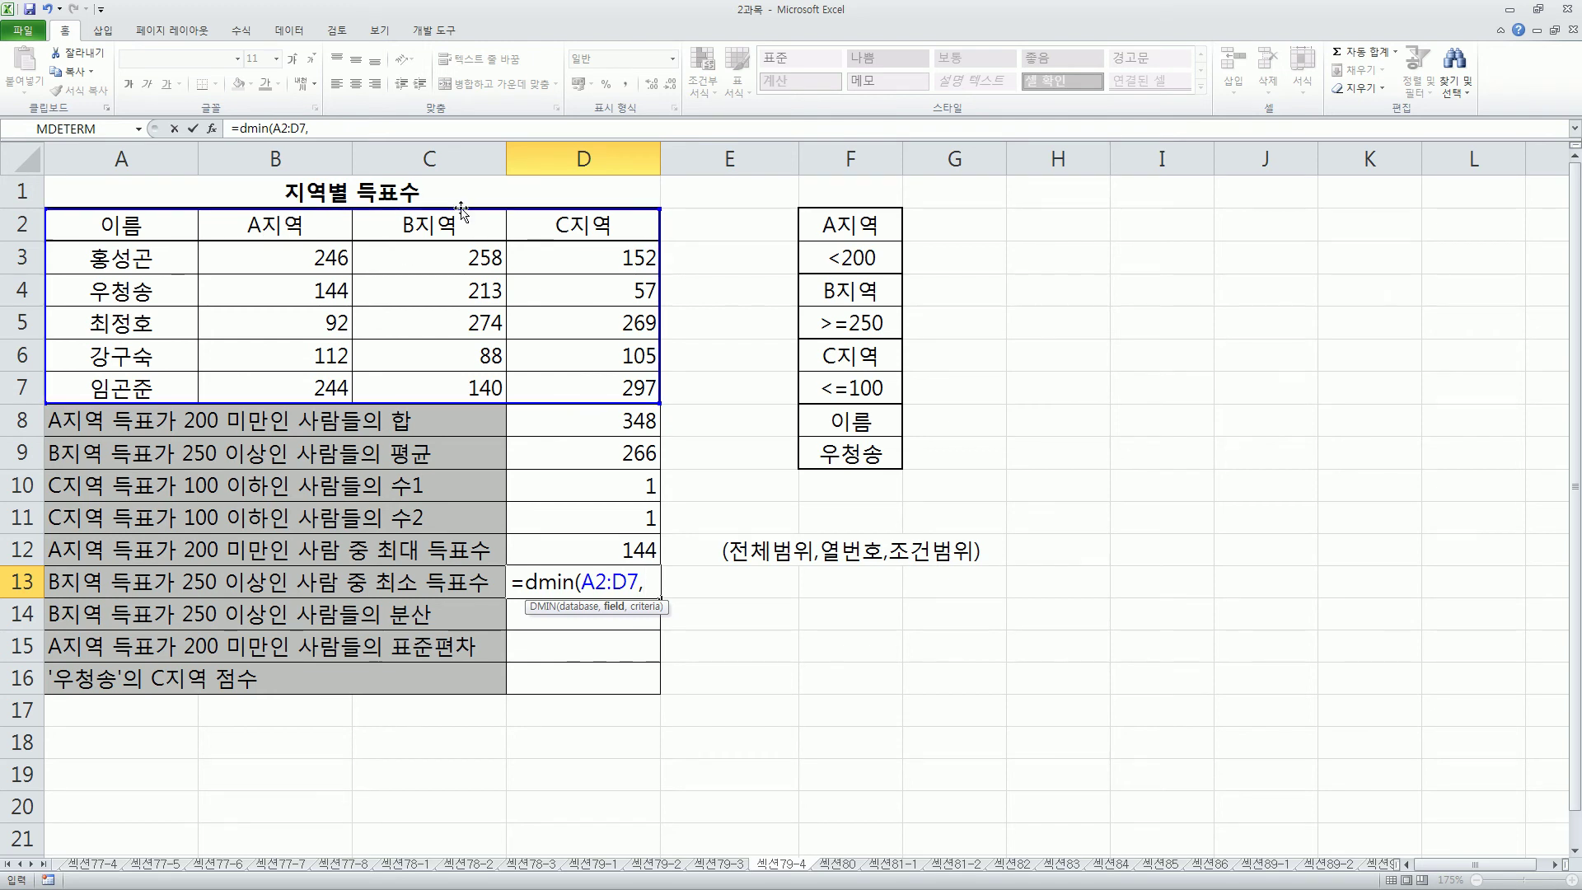
text(3,)
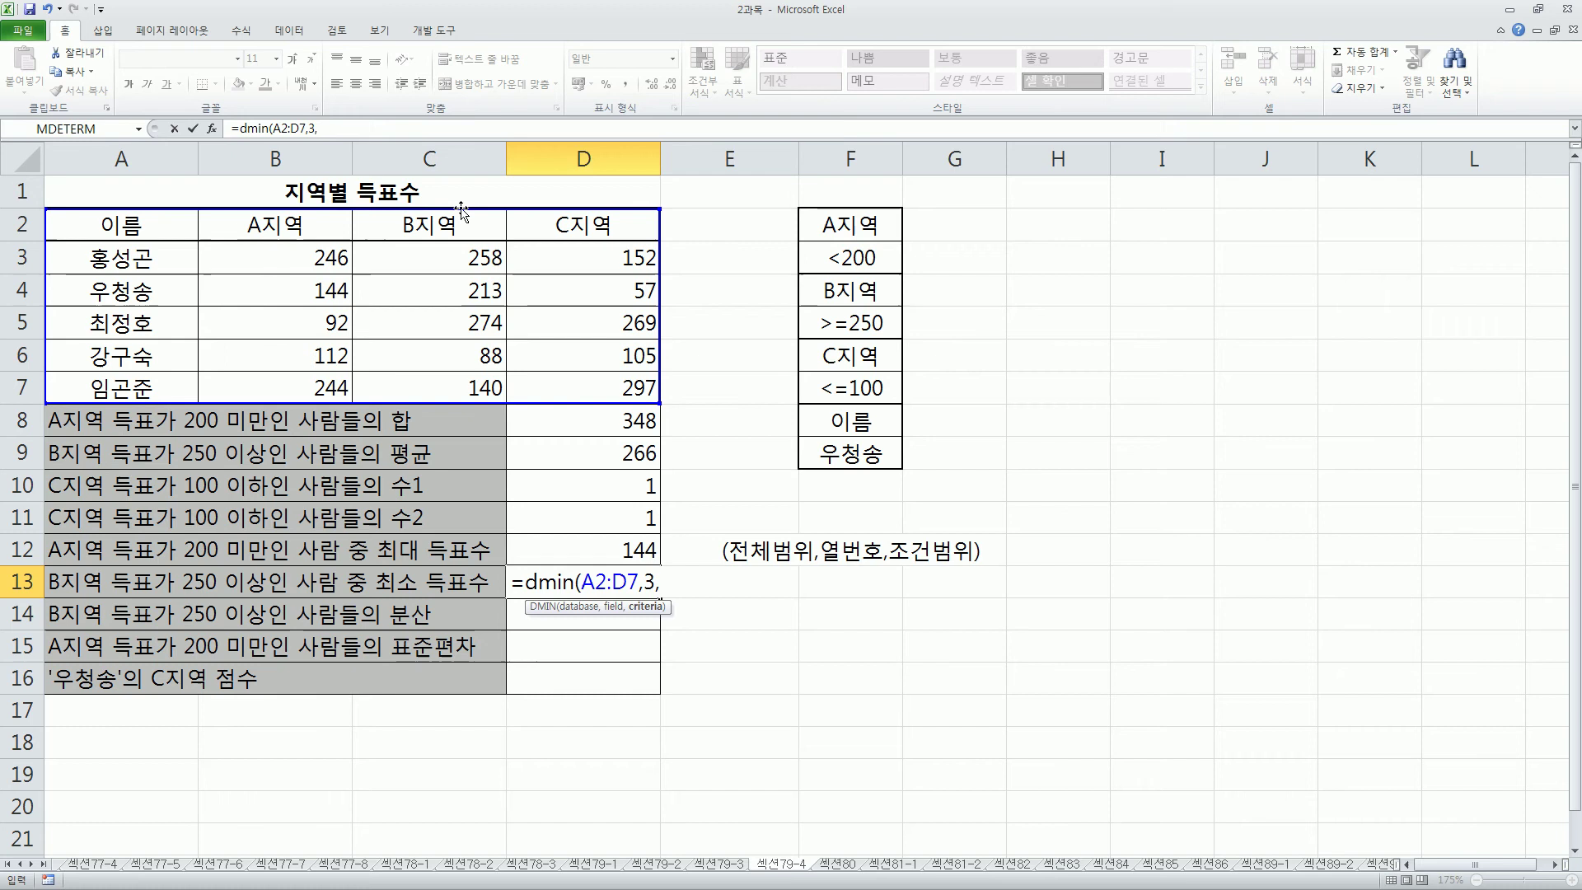
click(842, 290)
drag(842, 290, 853, 322)
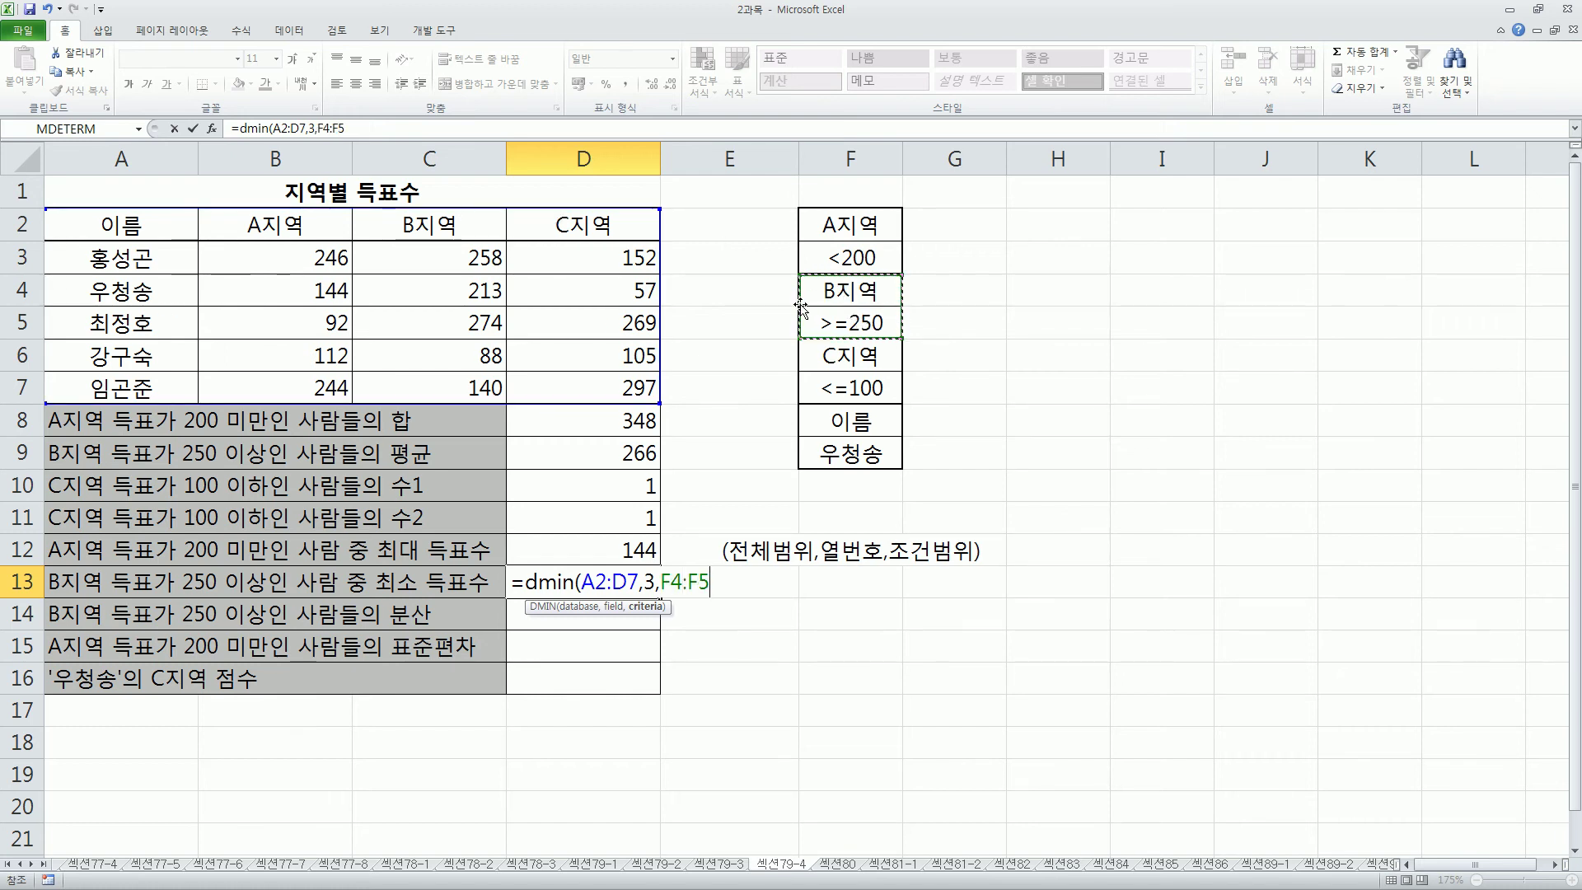
text())
key(Return)
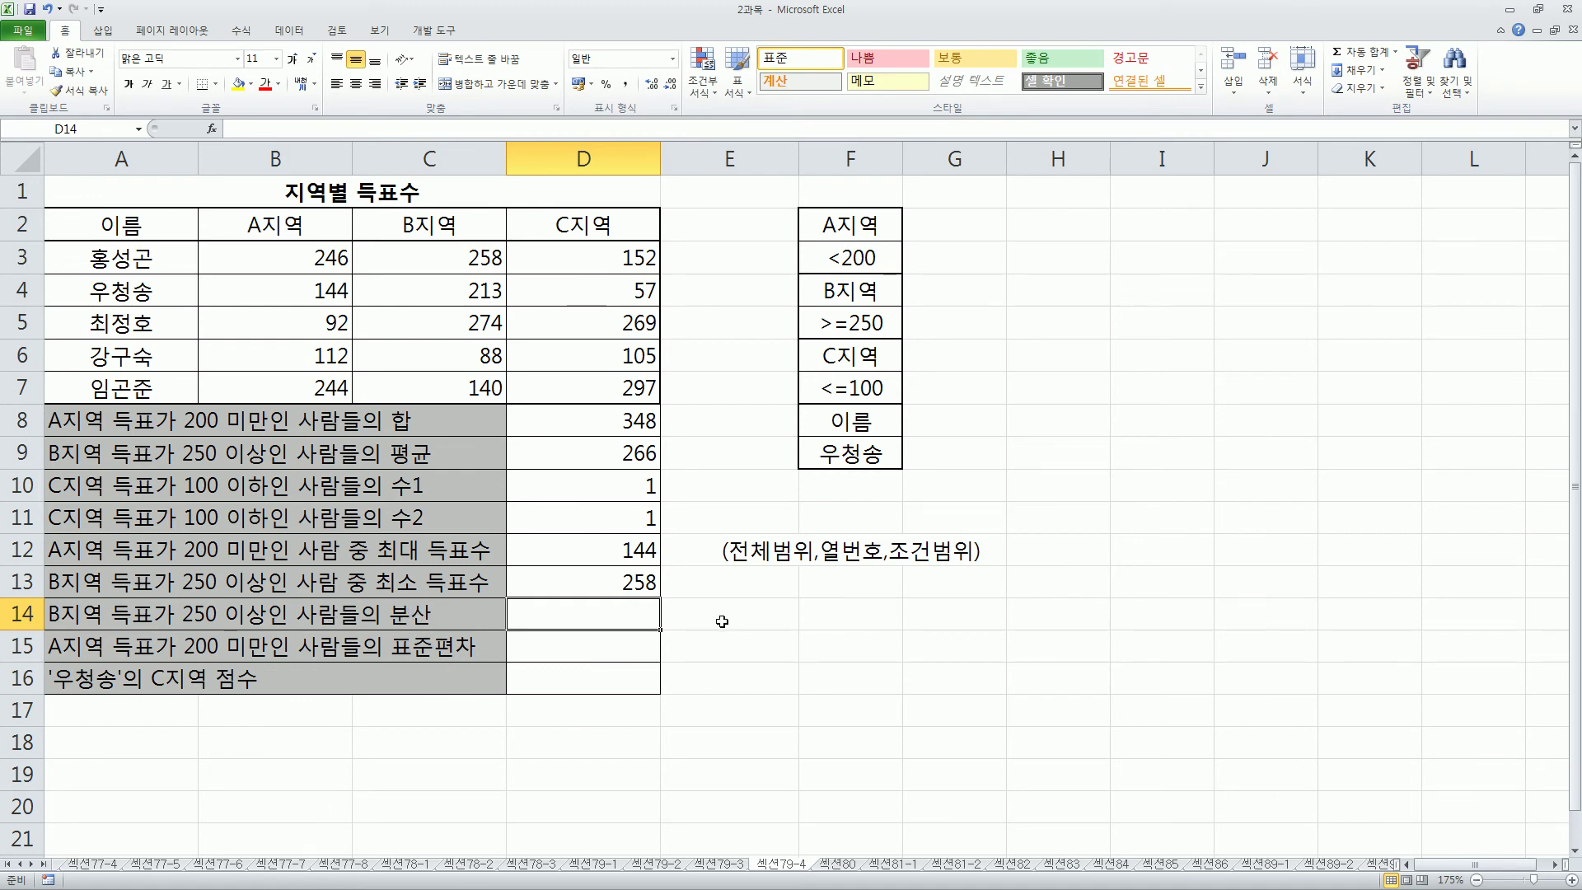
Calculate the variance of B지역 votes of at least 250 in D14 with DVAR, using database A2:D7, column number 3 and criteria F4:F5.
text(=d)
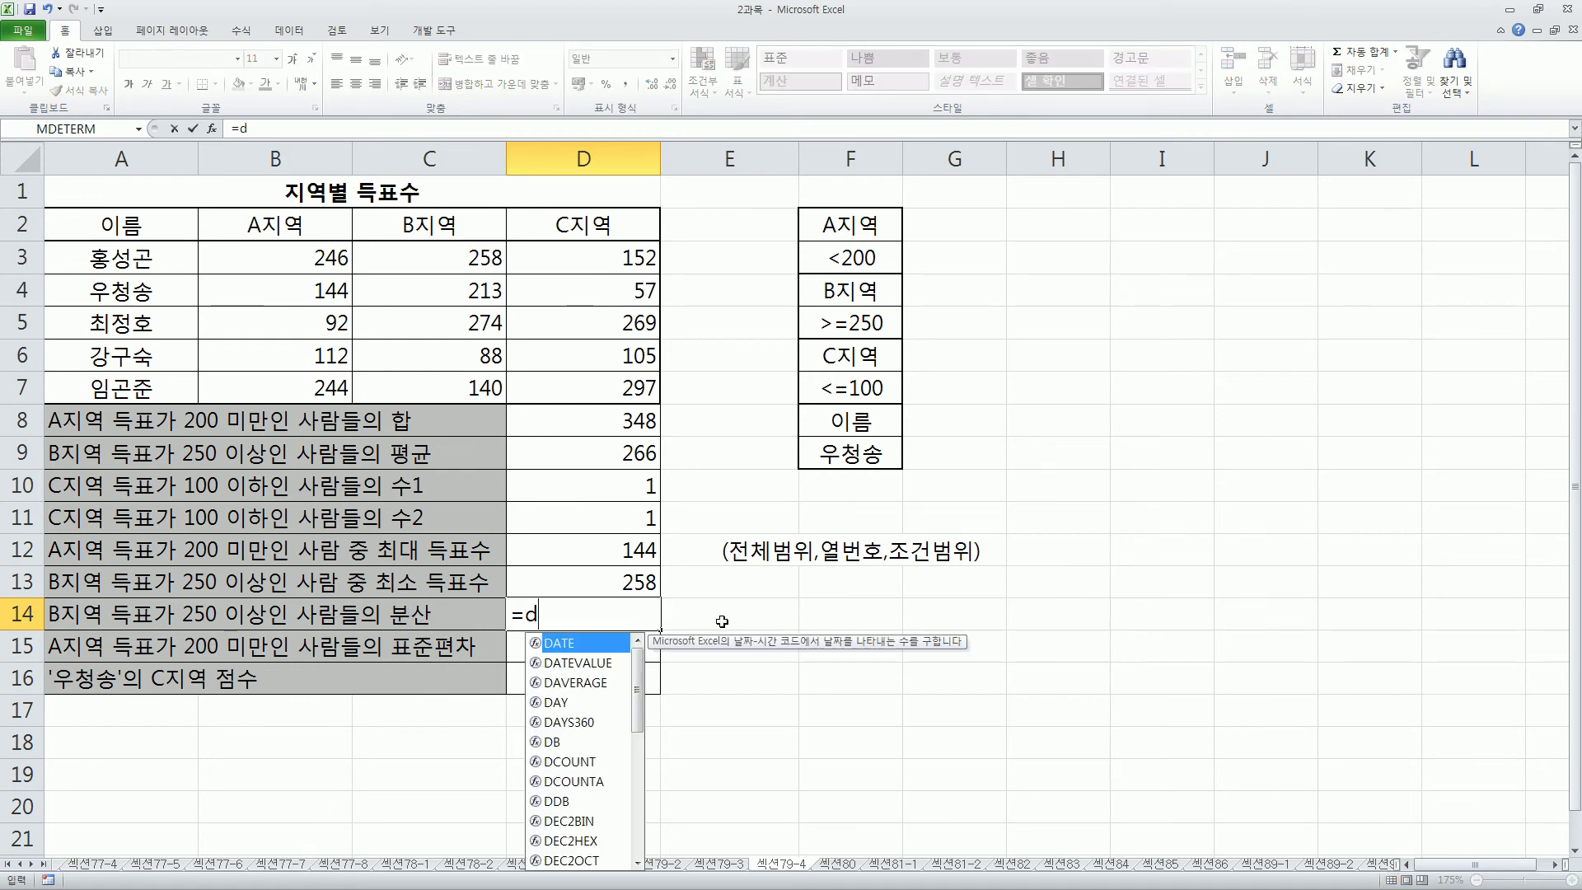
text(var)
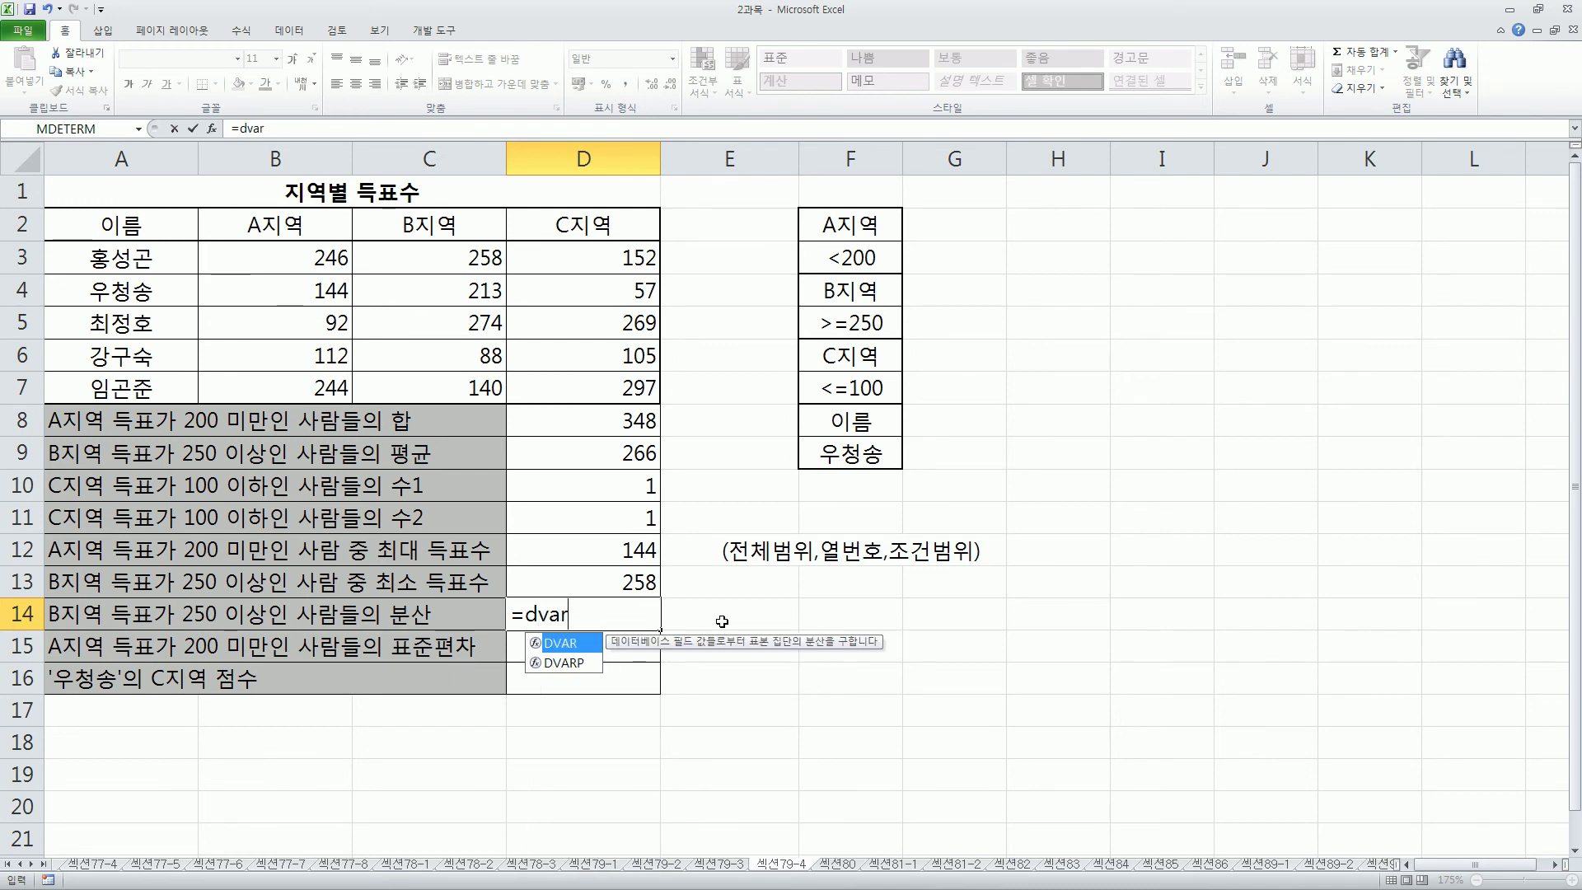
text(()
drag(182, 225, 604, 395)
text(,)
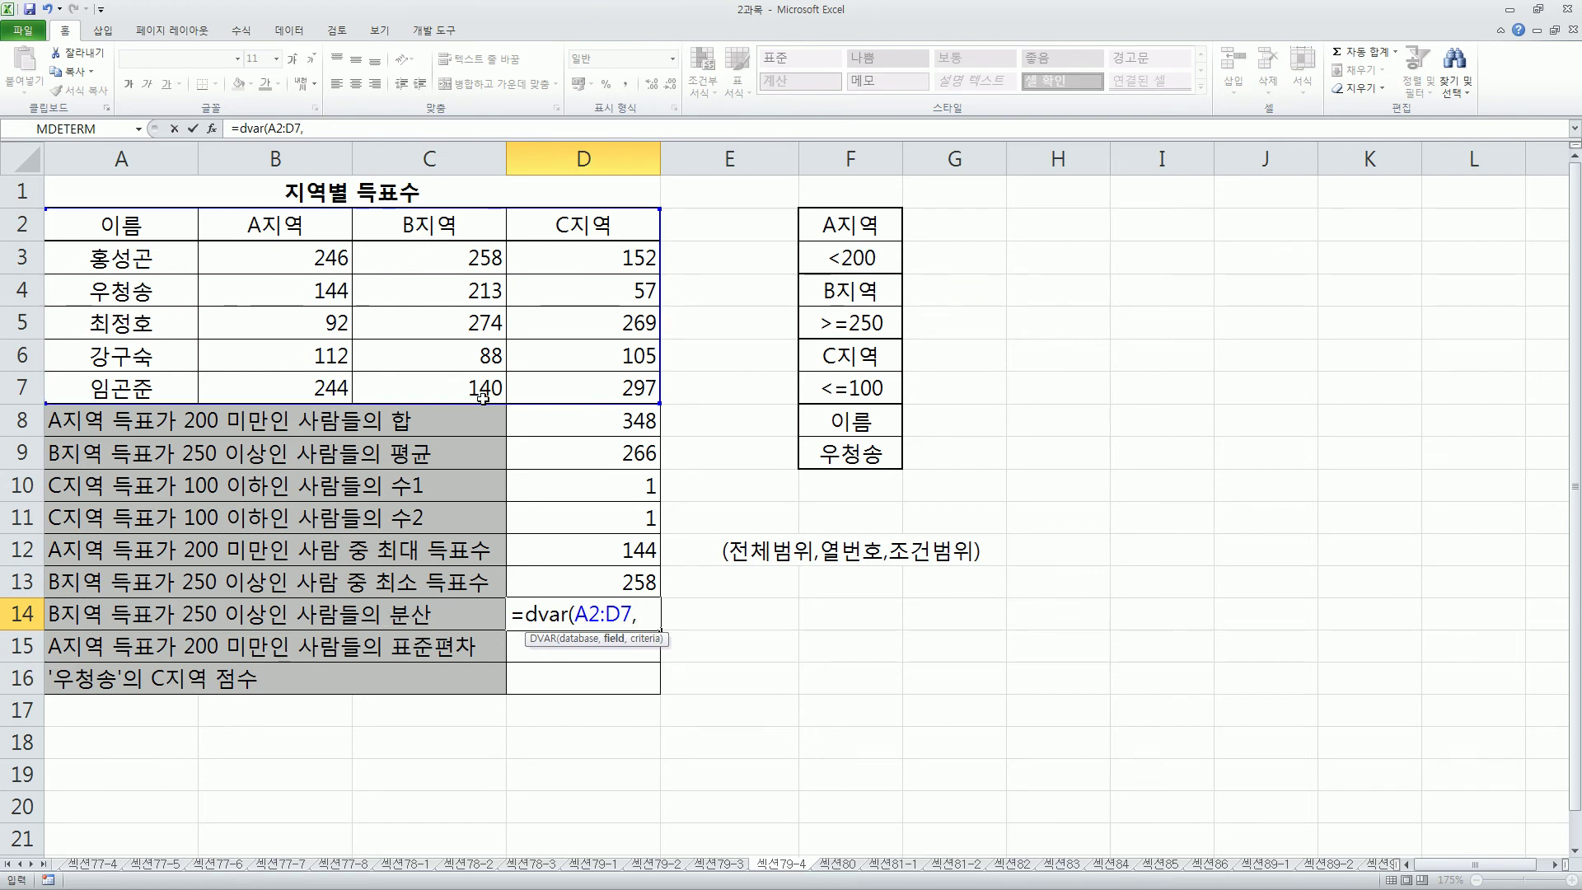
text(3,)
drag(861, 293, 899, 322)
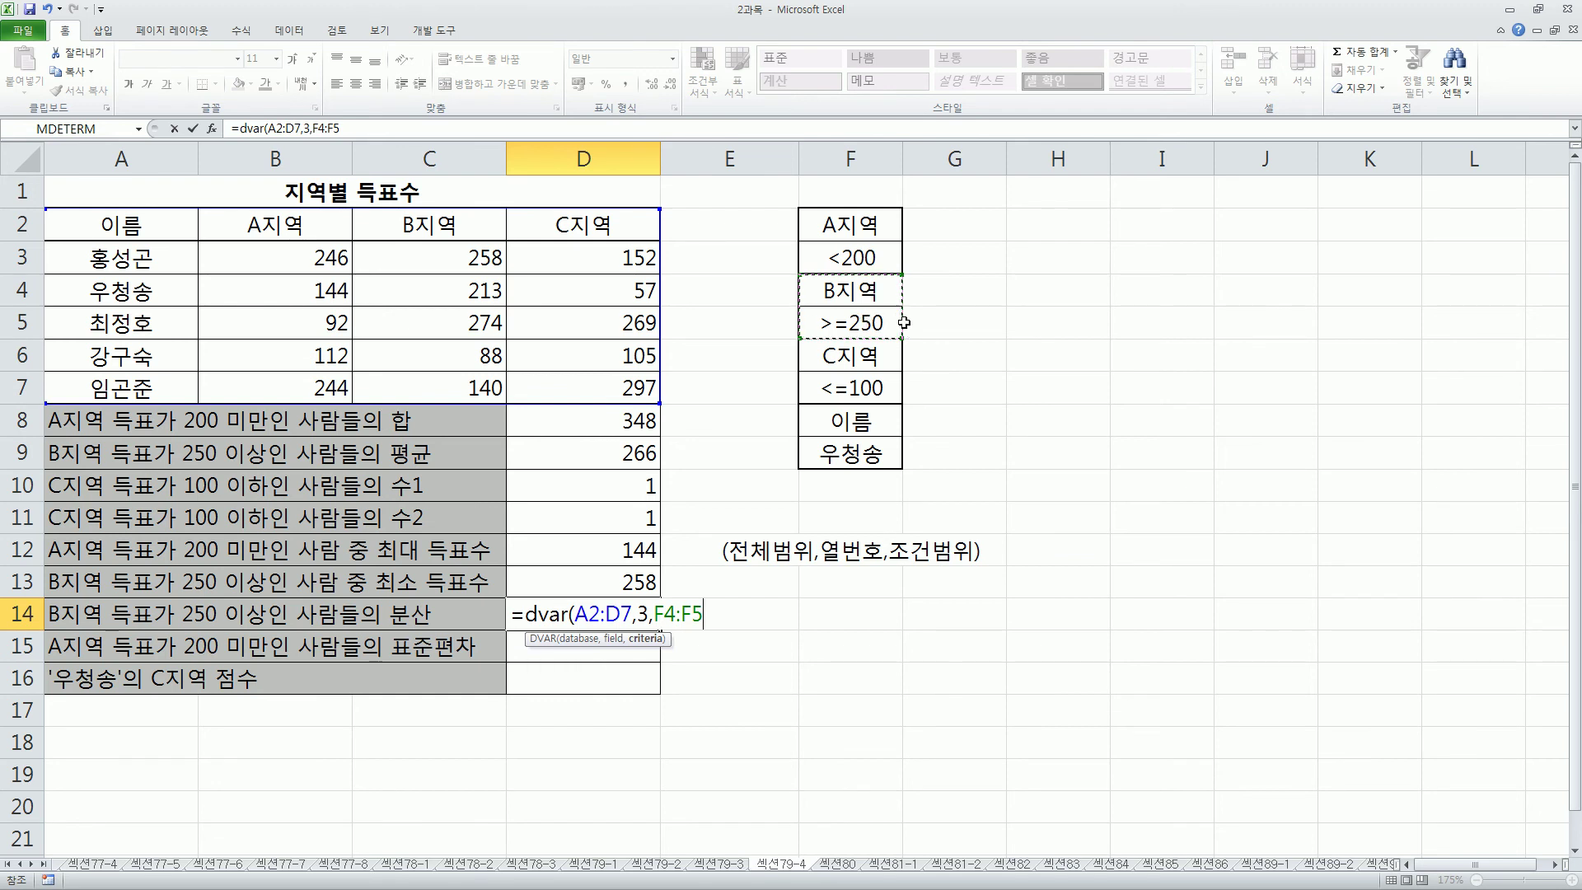
key(shift)
text())
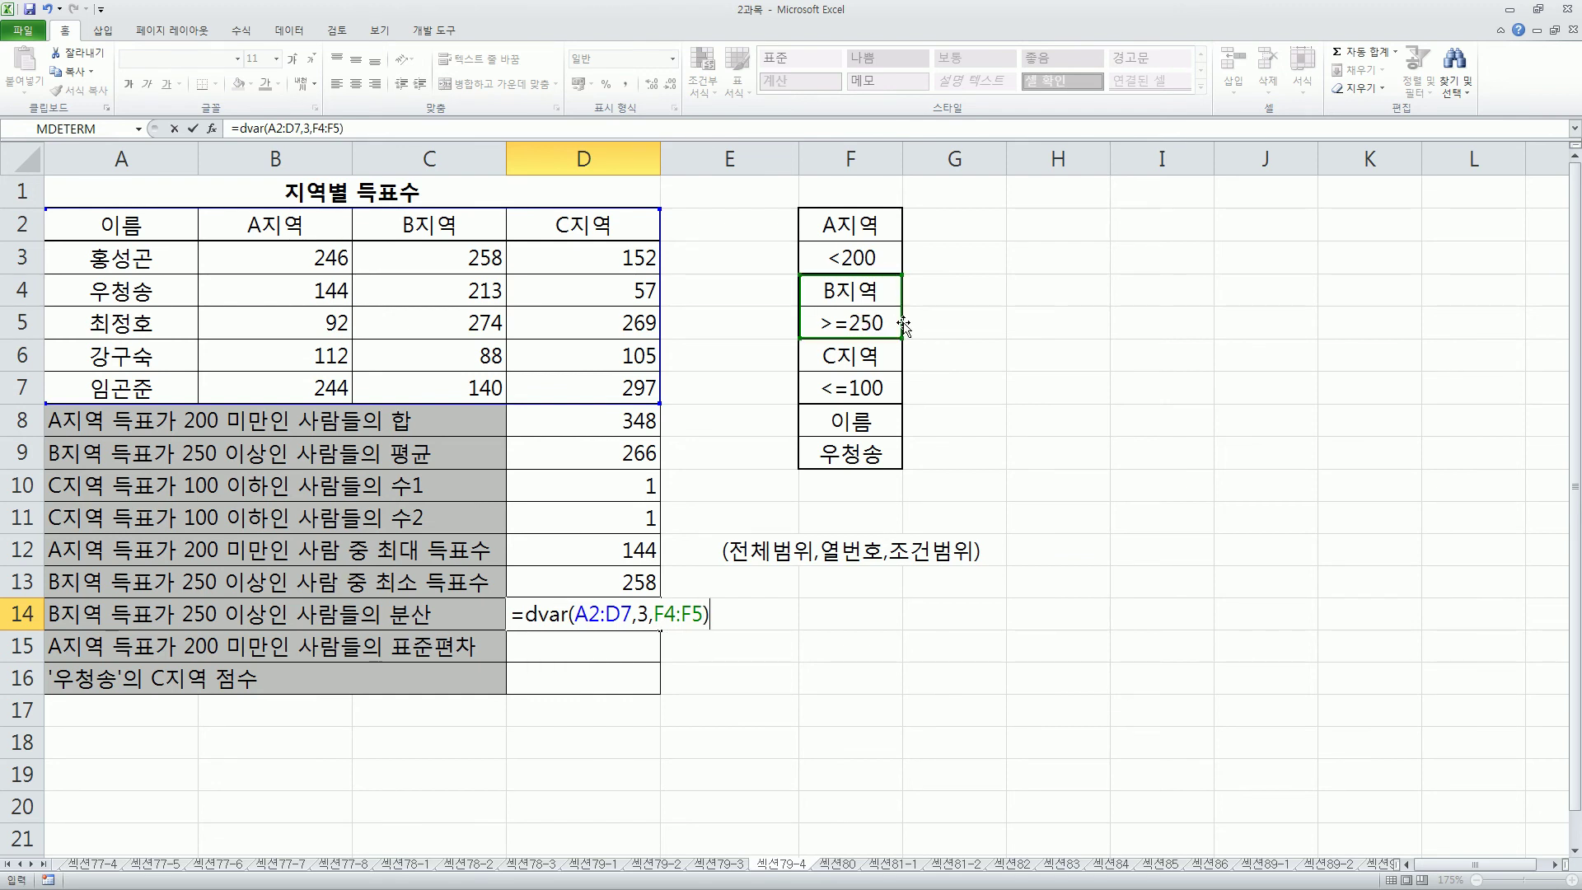
key(Return)
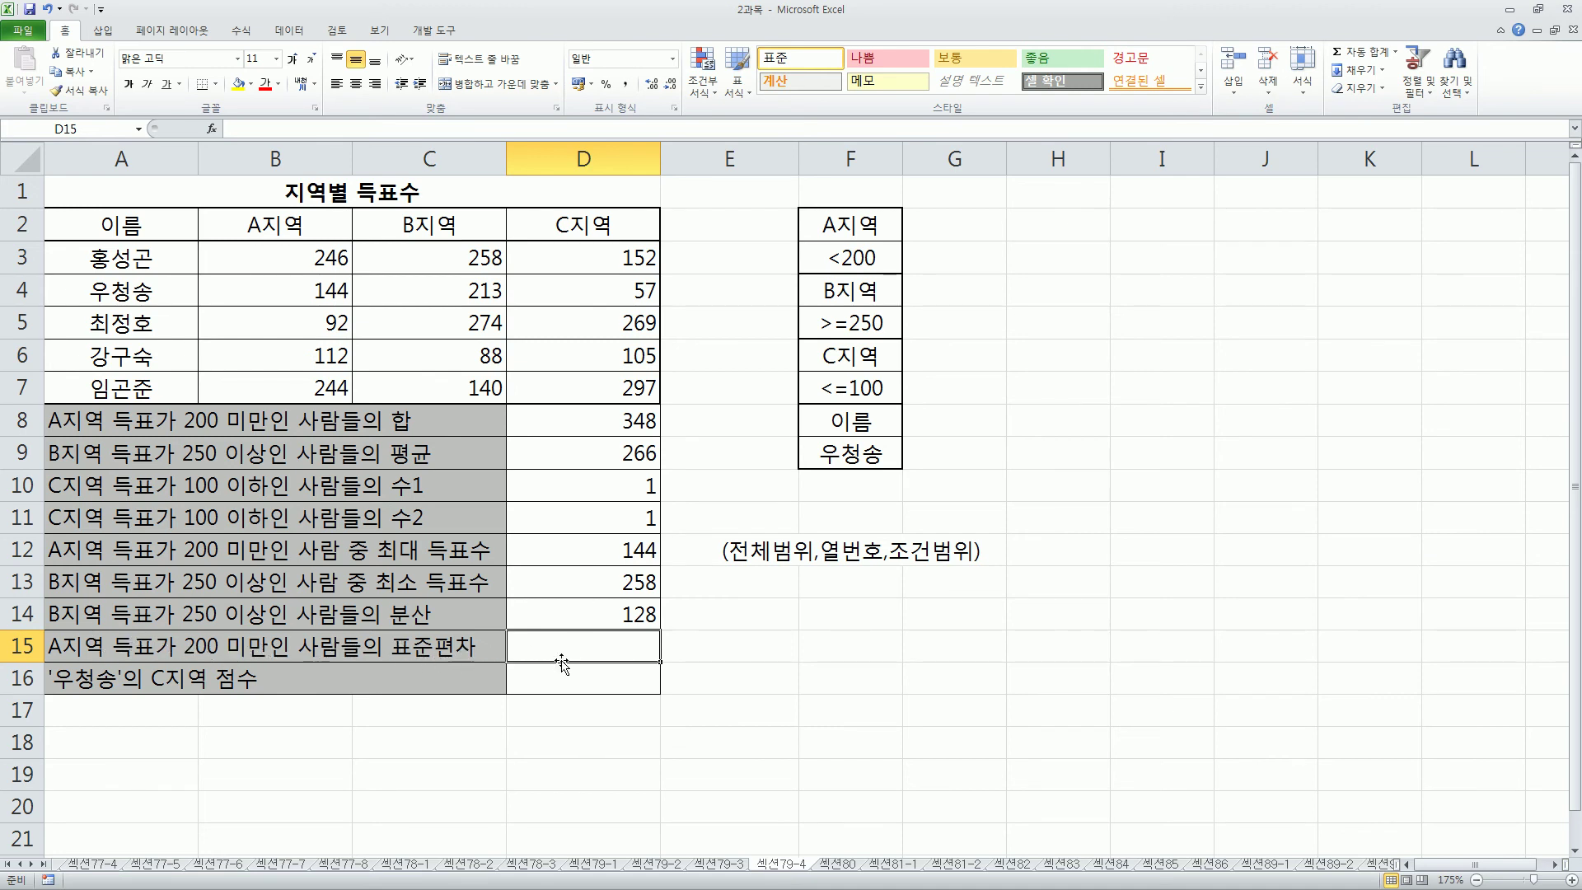
Calculate the standard deviation of A지역 votes under 200 in D15 with DSTDEV, using database A2:D7, column number 2 and criteria F2:F3.
text(=)
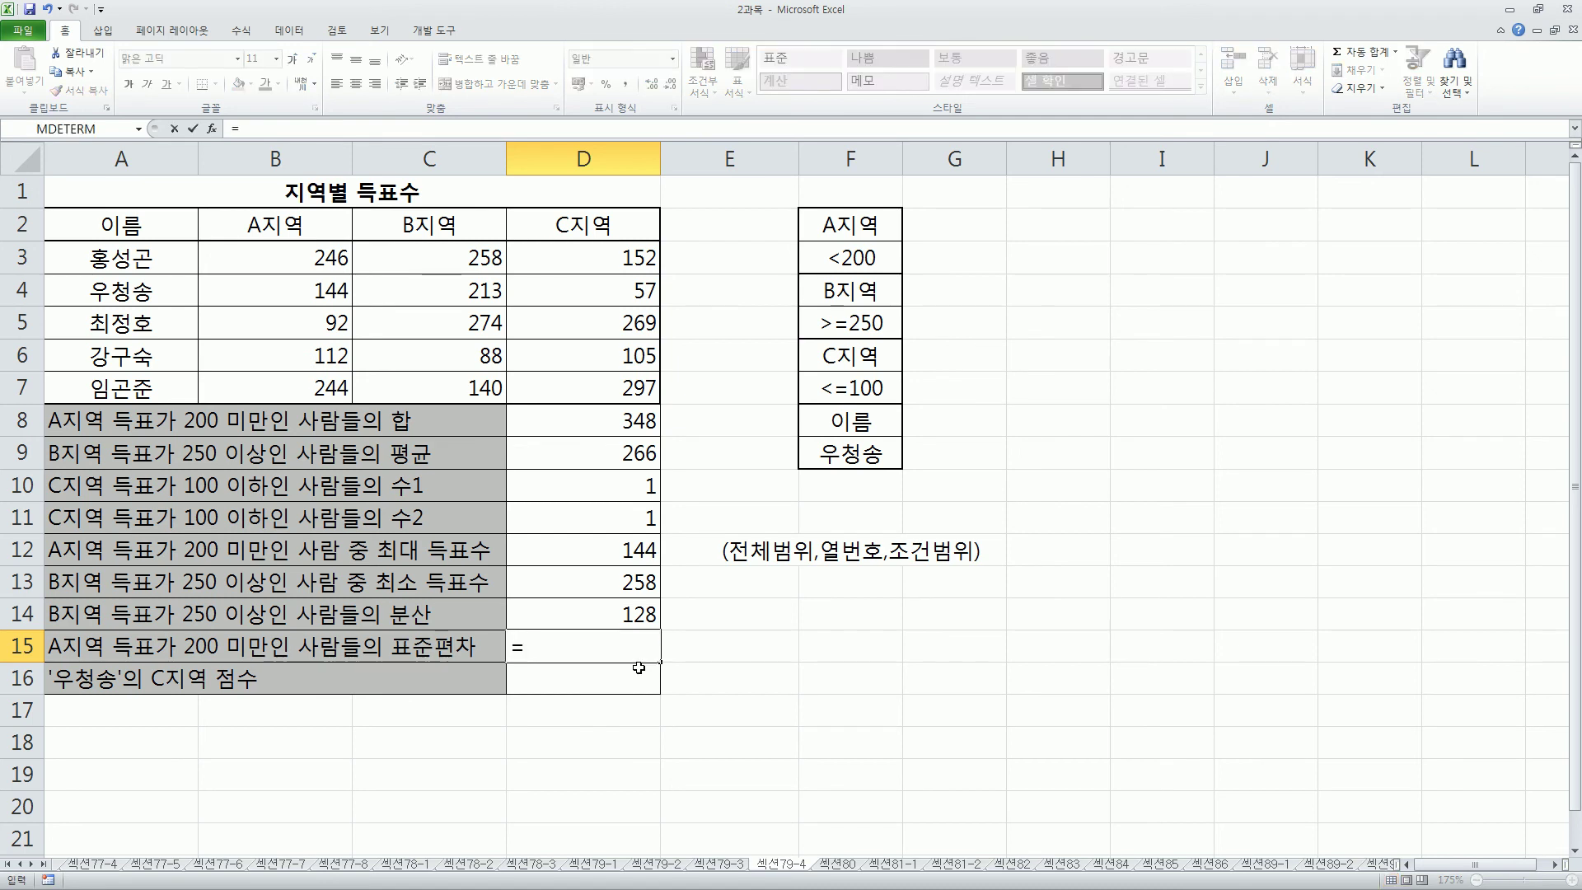
text(dst)
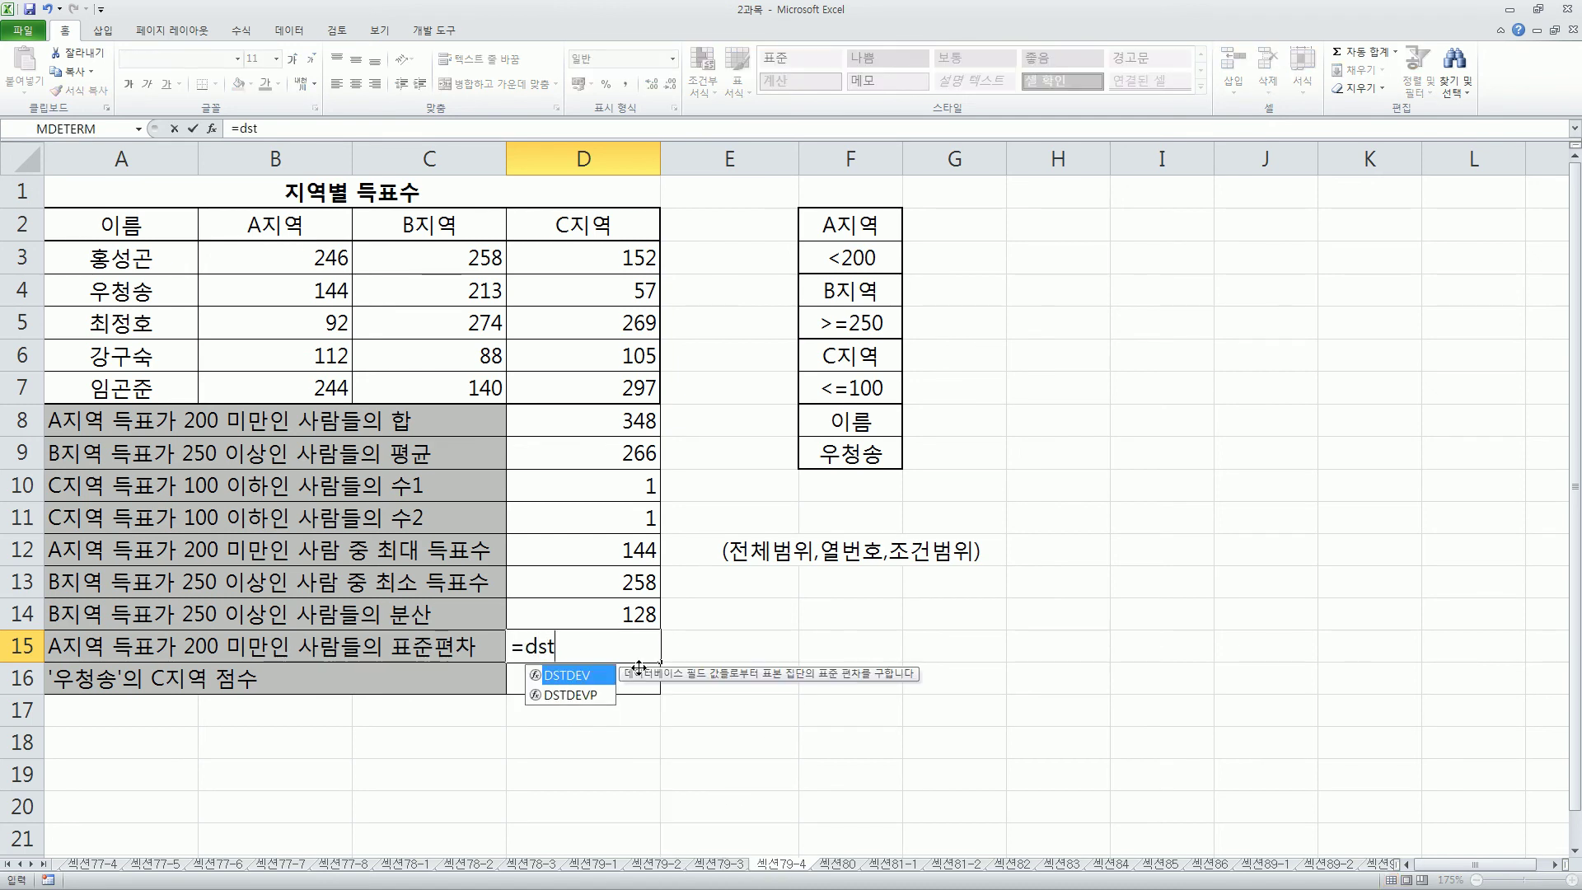
text(dev)
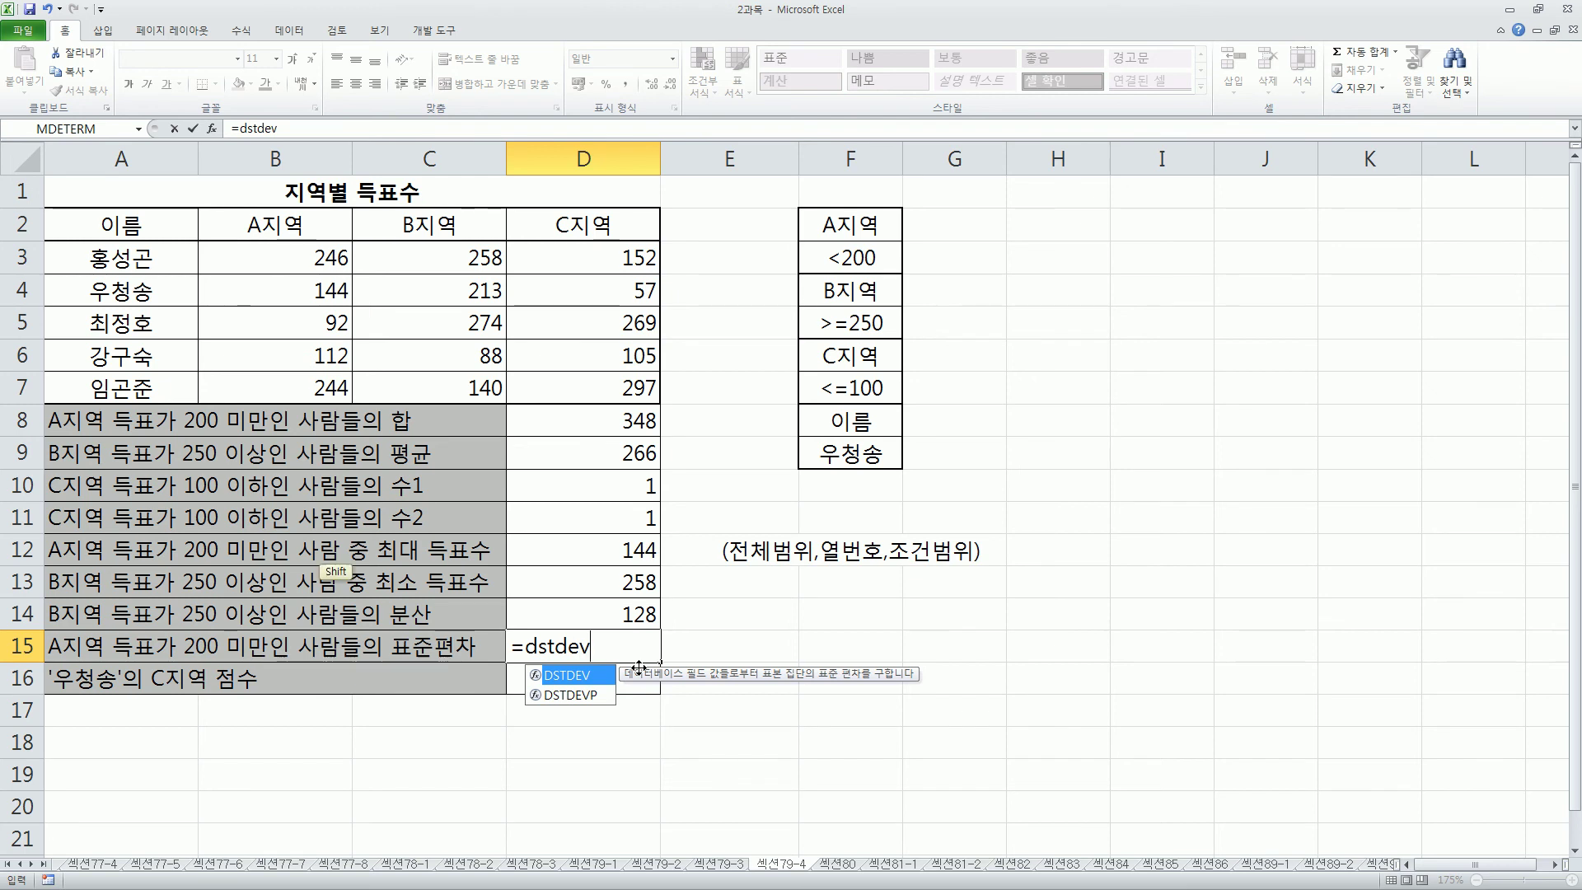
text(()
drag(122, 229, 621, 388)
text(,)
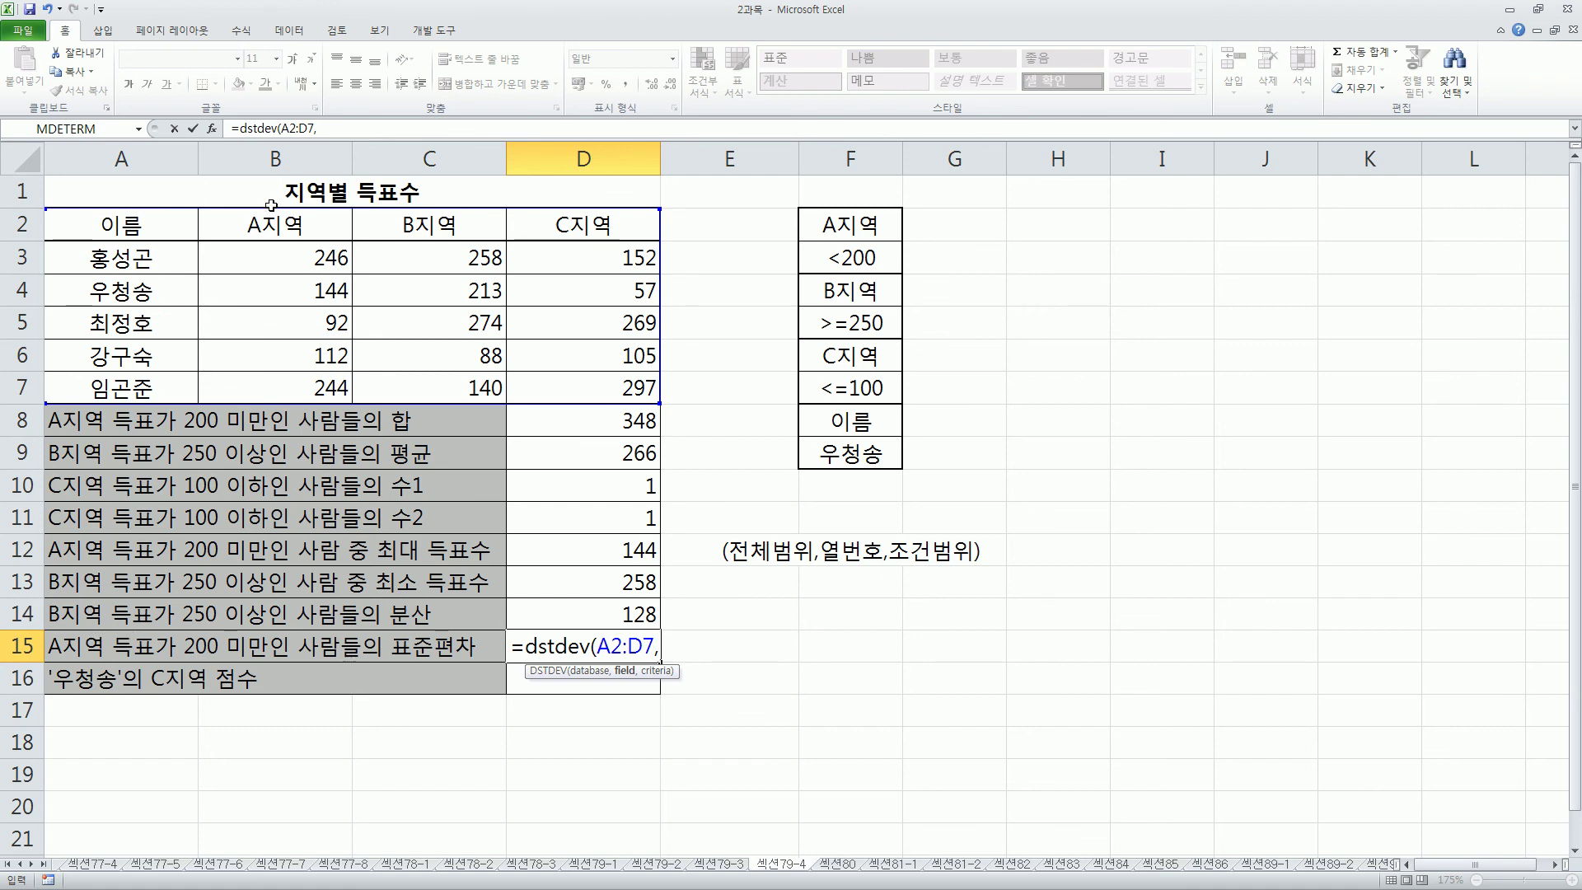
text(2,)
drag(815, 229, 840, 260)
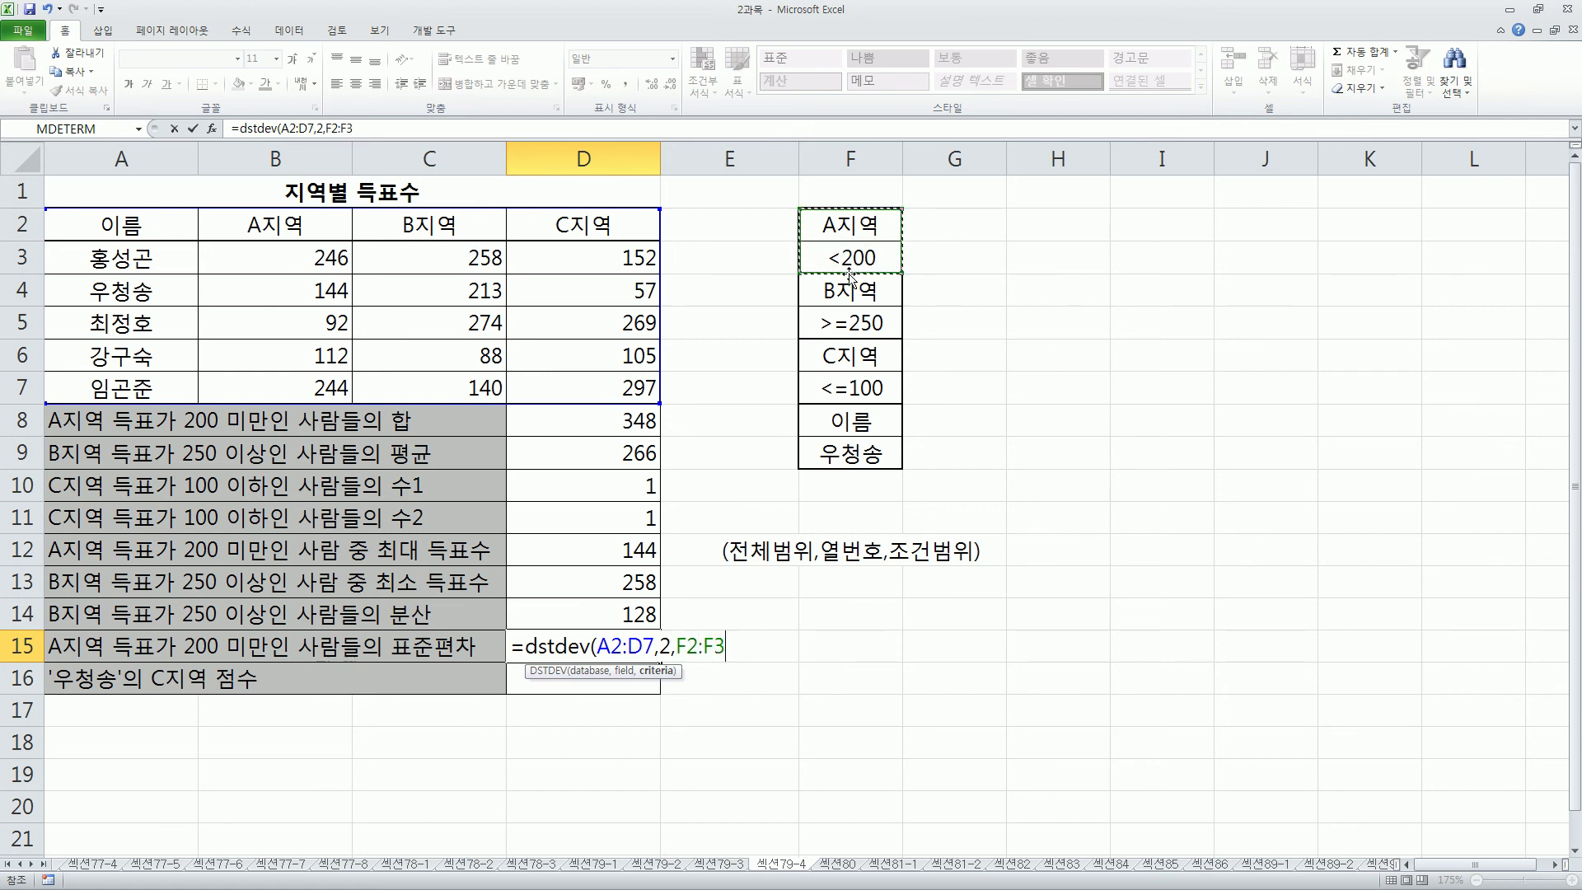
text())
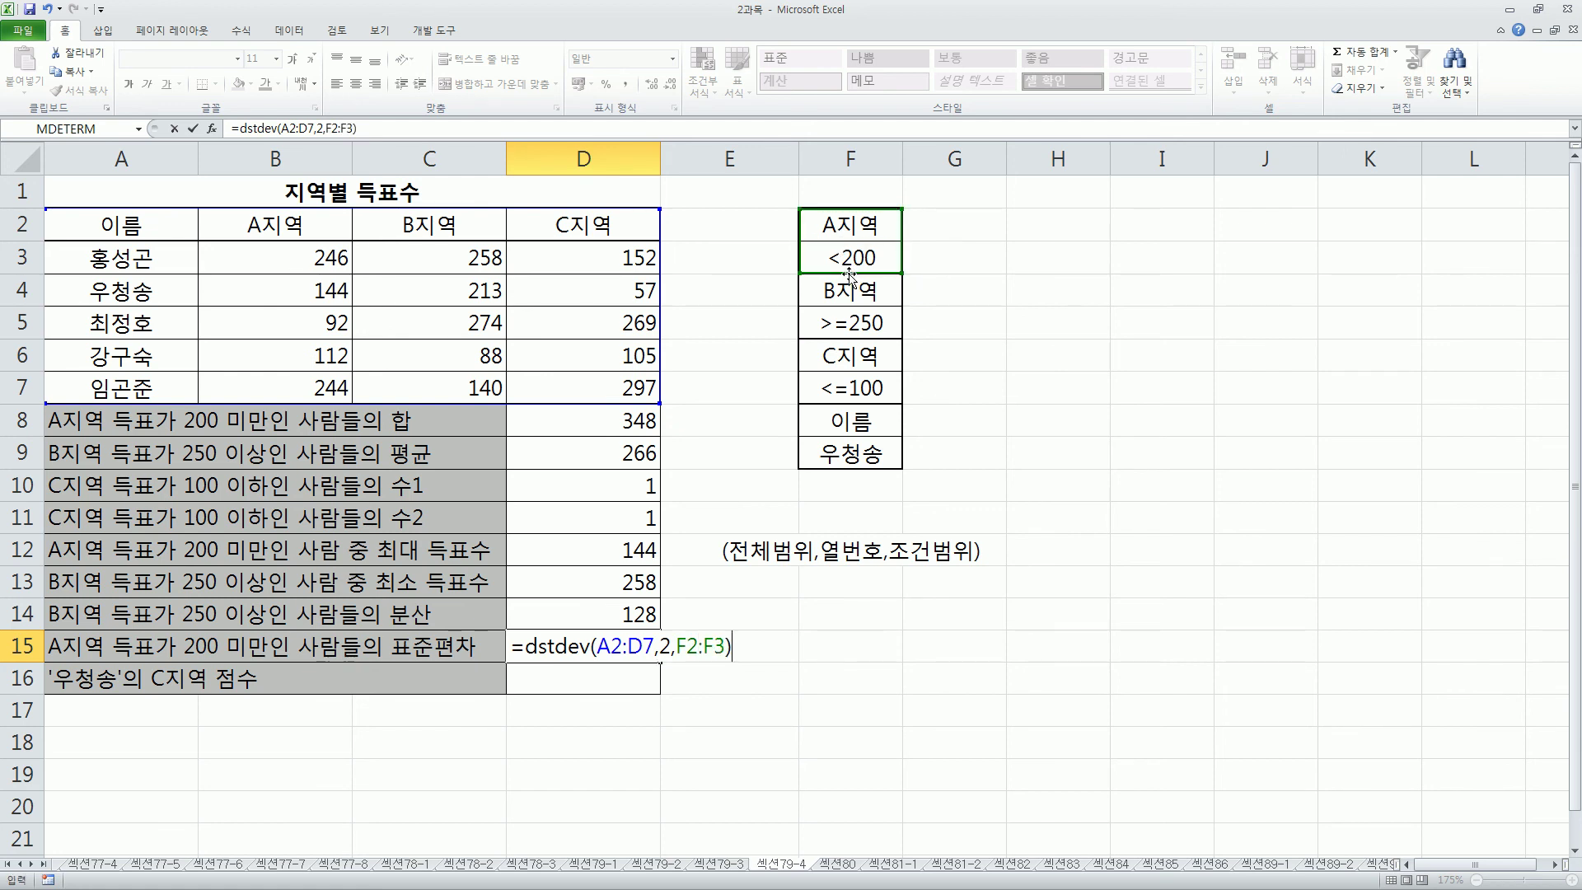
key(Return)
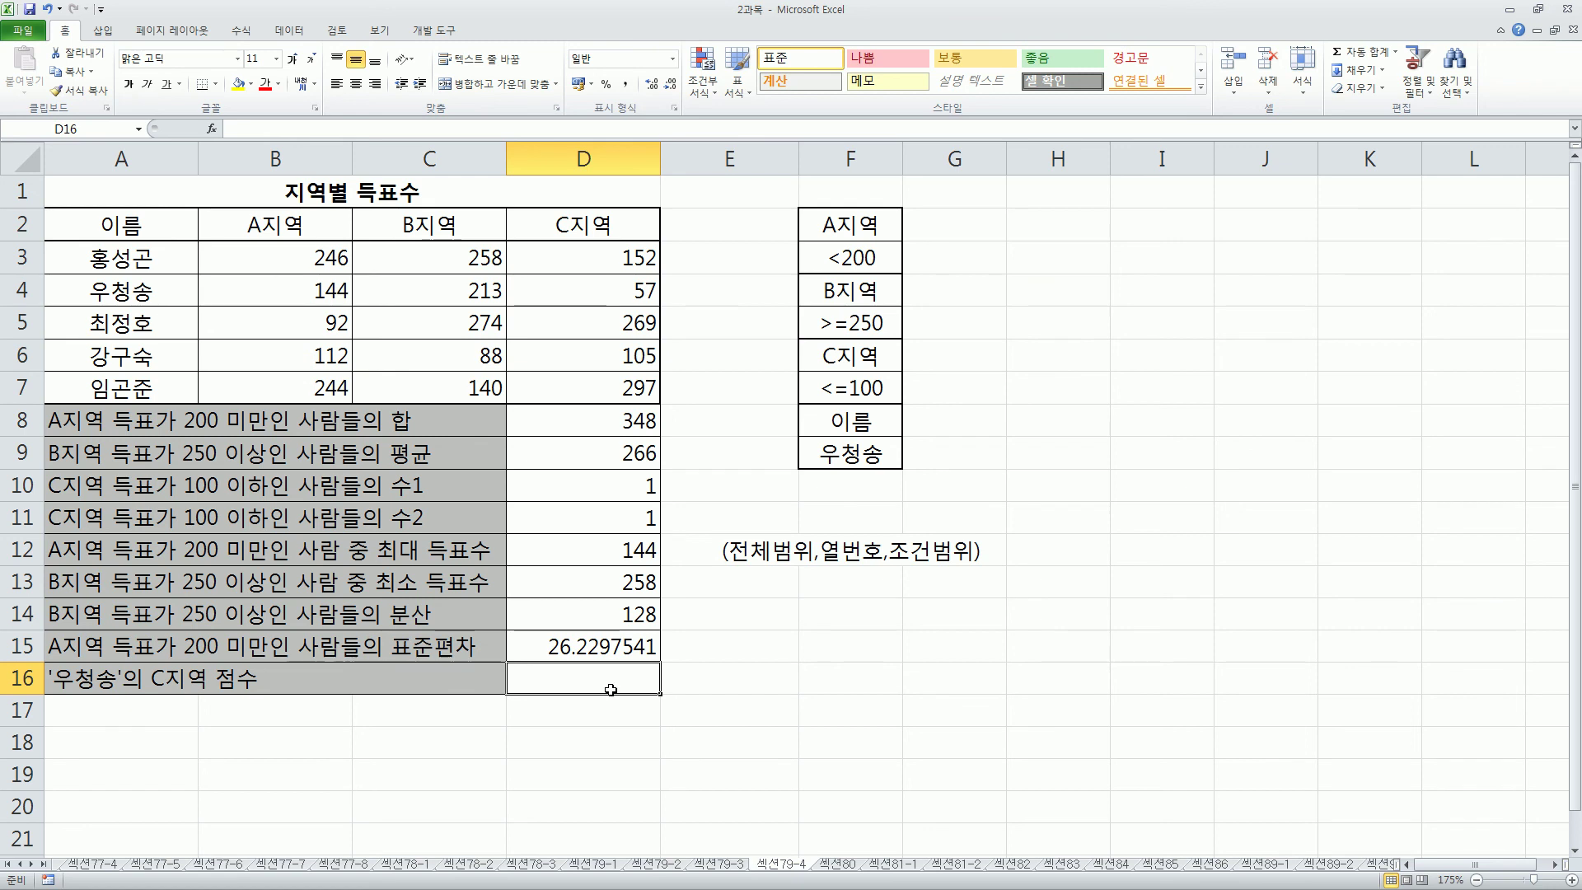
Extract the named person's C지역 score into D16 with DGET, using database A2:D7, column number 4 and criteria F8:F9.
text(=dge)
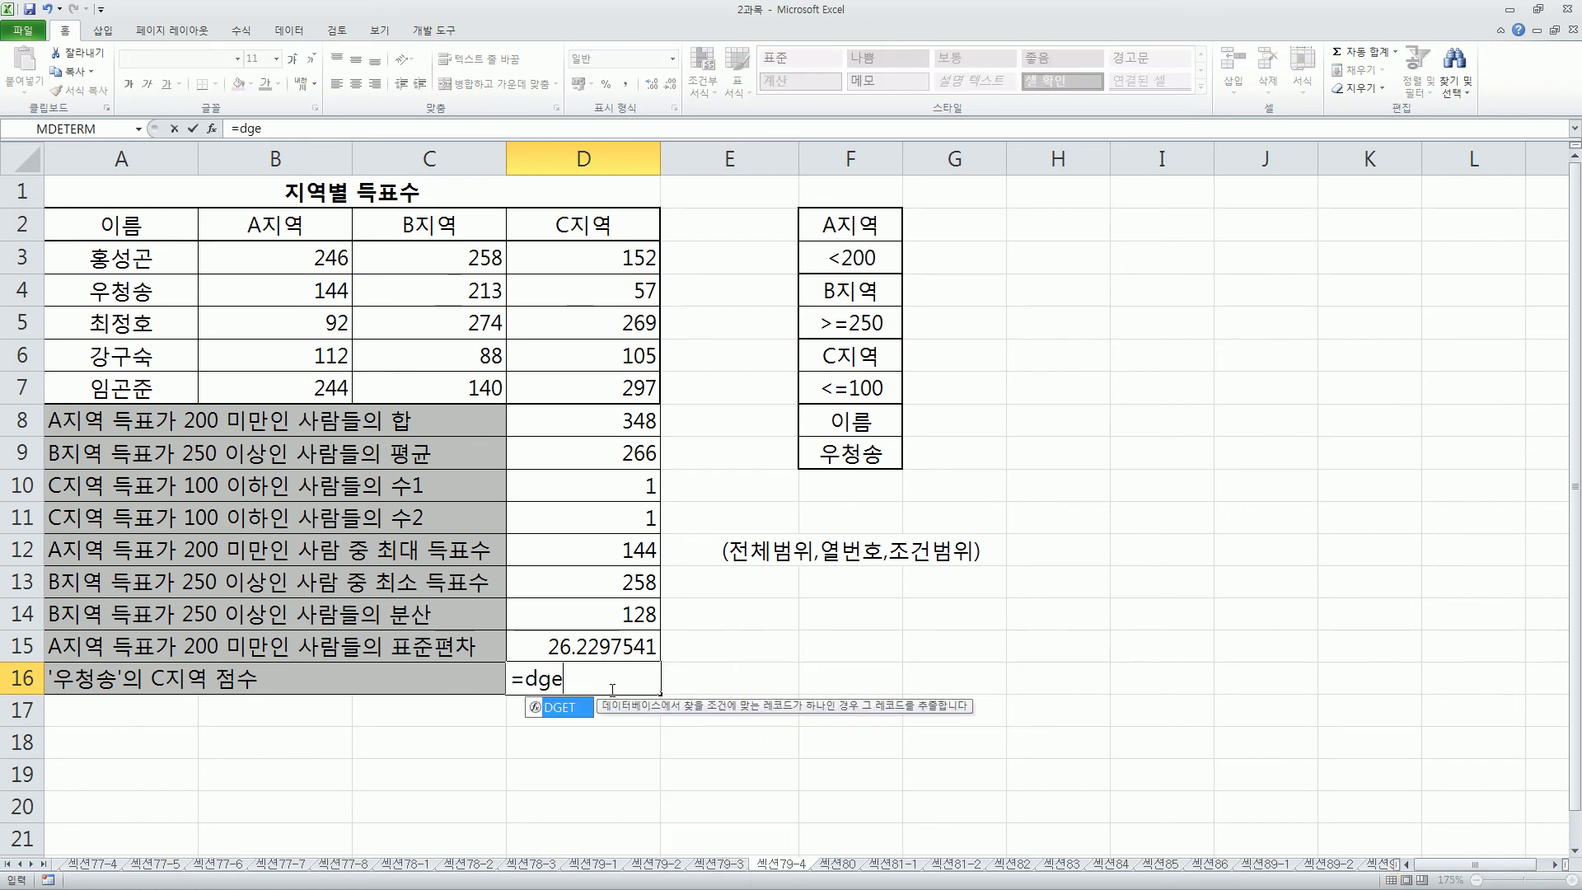
key(Tab)
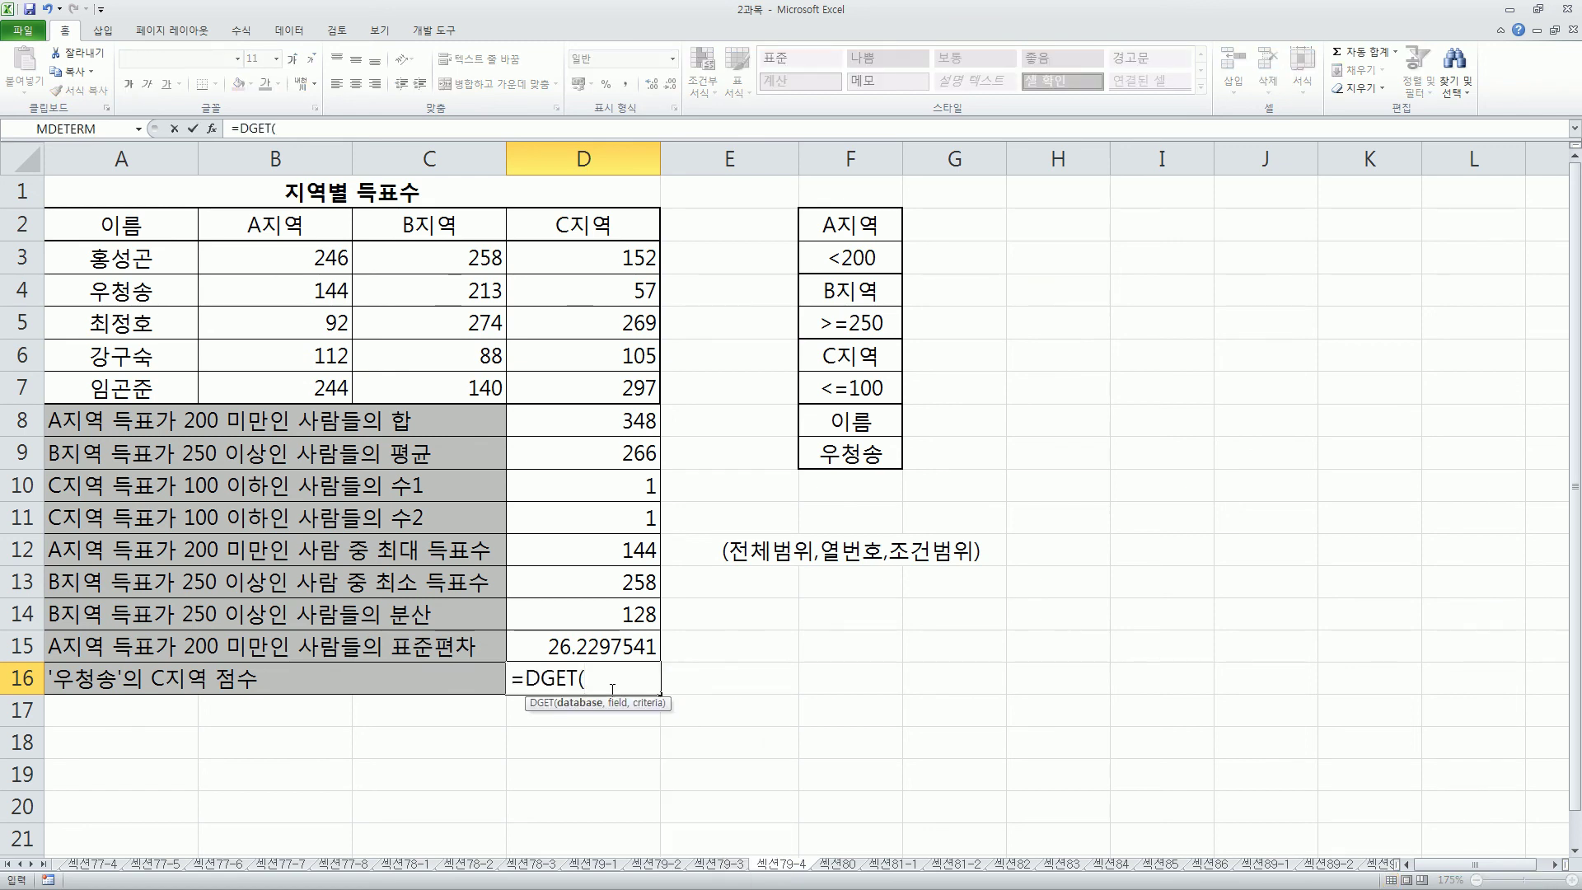
drag(113, 223, 558, 386)
text(,)
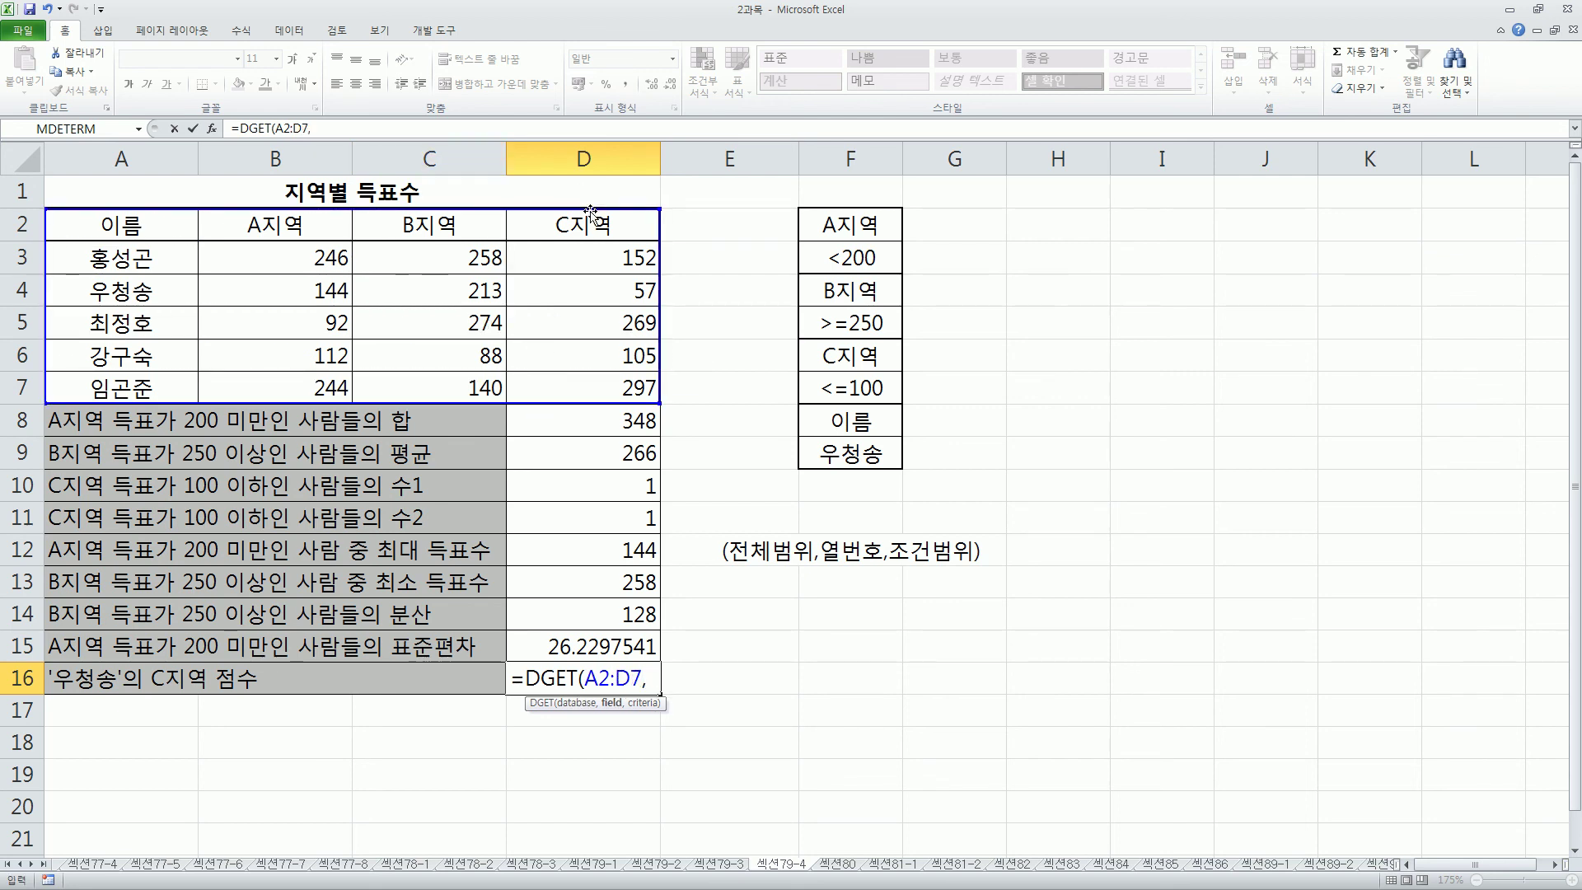
text(4)
text(,)
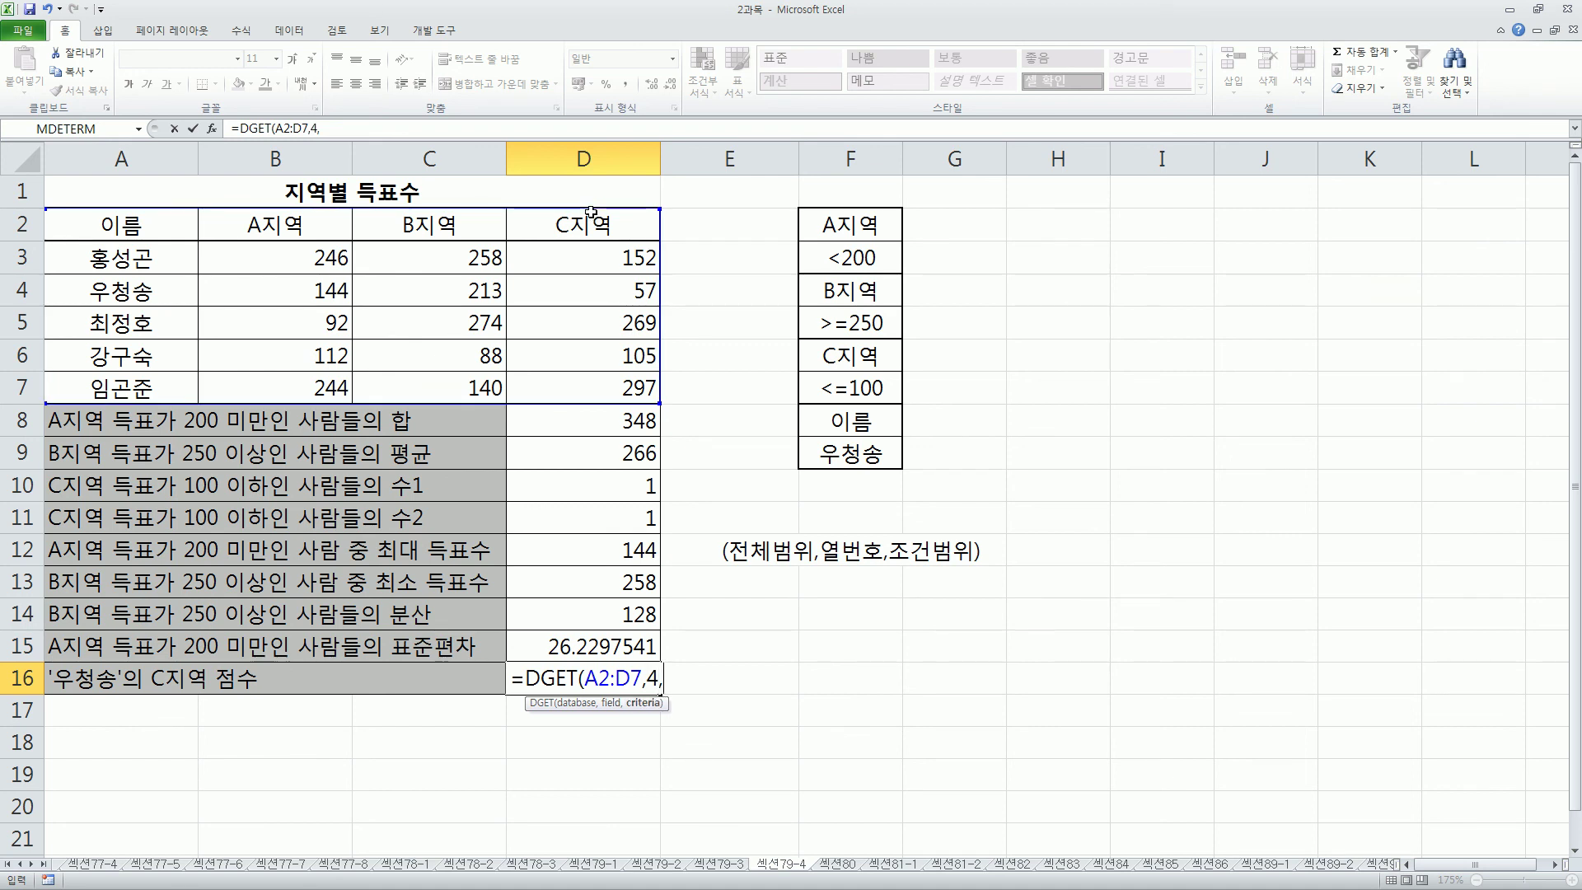
drag(843, 424, 846, 472)
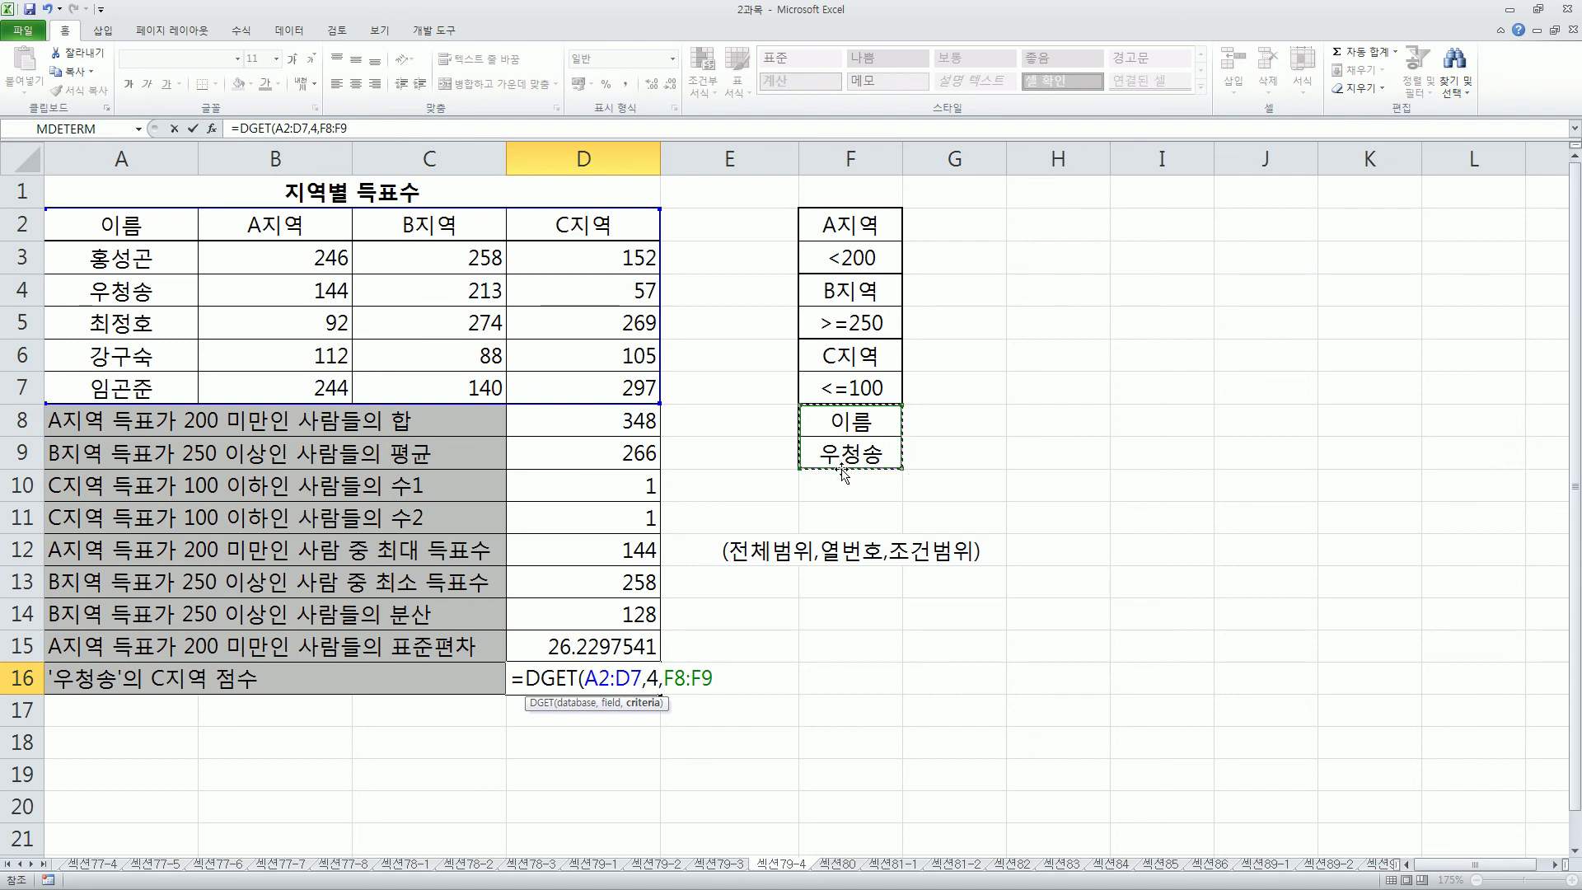
text())
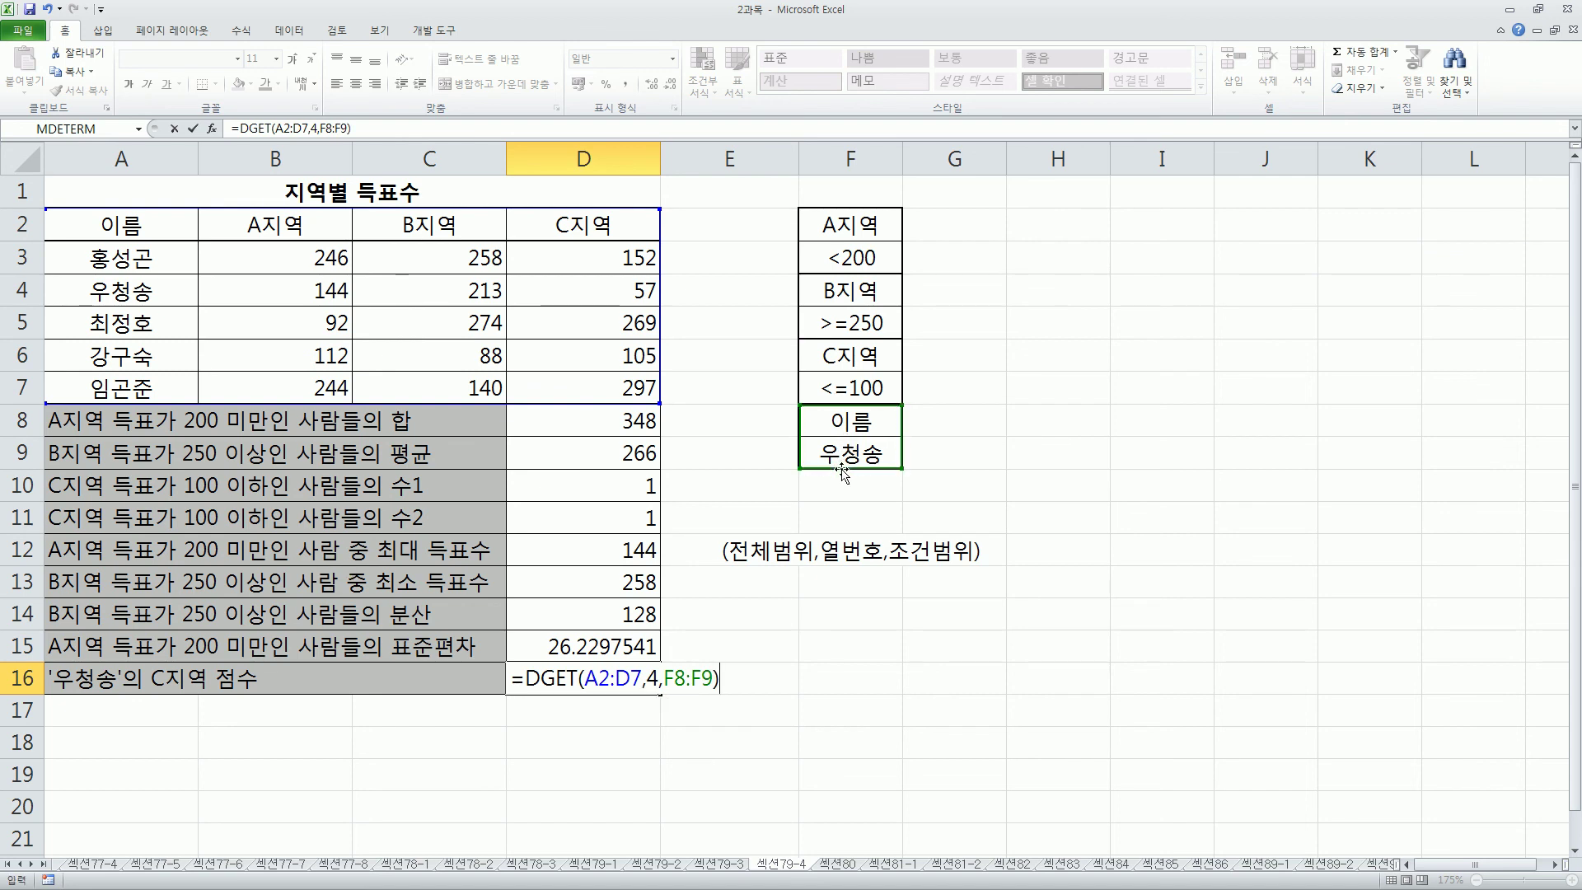
key(Return)
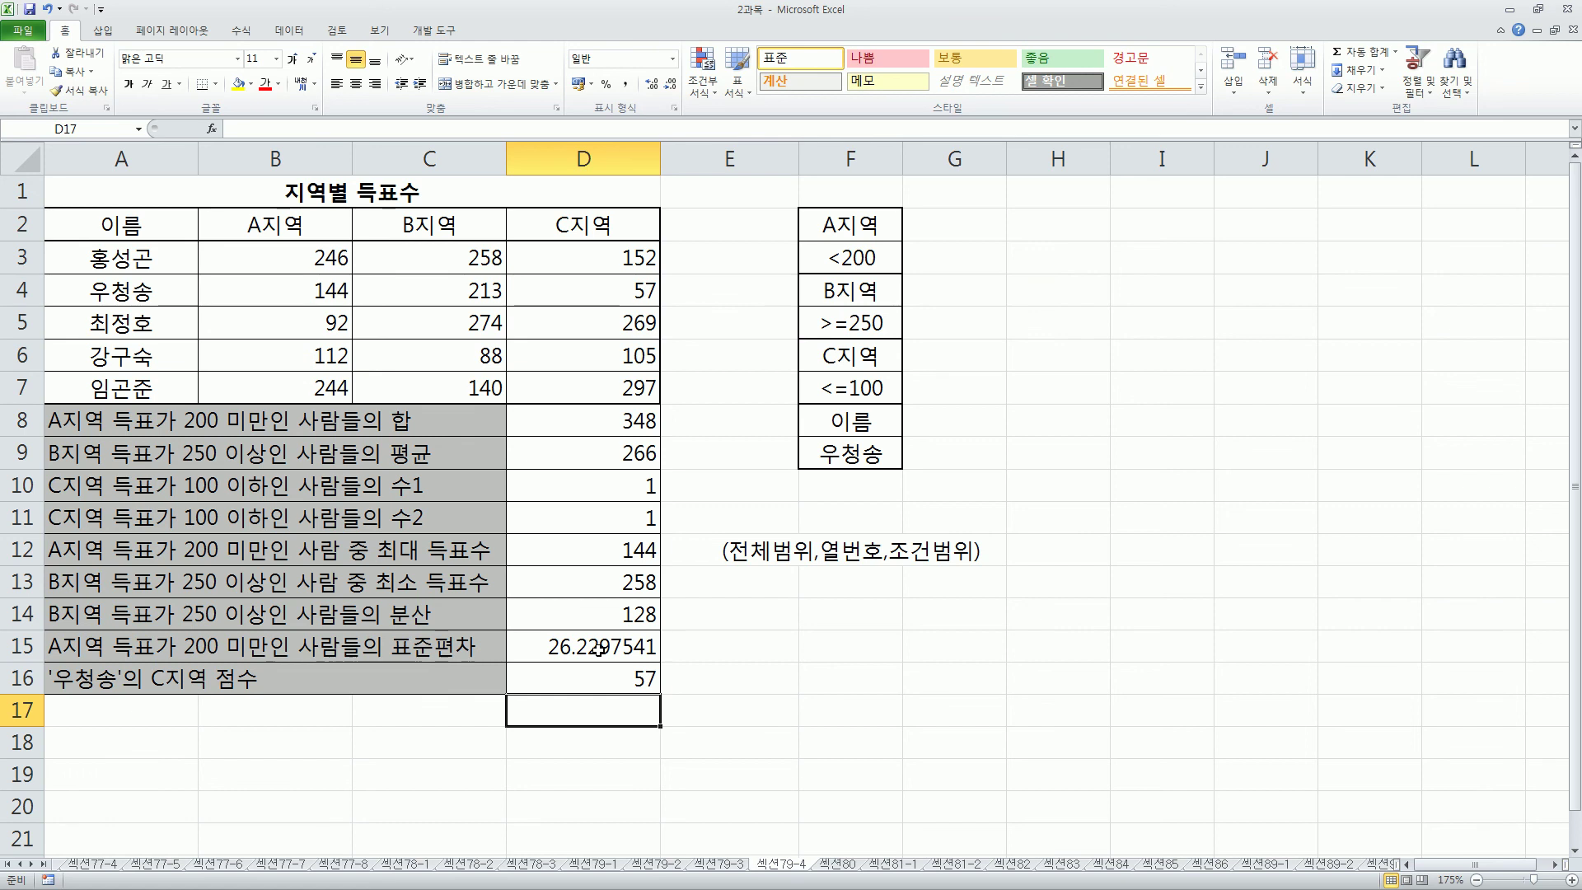
Check the DGET result in D16 against the matching person's C지역 score in row 4 of the vote table.
click(582, 290)
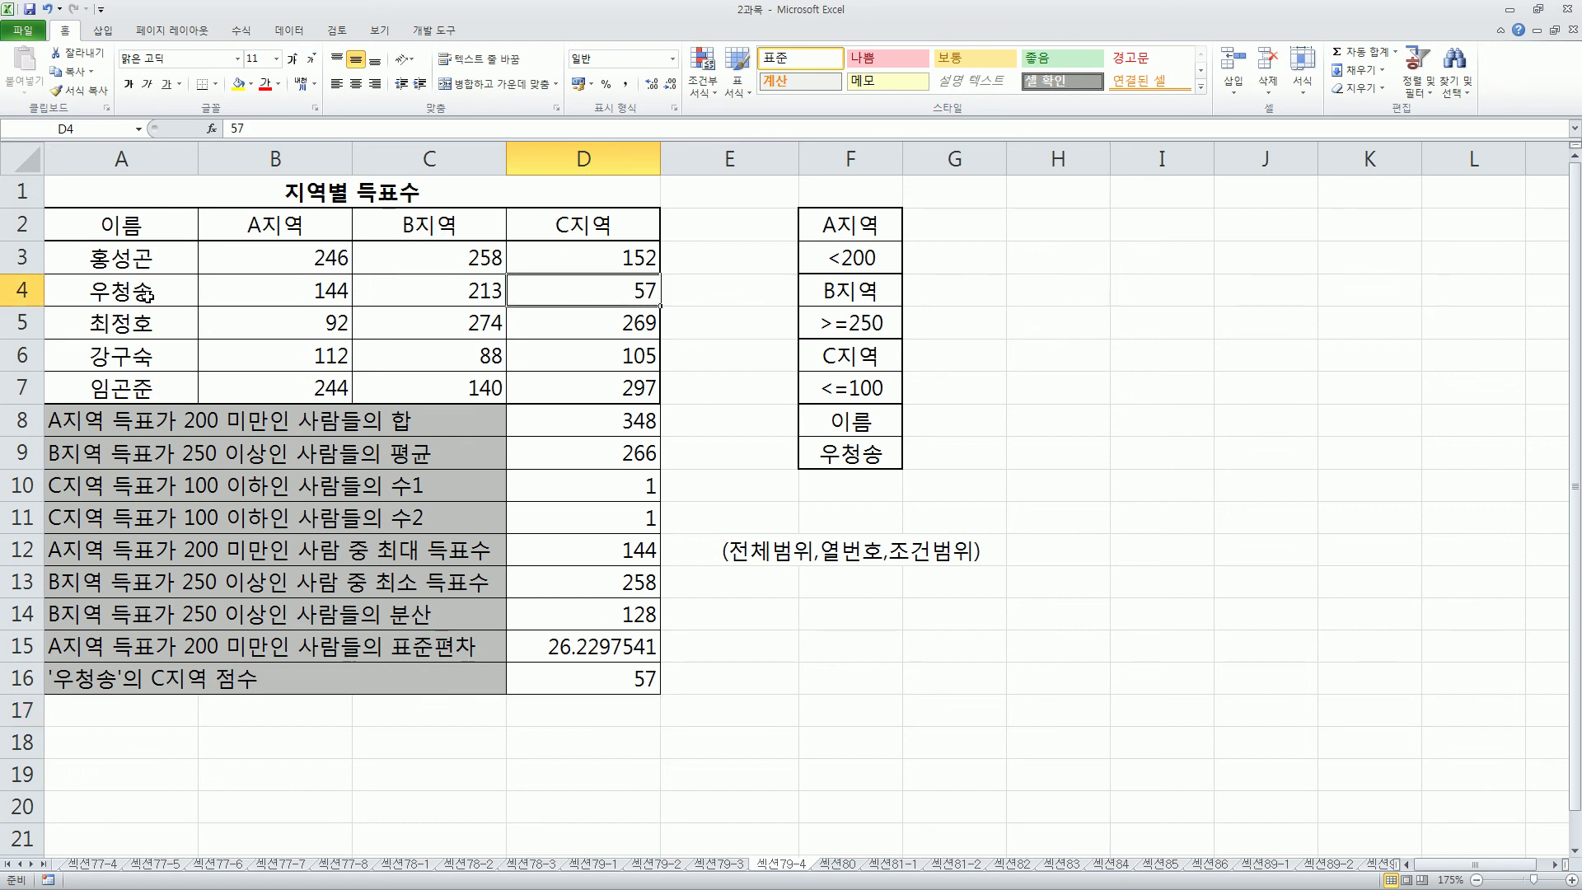
drag(90, 290, 408, 289)
click(592, 288)
click(842, 551)
key(Down)
key(Down)
key(Down)
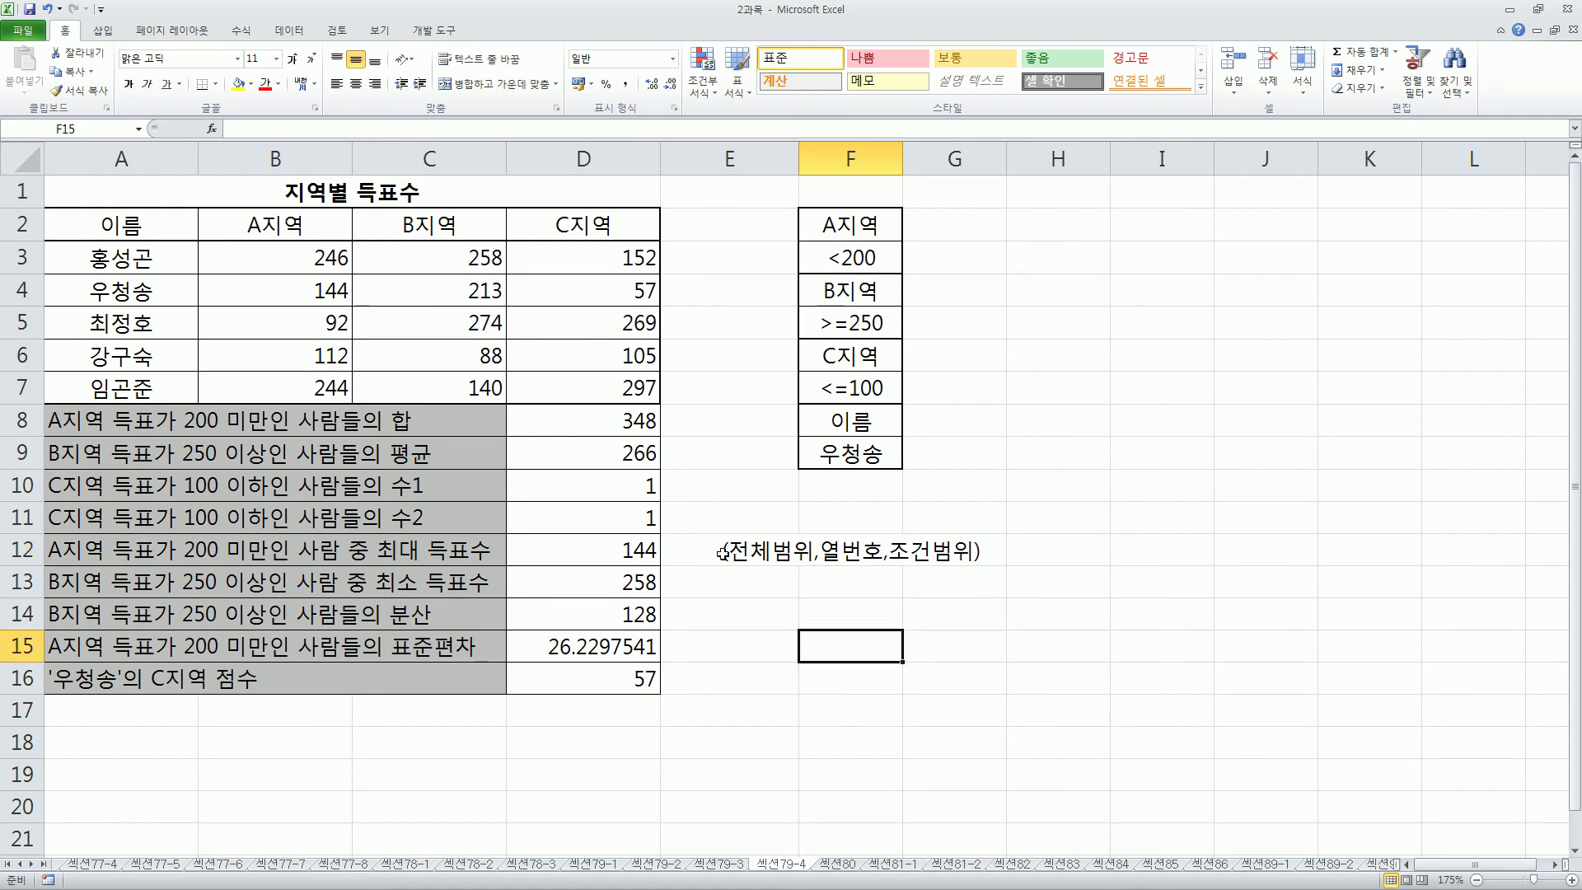